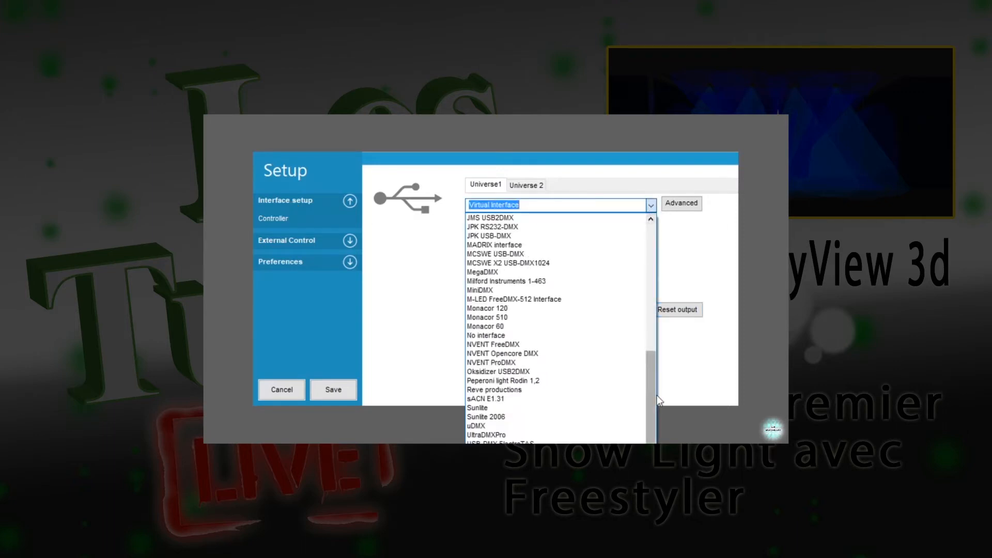
pyautogui.click(548, 187)
pyautogui.click(523, 188)
pyautogui.click(486, 187)
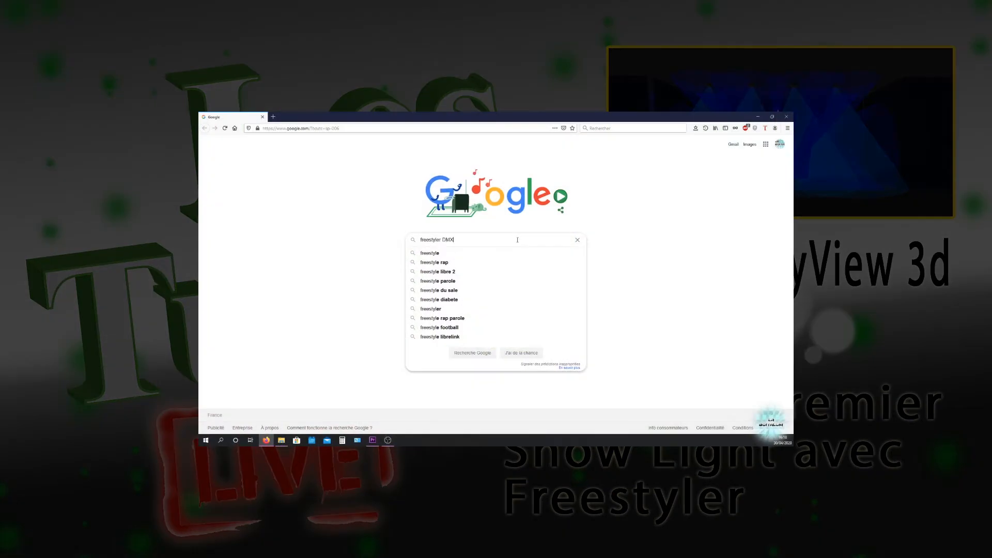
# Step: Search the web for "freestyler DMX", then open the latest release page from the FreeStyler website
pyautogui.press('Return')
pyautogui.scroll(-6, 363, 286)
pyautogui.click(271, 282)
pyautogui.click(492, 198)
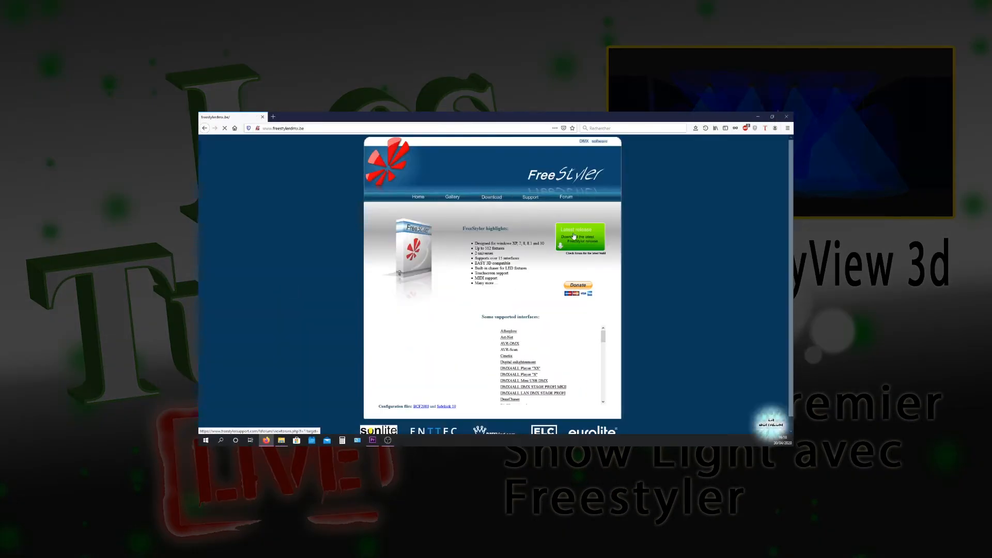
pyautogui.click(580, 235)
pyautogui.scroll(-1, 498, 253)
pyautogui.scroll(-2, 499, 253)
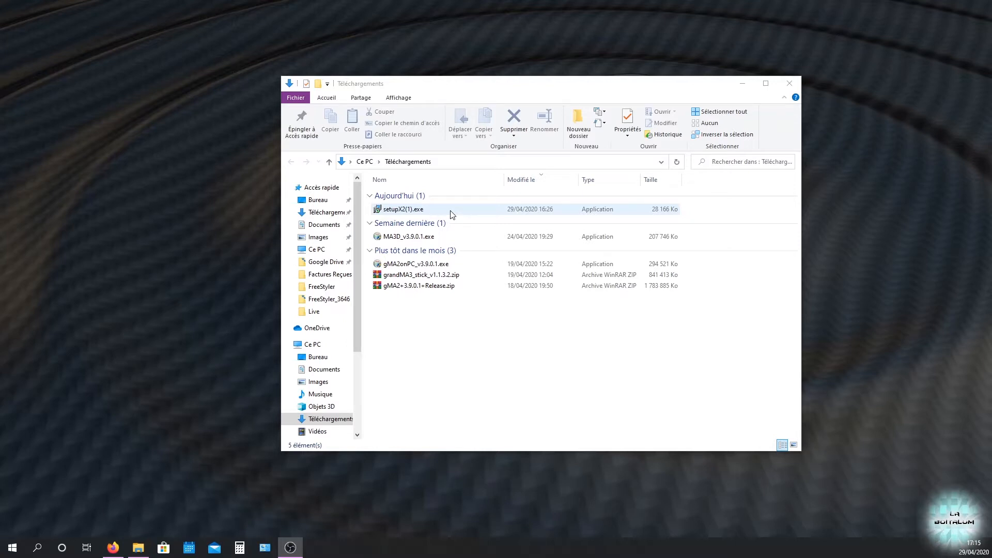
# Step: Run setupX2(1).exe from the Downloads folder and accept the FreeStyler license agreement
pyautogui.doubleClick(450, 210)
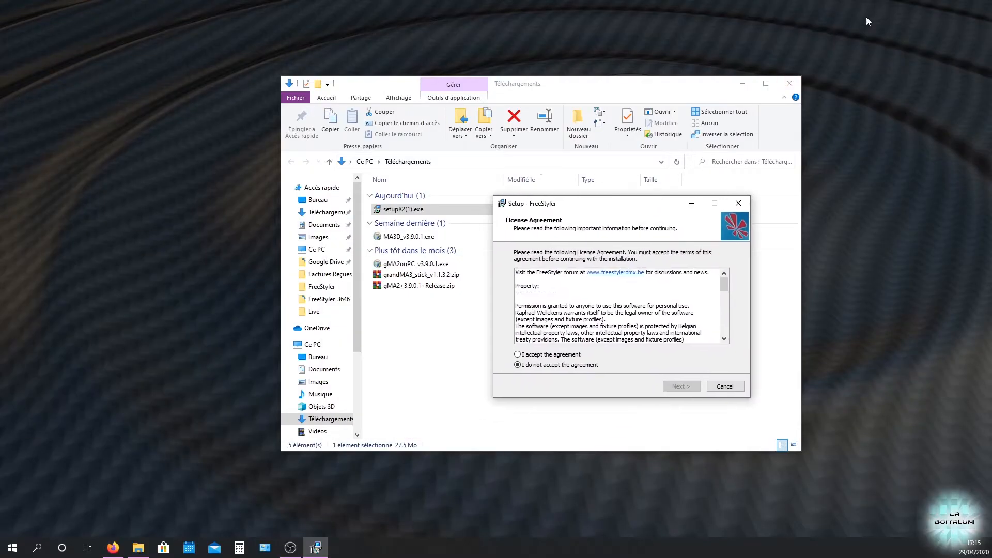
pyautogui.click(789, 83)
pyautogui.moveTo(594, 202); pyautogui.dragTo(463, 98)
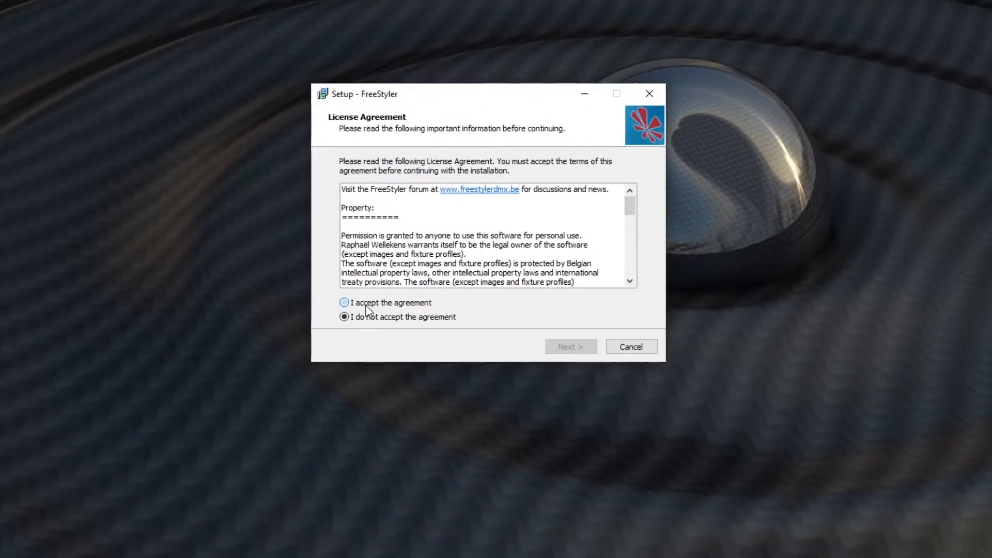
pyautogui.click(399, 254)
pyautogui.click(613, 432)
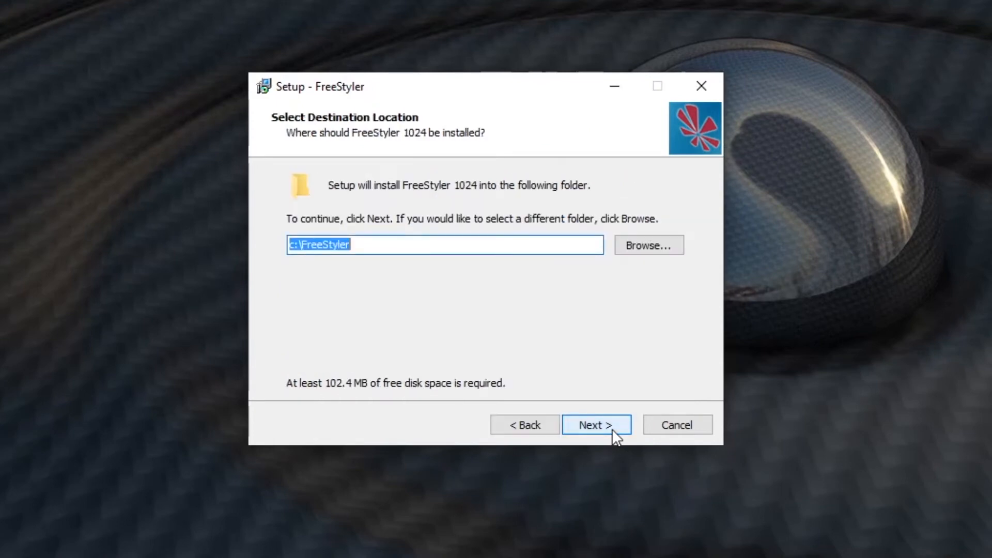
# Step: Set the FreeStyler installation destination to C:\Freestyler_3651\FreeStyler
pyautogui.click(651, 248)
pyautogui.click(347, 185)
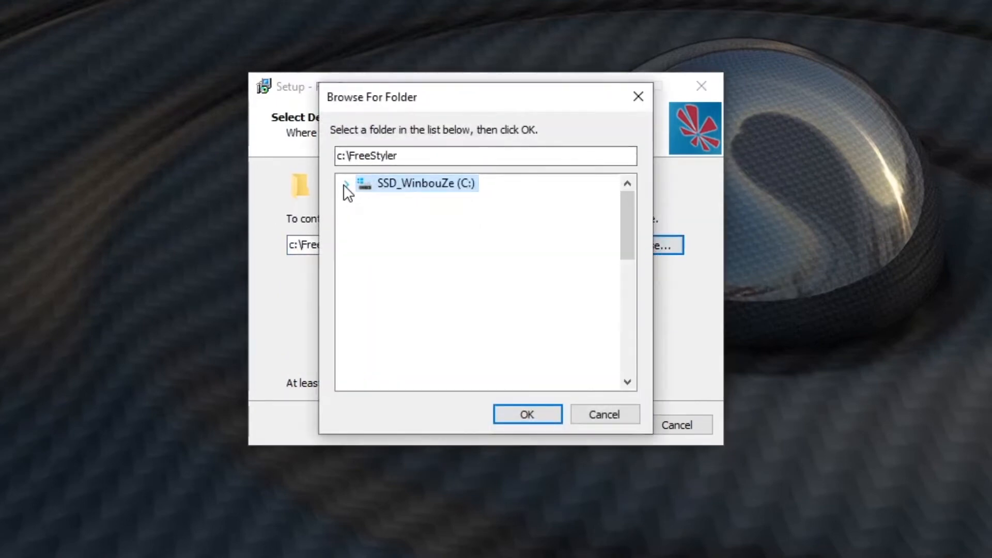
pyautogui.click(420, 305)
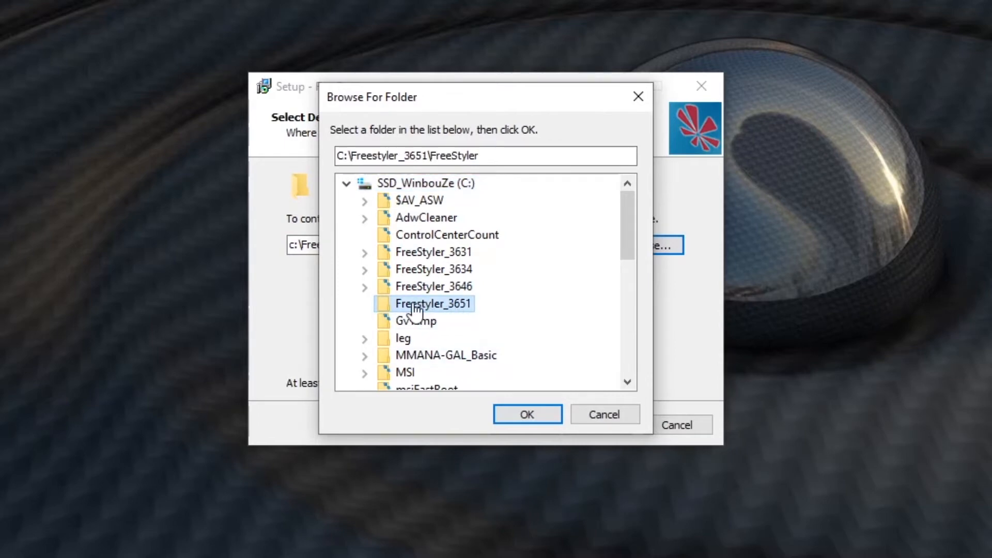
pyautogui.click(532, 414)
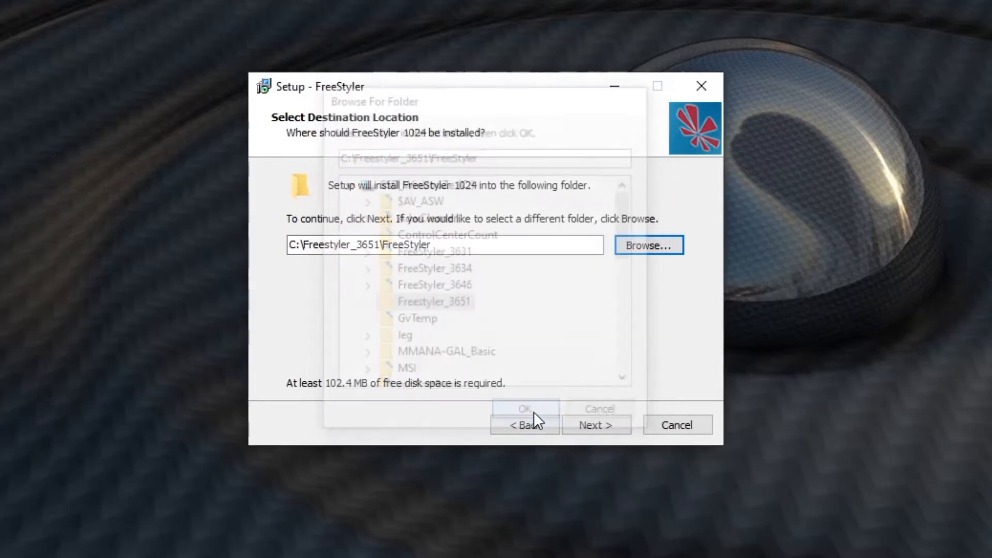
pyautogui.click(618, 431)
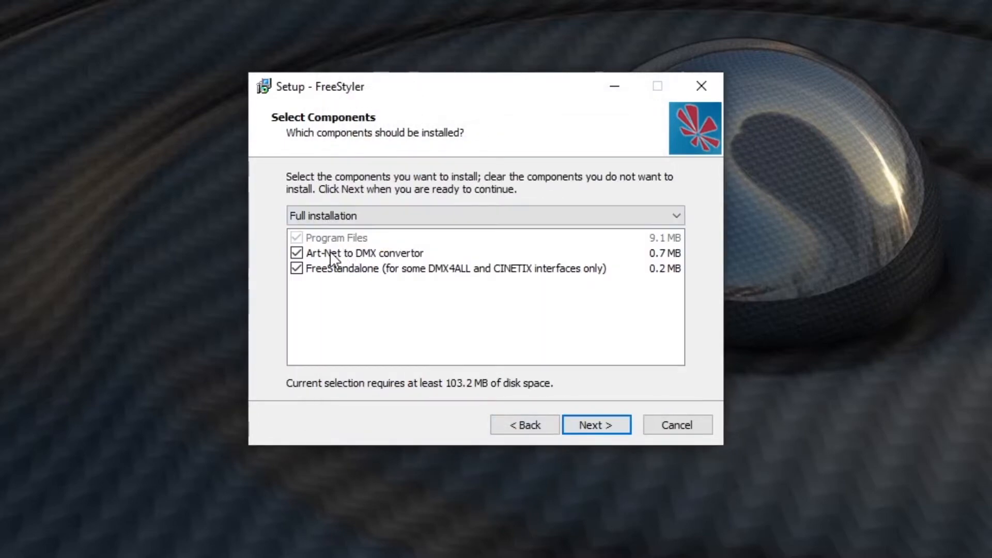
# Step: Exclude the Art-Net to DMX convertor component and name the Start Menu folder FreeStyler_3651
pyautogui.click(312, 253)
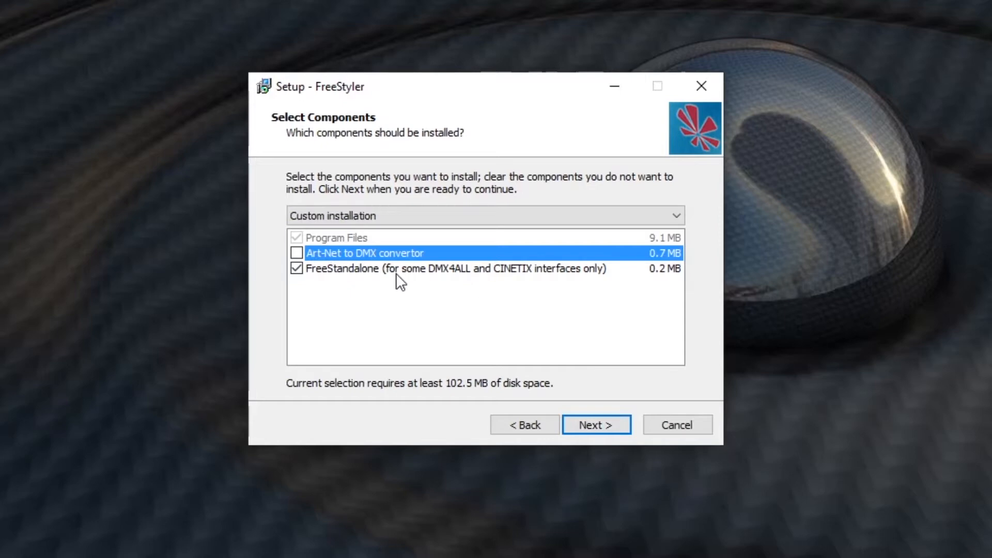
pyautogui.click(588, 428)
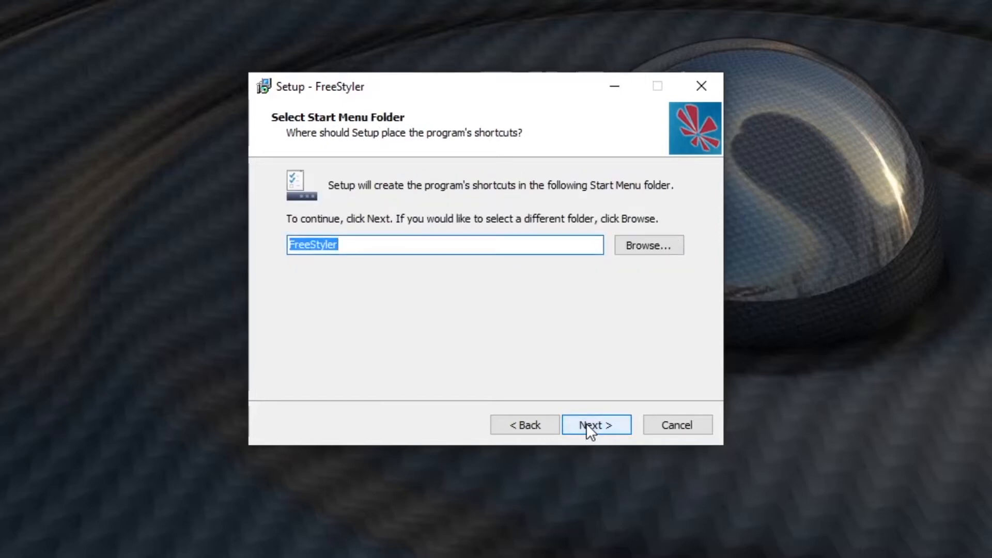
pyautogui.click(480, 242)
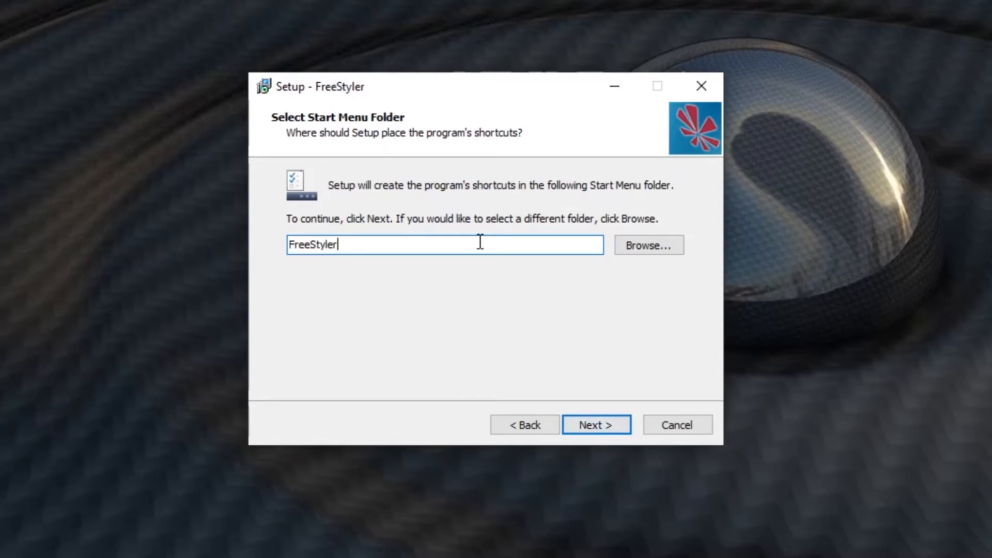
pyautogui.write('_3651')
pyautogui.press('Return')
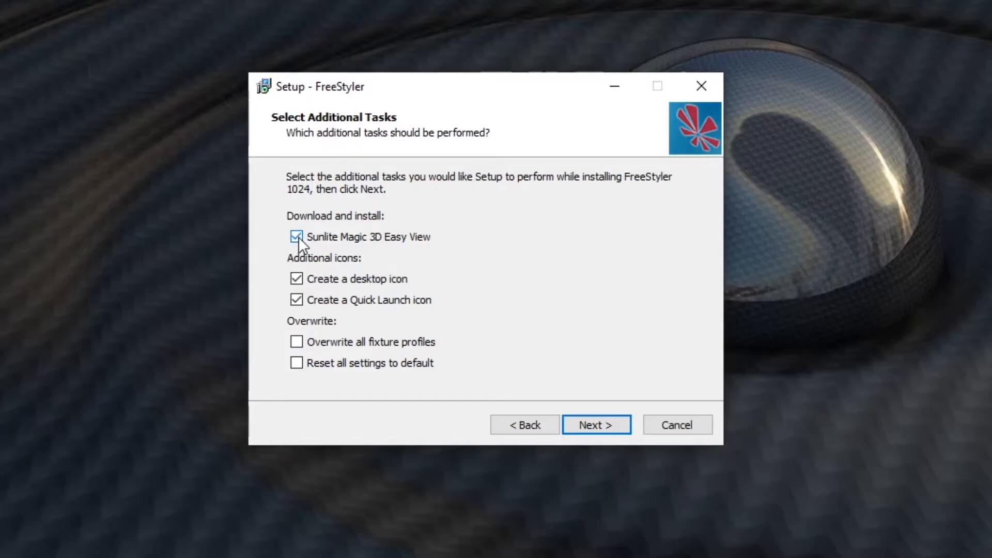
# Step: Proceed with the Sunlite Magic 3D Easy View download task and save the Magic.exe file from the browser
pyautogui.click(608, 422)
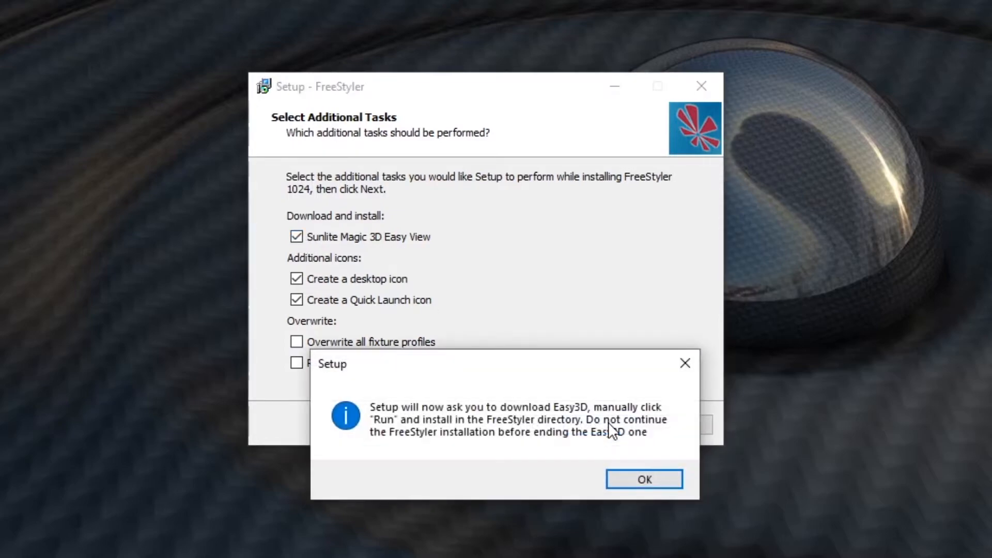
pyautogui.click(705, 480)
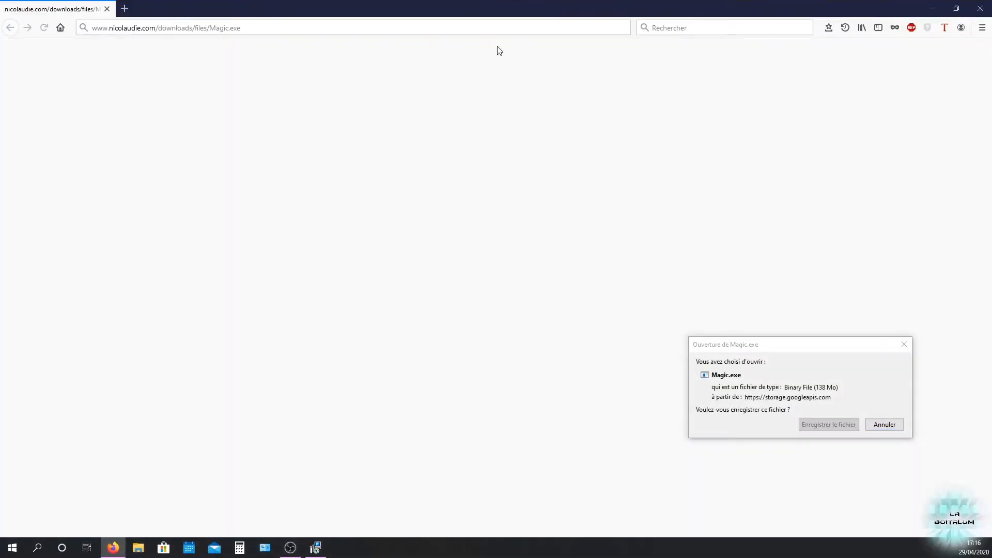
pyautogui.moveTo(801, 351); pyautogui.dragTo(632, 247)
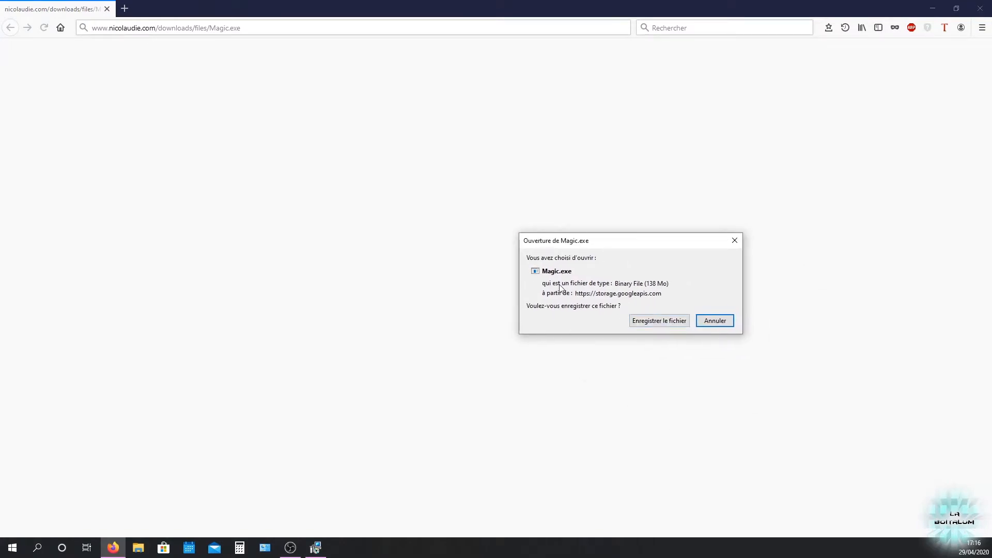
pyautogui.click(657, 320)
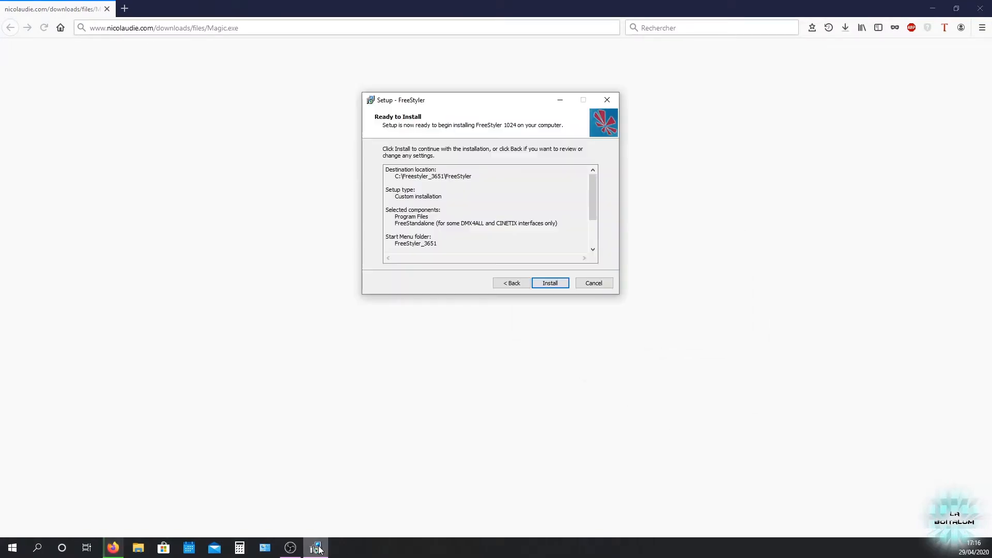
# Step: Install FreeStyler 1024 and finish the setup without viewing the release note
pyautogui.click(923, 7)
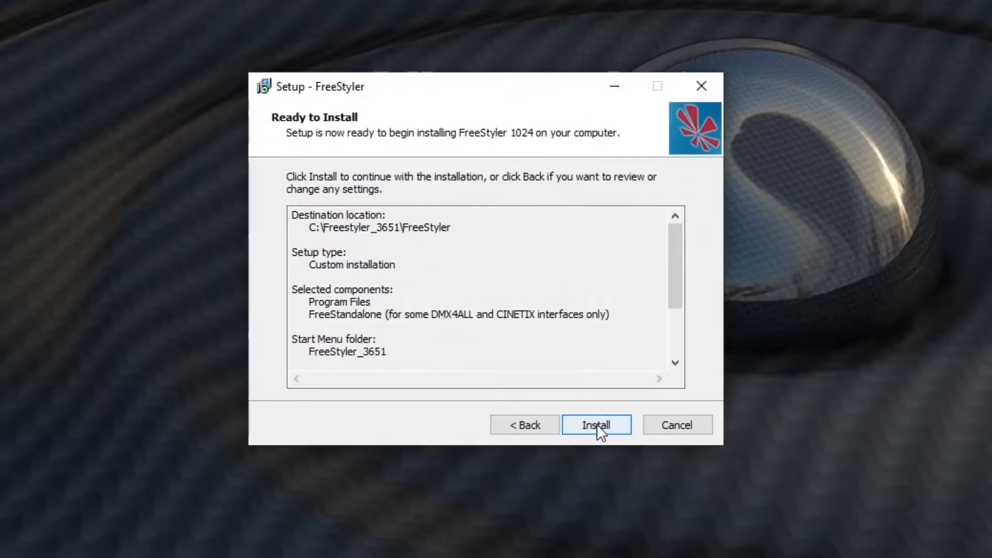
pyautogui.click(550, 283)
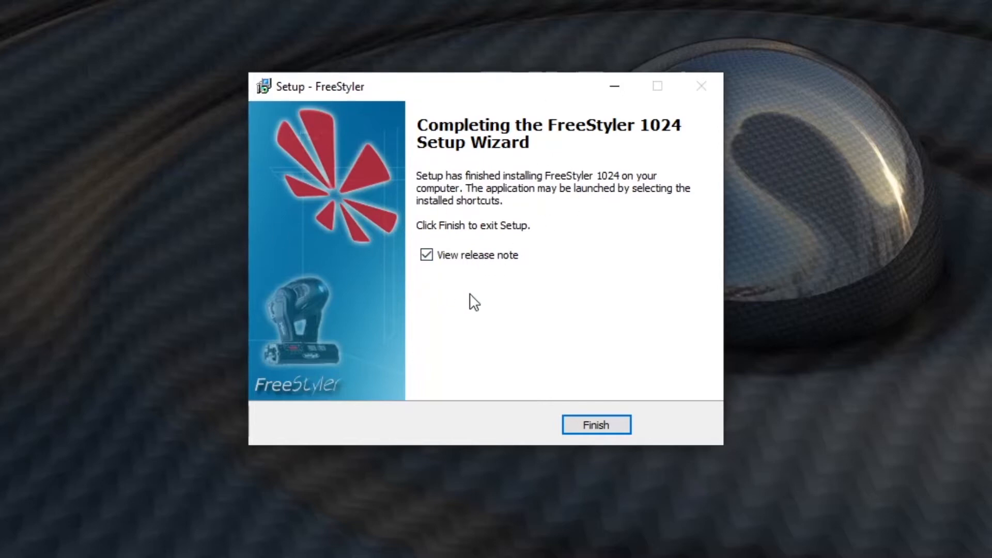
pyautogui.click(457, 258)
pyautogui.click(607, 426)
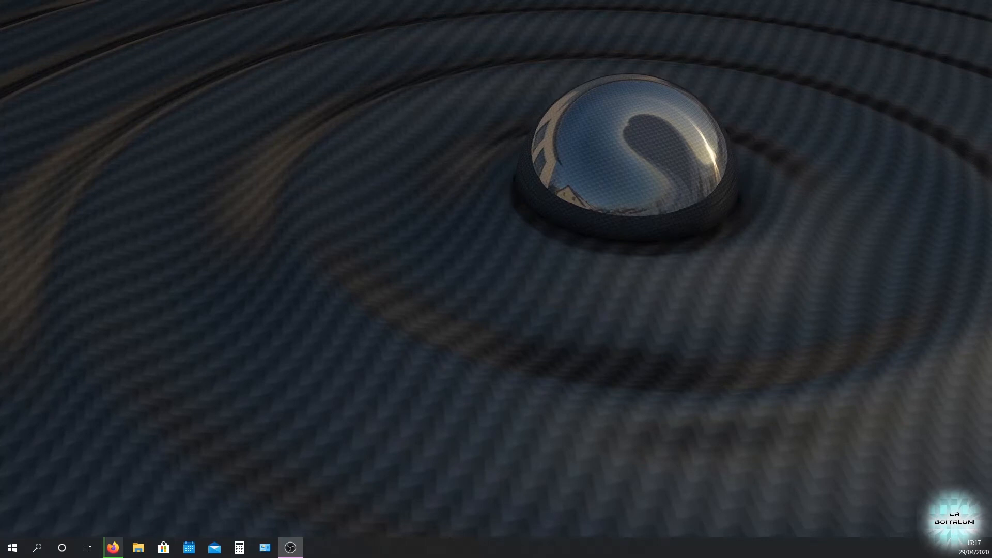
# Step: Check the status of the Magic.exe download in Firefox
pyautogui.moveTo(118, 551)
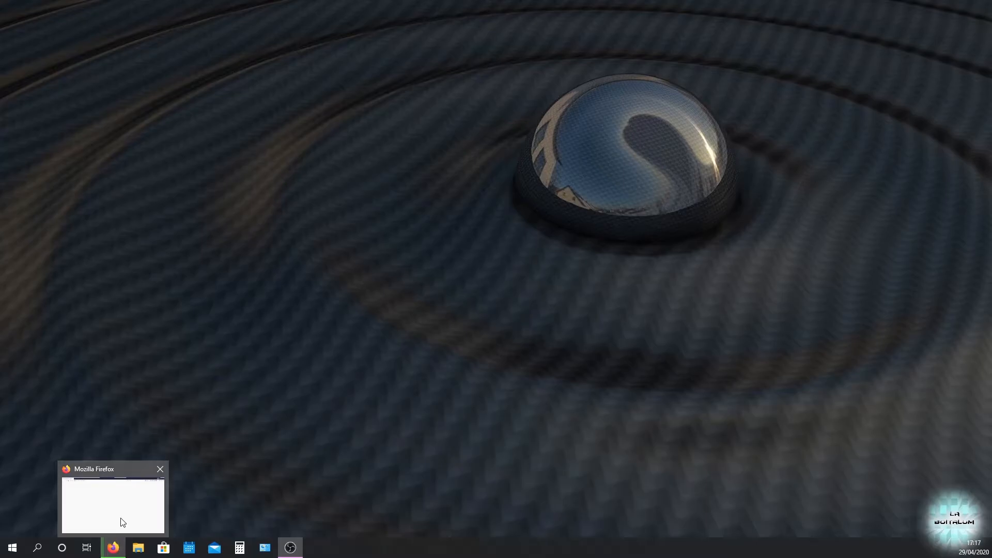
pyautogui.click(122, 523)
pyautogui.click(842, 27)
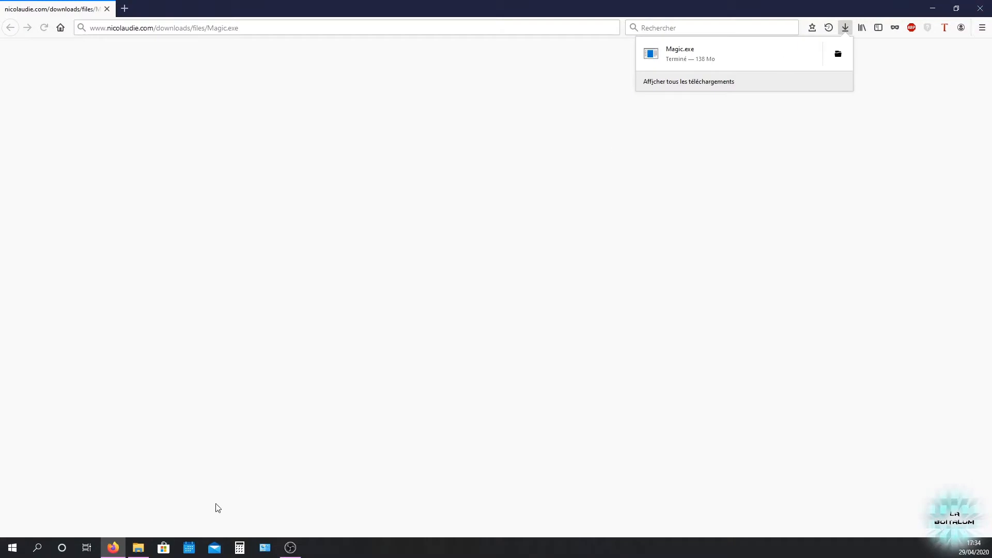
# Step: Run Magic.exe from the Downloads folder with Français as the installer language
pyautogui.click(144, 553)
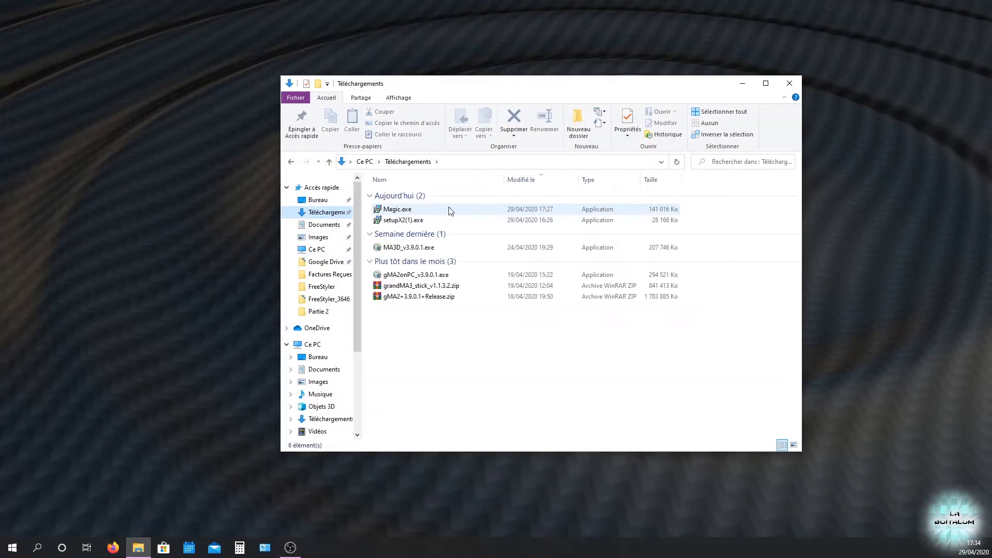
pyautogui.moveTo(449, 209)
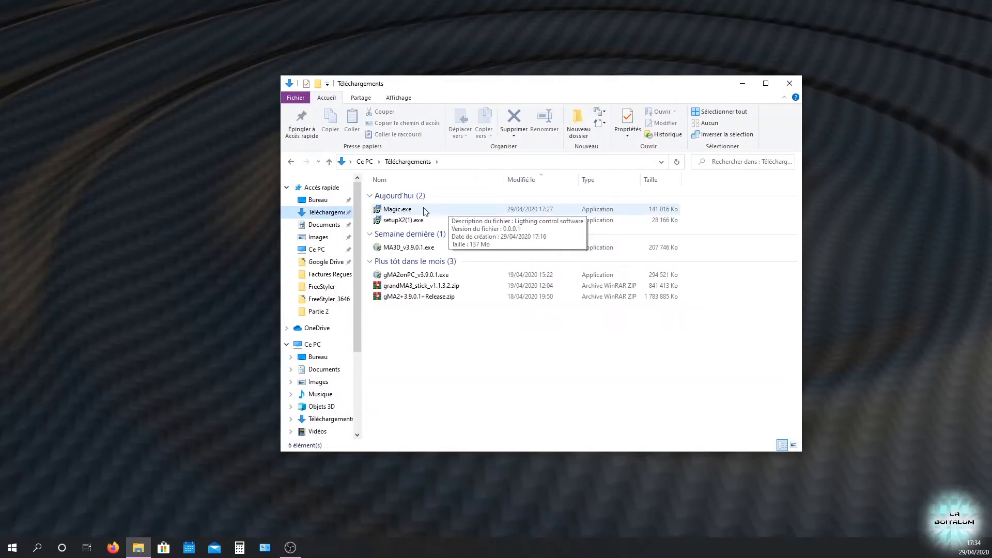
pyautogui.doubleClick(483, 210)
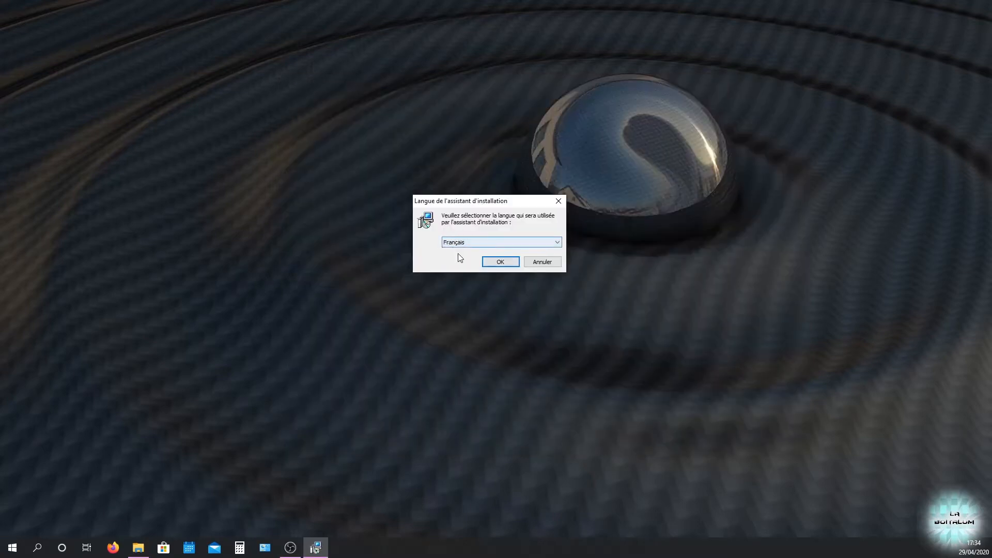
pyautogui.click(502, 262)
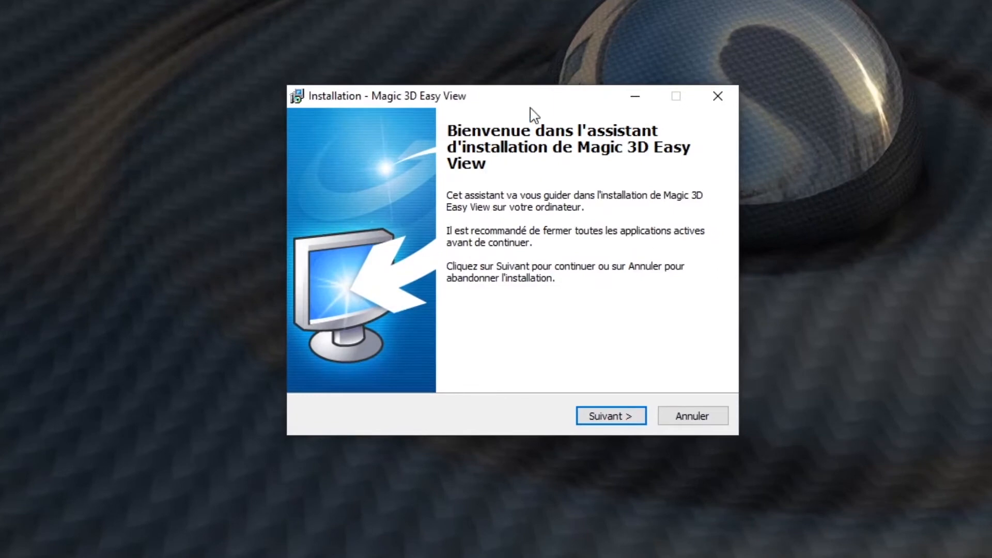
# Step: Accept the license terms in the Magic 3D Easy View installer
pyautogui.click(634, 418)
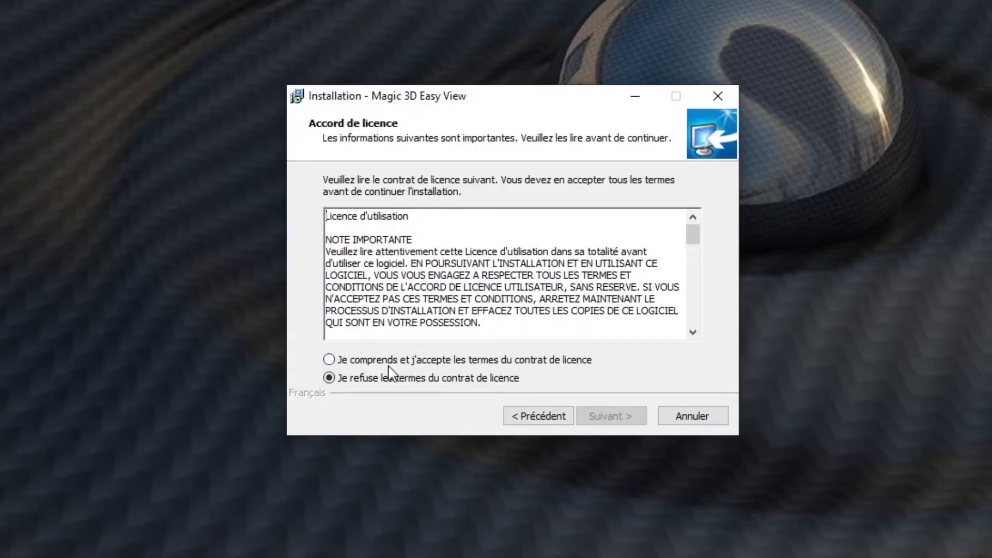
pyautogui.click(420, 361)
pyautogui.click(601, 416)
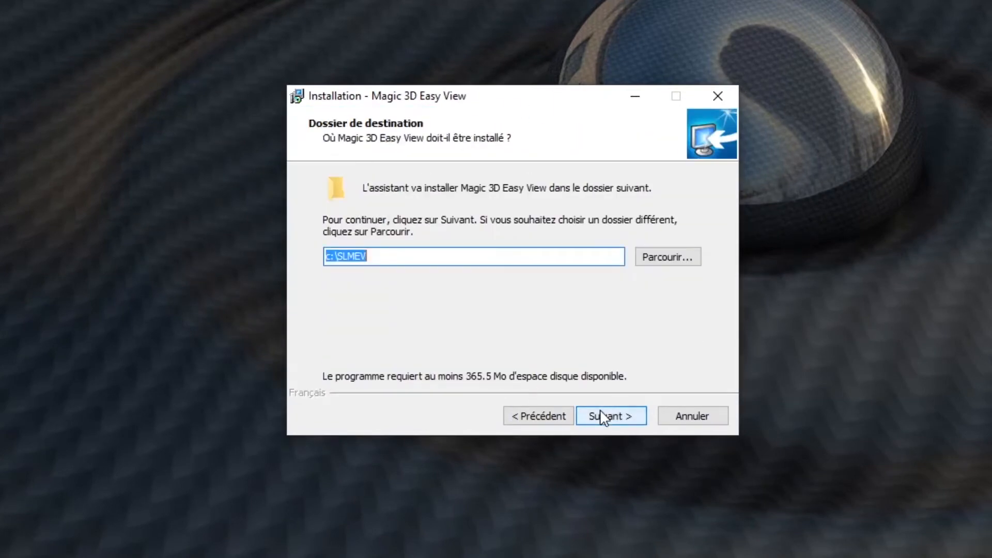
# Step: Set the Magic 3D Easy View destination folder to c:\SLMEV_200429
pyautogui.click(376, 256)
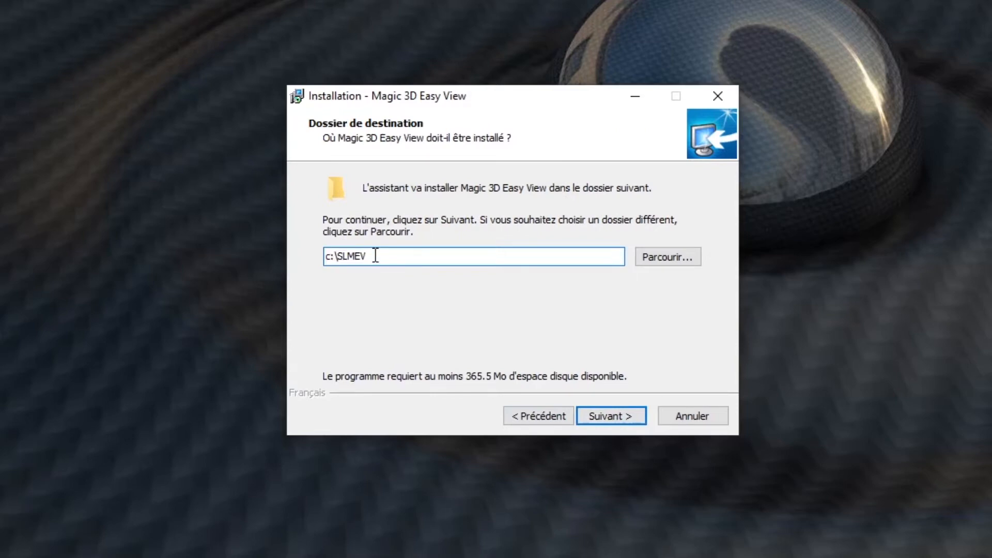
pyautogui.write('_')
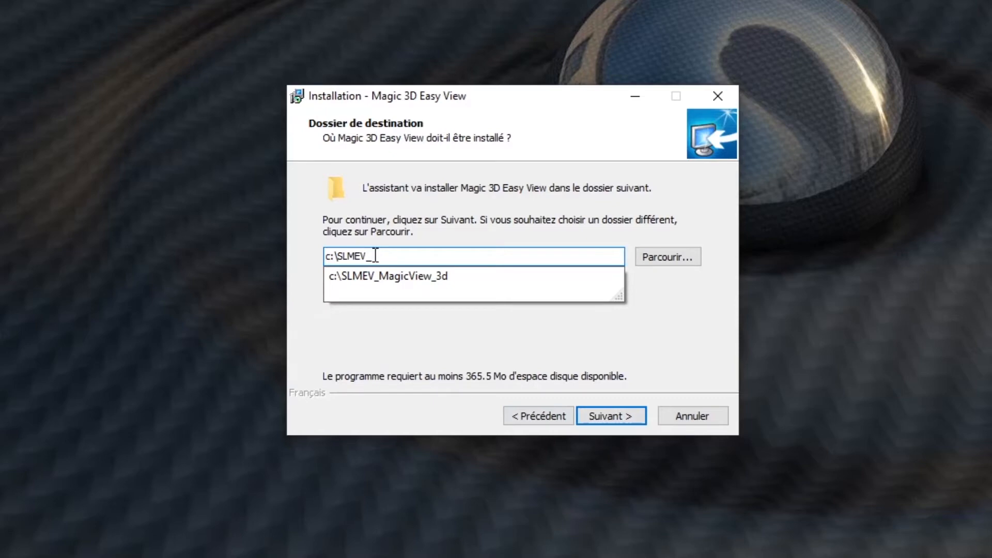
pyautogui.write('200429')
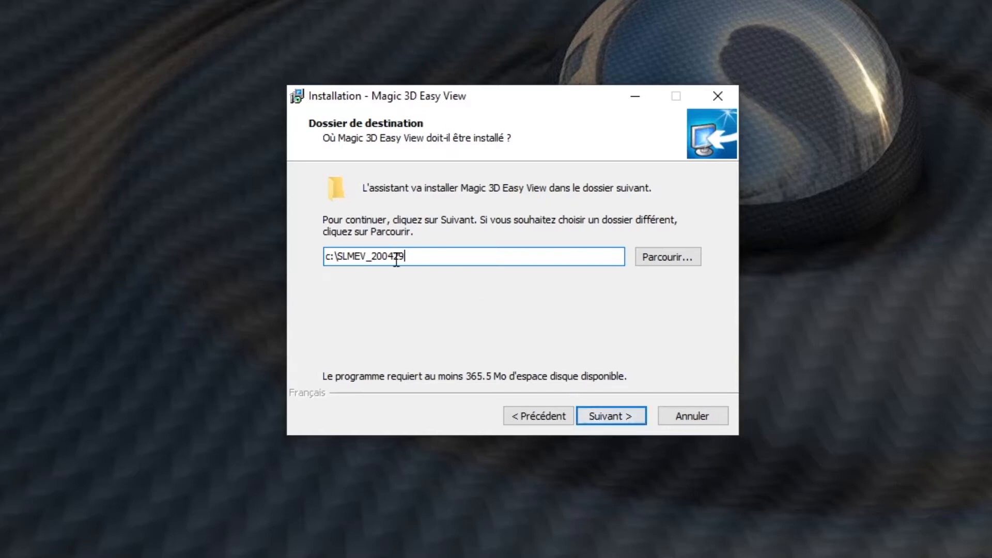
pyautogui.click(603, 416)
# Step: Install Magic 3D Easy View with a desktop icon and finish the installer without running the program
pyautogui.click(603, 417)
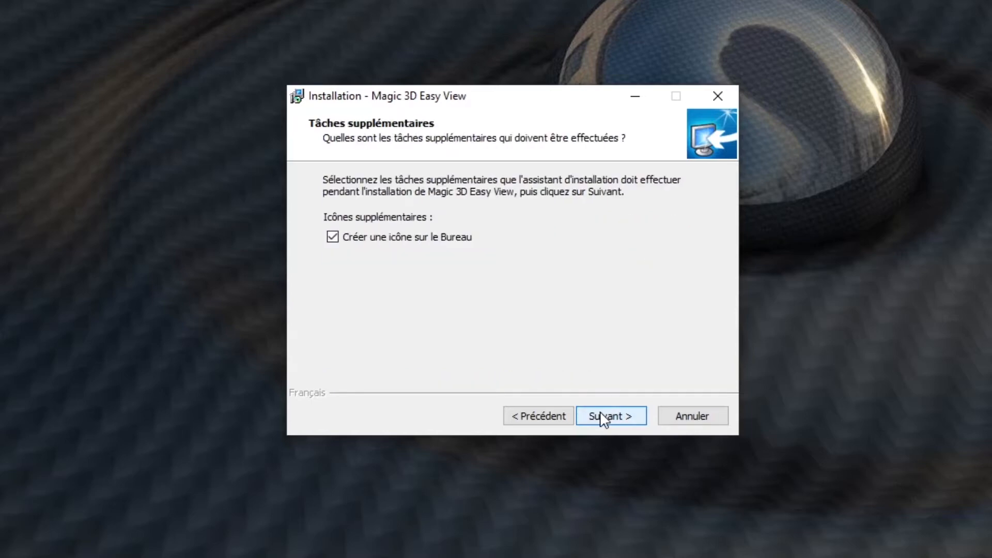
pyautogui.click(627, 423)
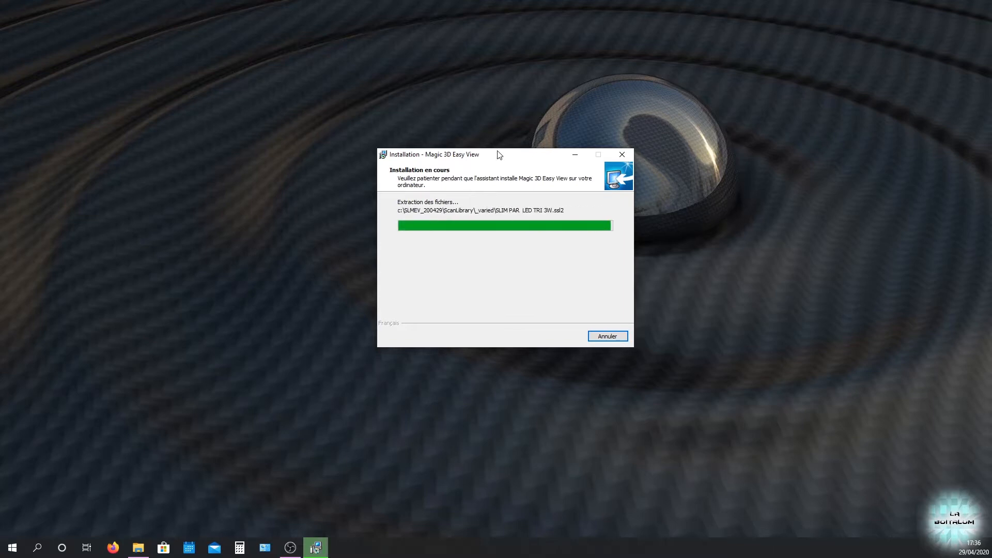
pyautogui.click(531, 252)
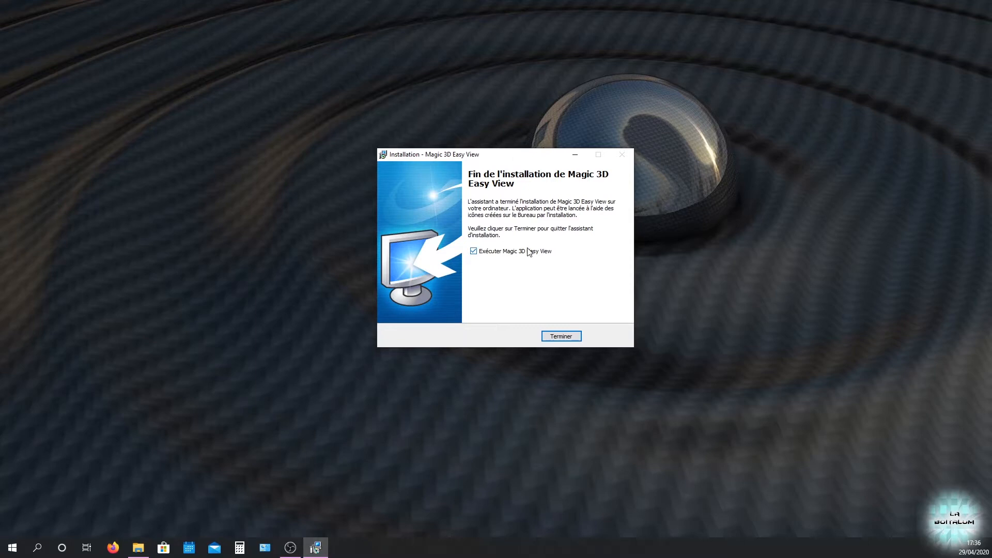
pyautogui.click(571, 336)
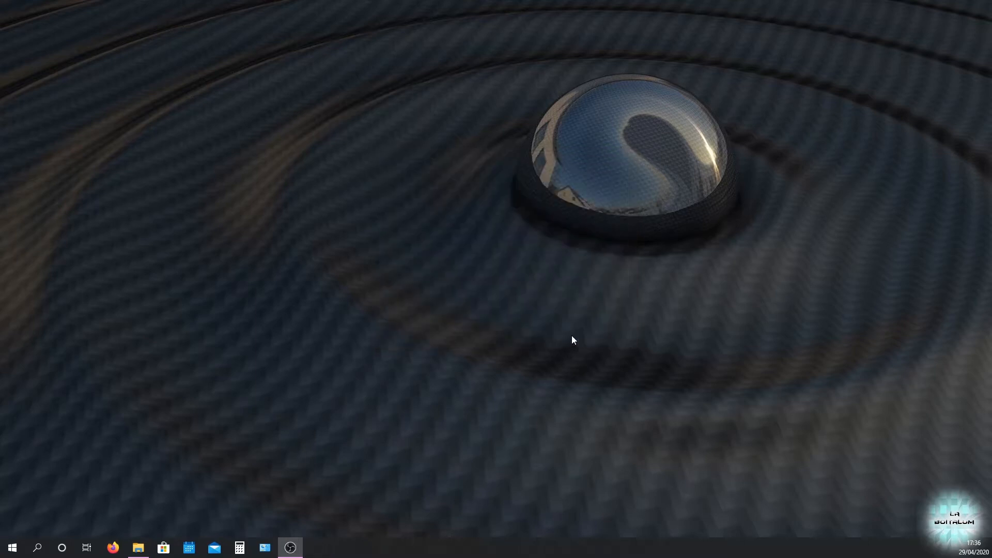
# Step: Open the folder C:\Freestyler_3651\FreeStyler in File Explorer
pyautogui.click(138, 547)
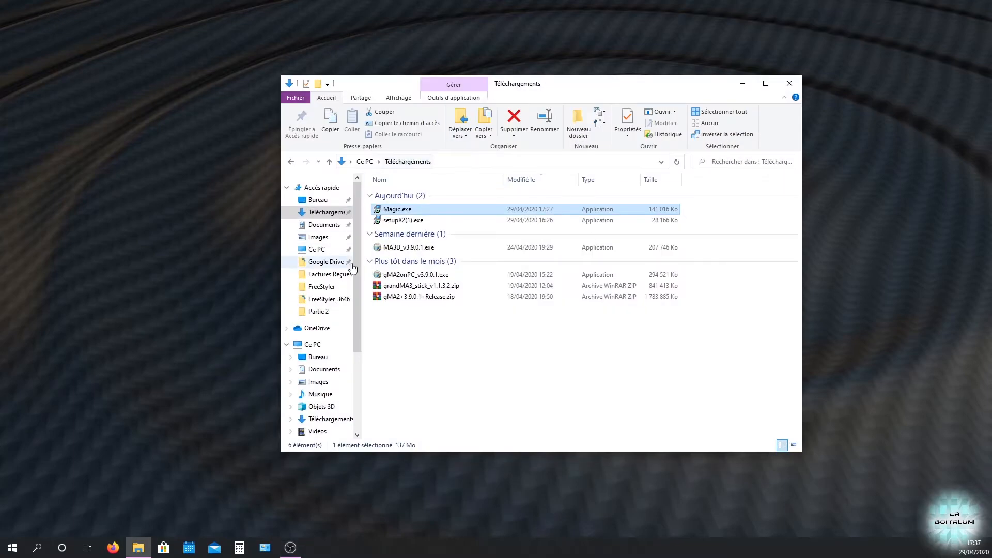
pyautogui.click(328, 299)
pyautogui.click(409, 161)
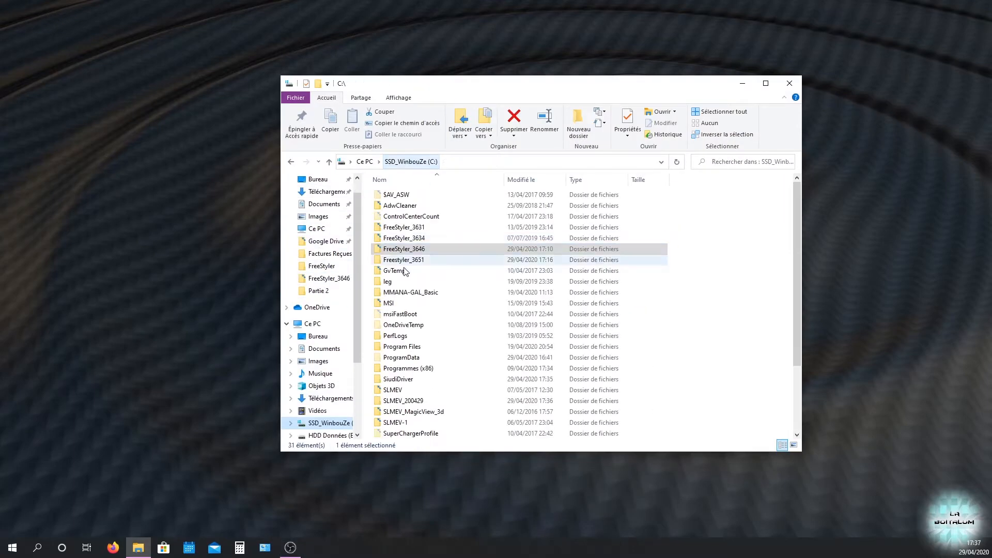
pyautogui.click(403, 261)
pyautogui.doubleClick(401, 263)
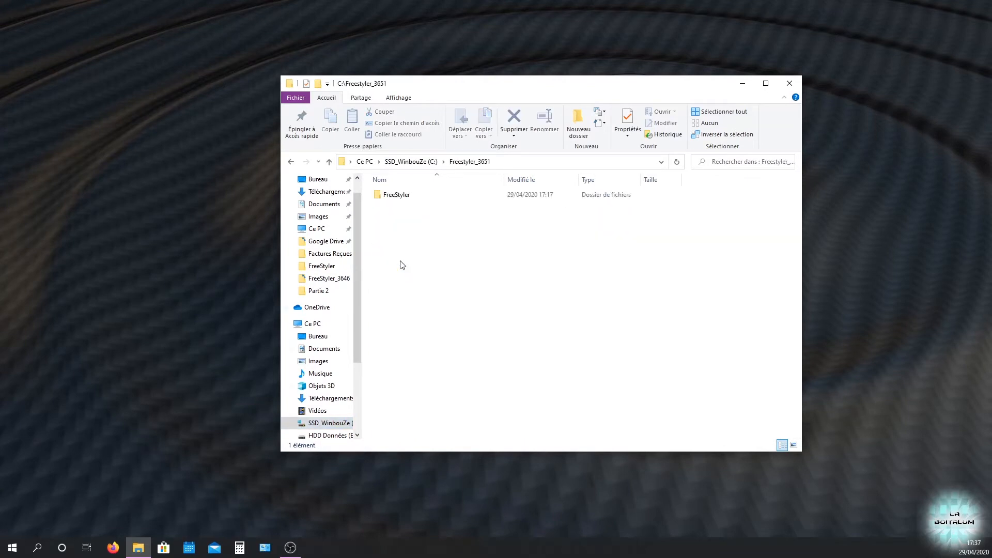
pyautogui.doubleClick(405, 195)
# Step: Find FreeStylerX2.exe in the FreeStyler folder and launch it
pyautogui.scroll(-3, 505, 302)
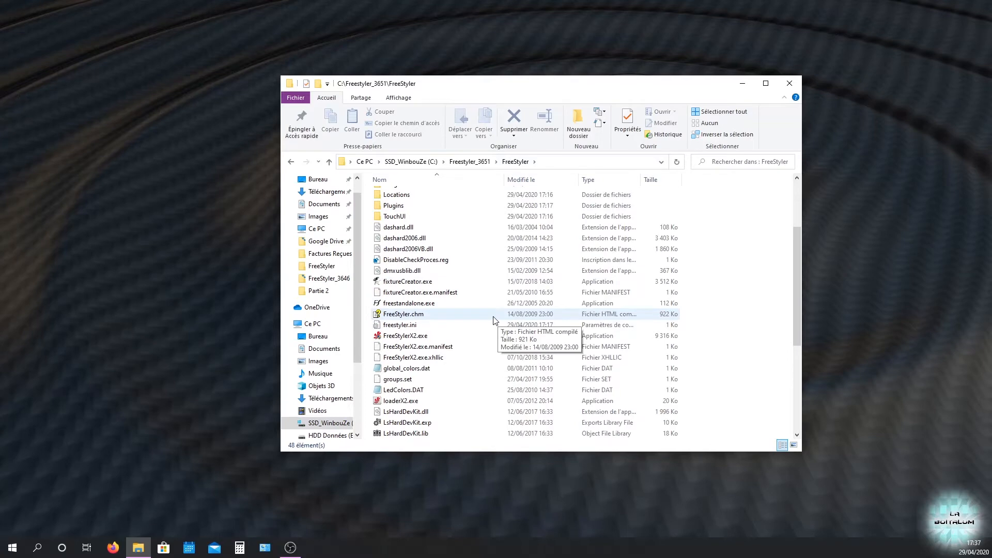
pyautogui.scroll(-3, 494, 320)
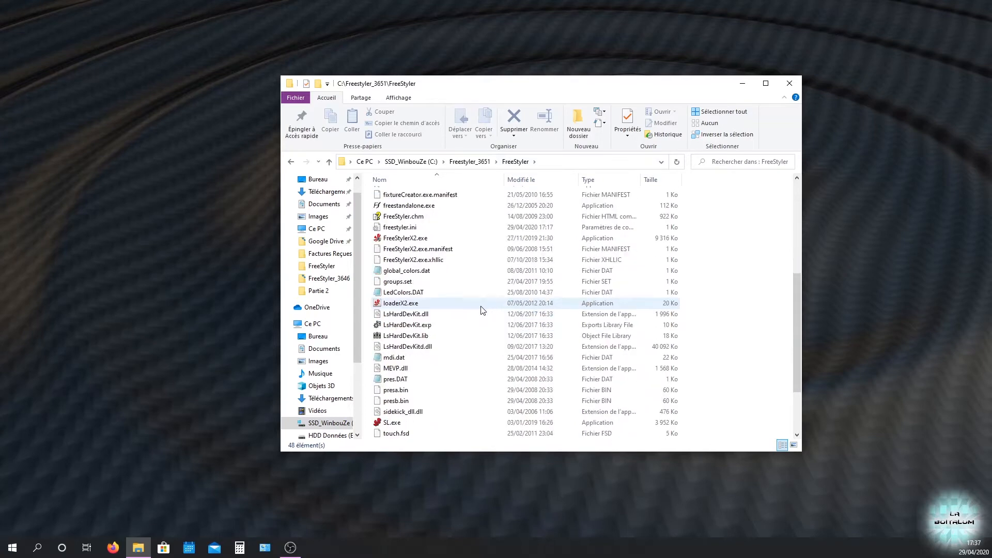
pyautogui.scroll(1, 474, 323)
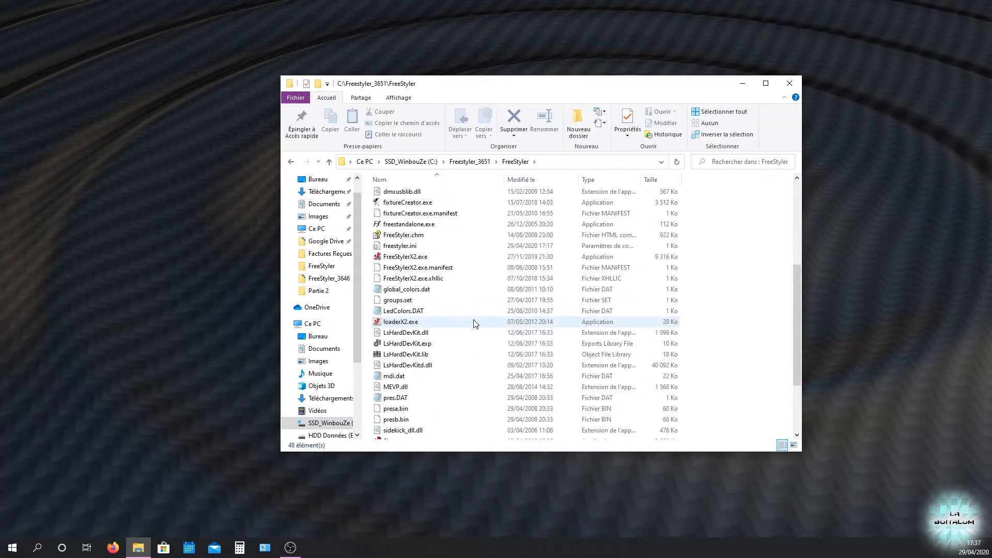
pyautogui.doubleClick(400, 257)
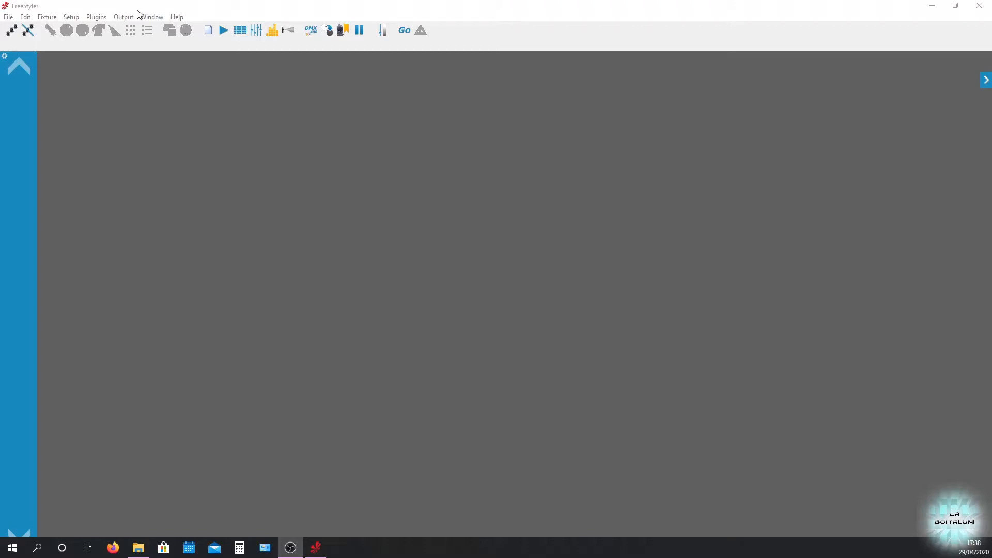
# Step: Try to open the 3D viewer window in FreeStyler and quit the program
pyautogui.click(124, 19)
pyautogui.moveTo(152, 17)
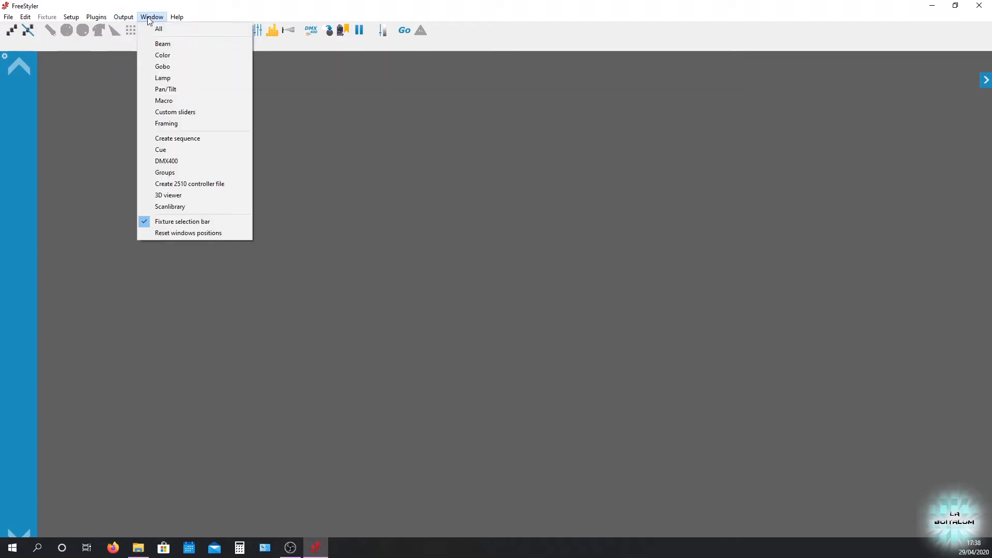
pyautogui.click(184, 197)
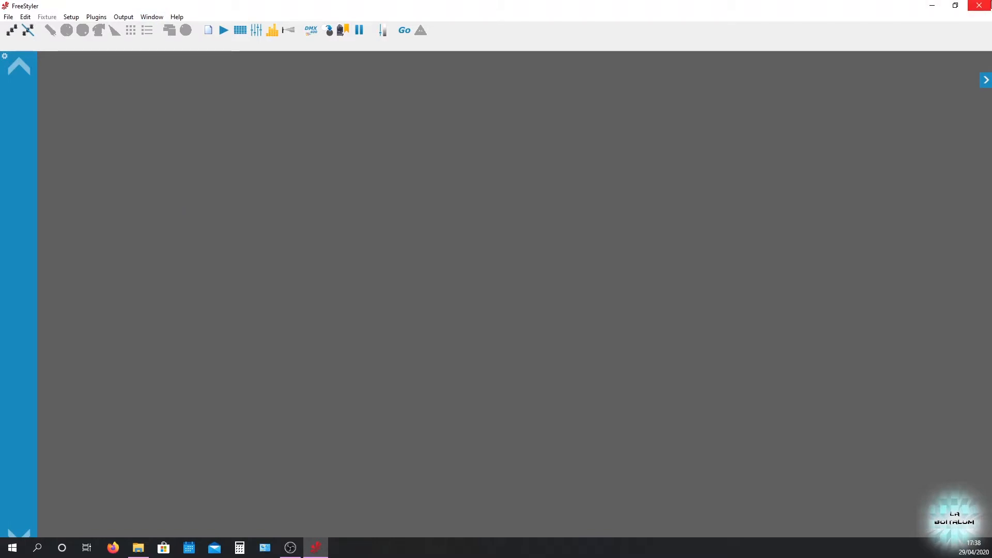
pyautogui.click(980, 6)
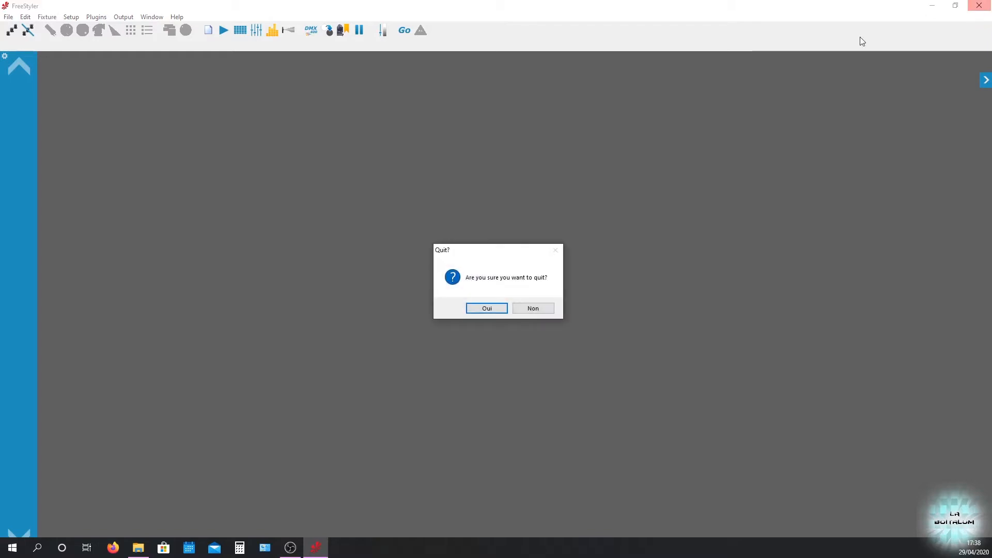
pyautogui.click(484, 308)
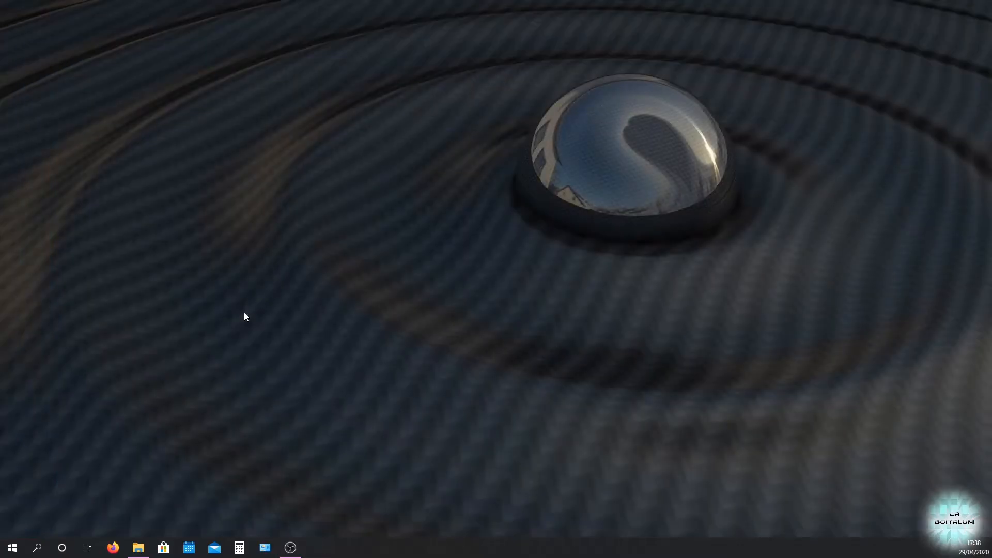
# Step: Bring up the SLMEV_200429 and FreeStyler folders in File Explorer and select all files and folders in SLMEV_200429
pyautogui.click(137, 548)
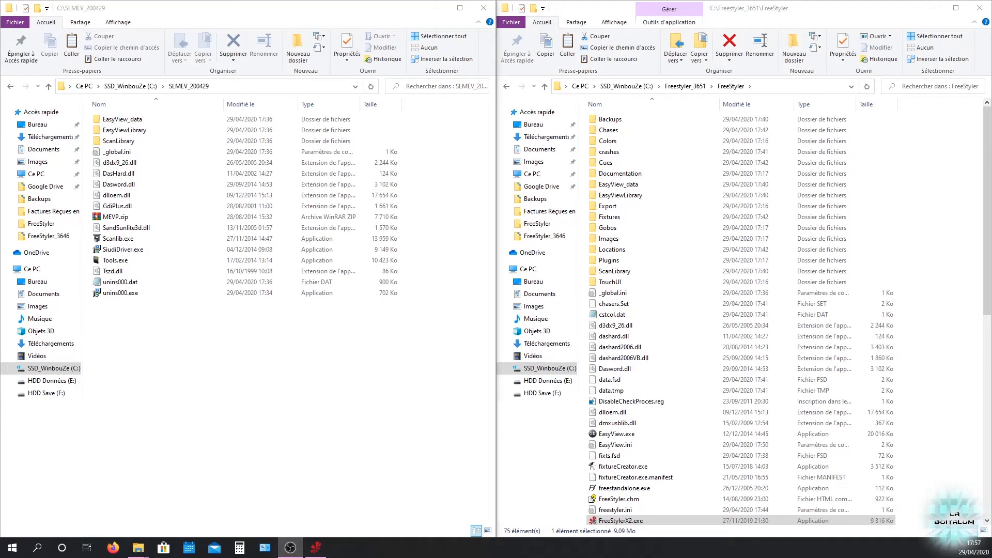
pyautogui.hotkey('alt', 'Tab')
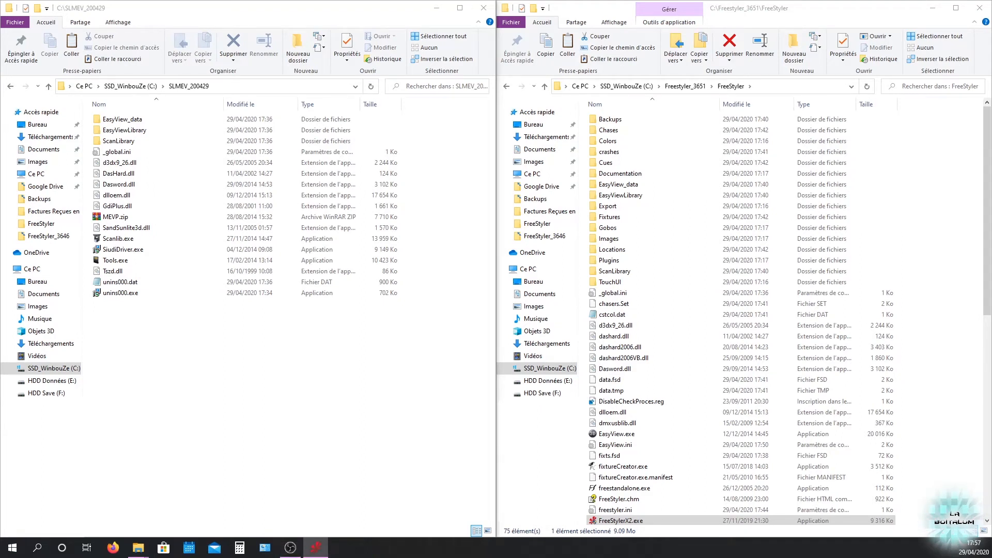
pyautogui.moveTo(0, 124); pyautogui.dragTo(596, 2)
pyautogui.doubleClick(593, 4)
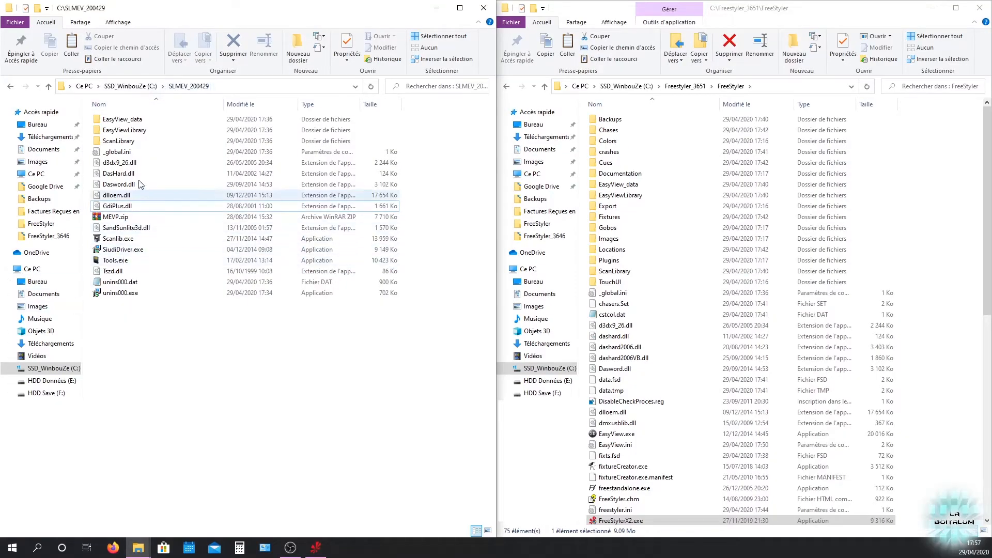
pyautogui.moveTo(168, 343); pyautogui.dragTo(98, 115)
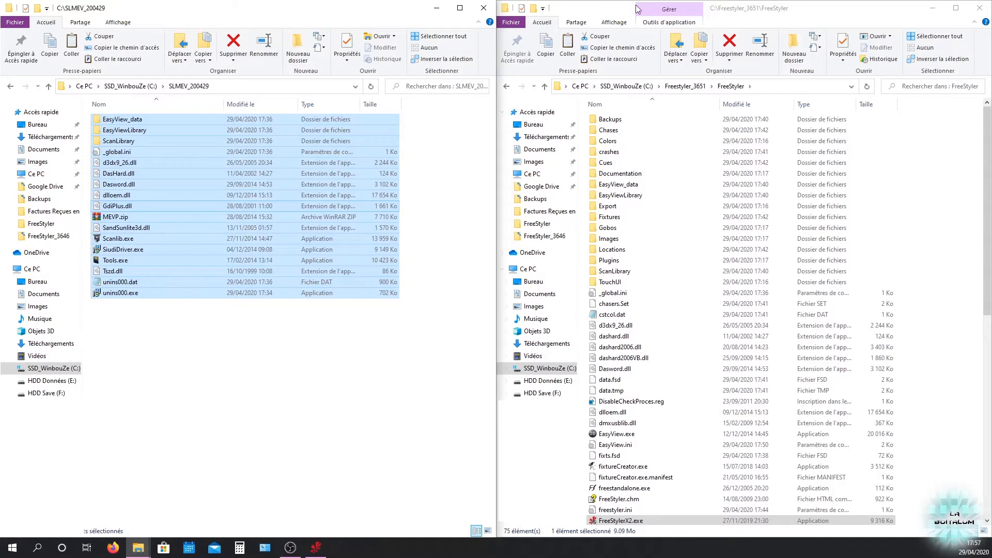
# Step: Close the SLMEV_200429 and FreeStyler folder windows
pyautogui.click(792, 18)
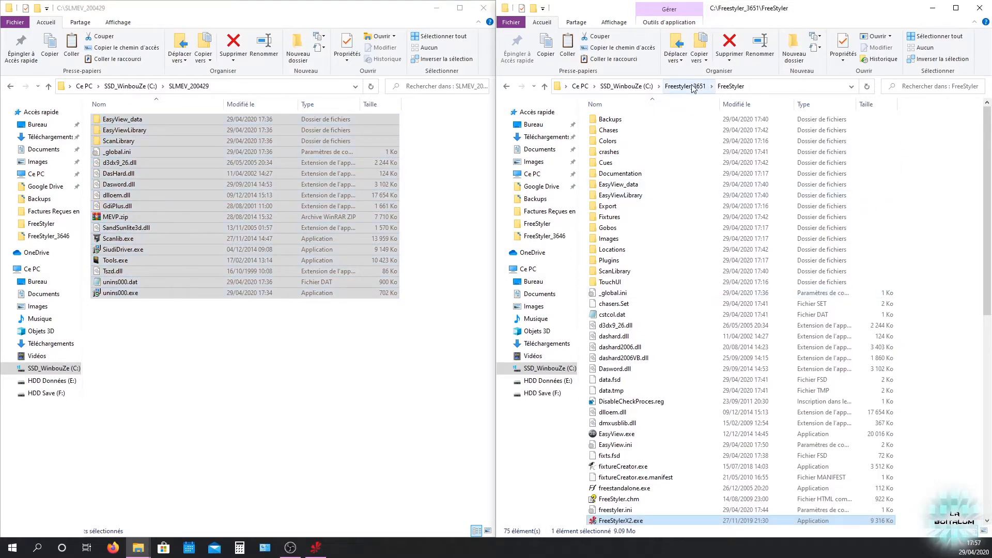
pyautogui.click(483, 7)
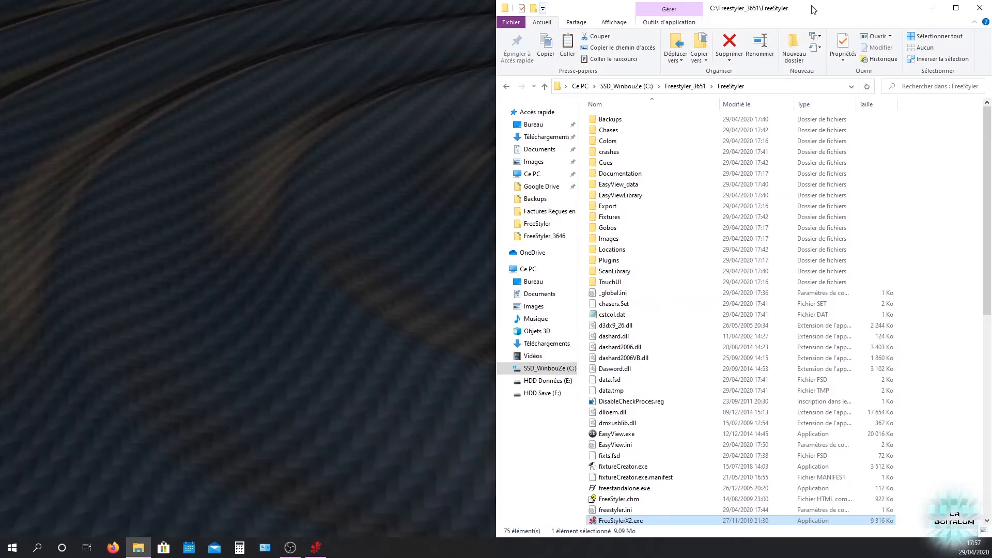
pyautogui.moveTo(814, 9); pyautogui.dragTo(610, 13)
pyautogui.scroll(-1, 432, 290)
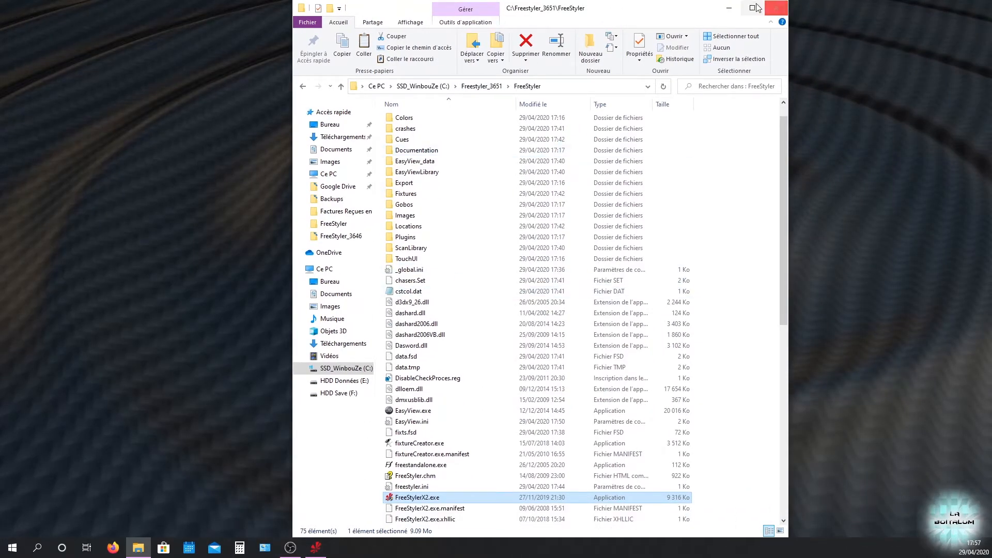
pyautogui.click(776, 8)
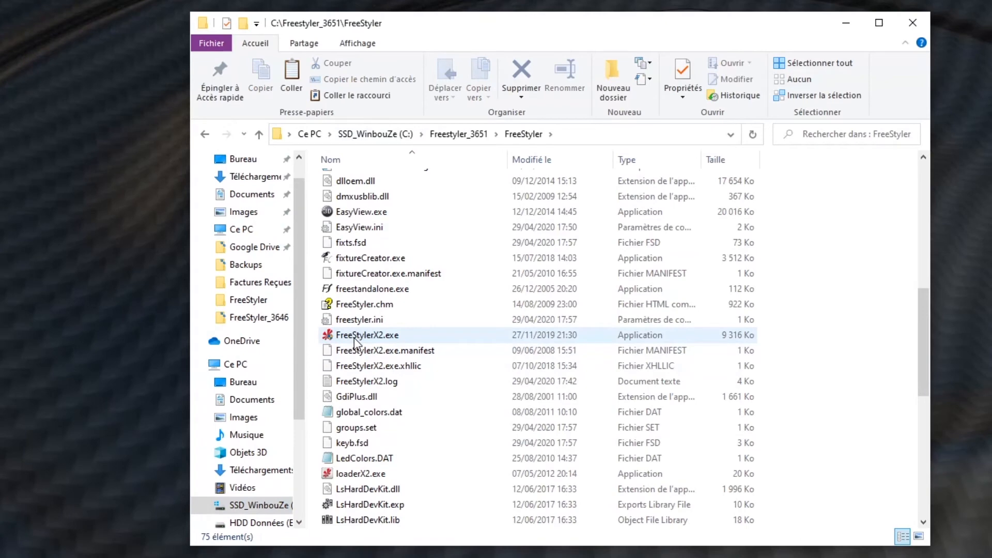
# Step: Locate EasyView.exe in C:\Freestyler_3651\FreeStyler and launch FreeStylerX2.exe from the same folder
pyautogui.click(354, 339)
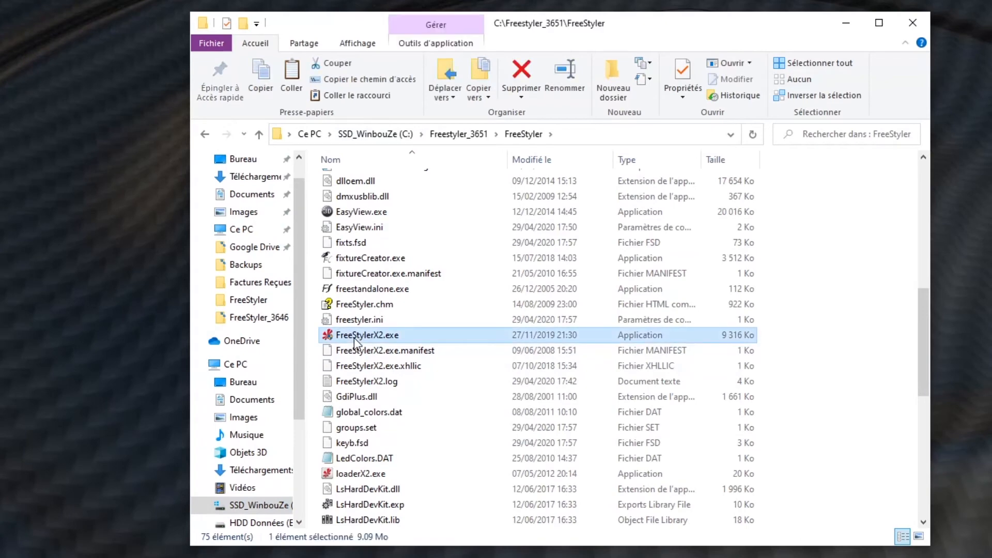
pyautogui.moveTo(343, 216)
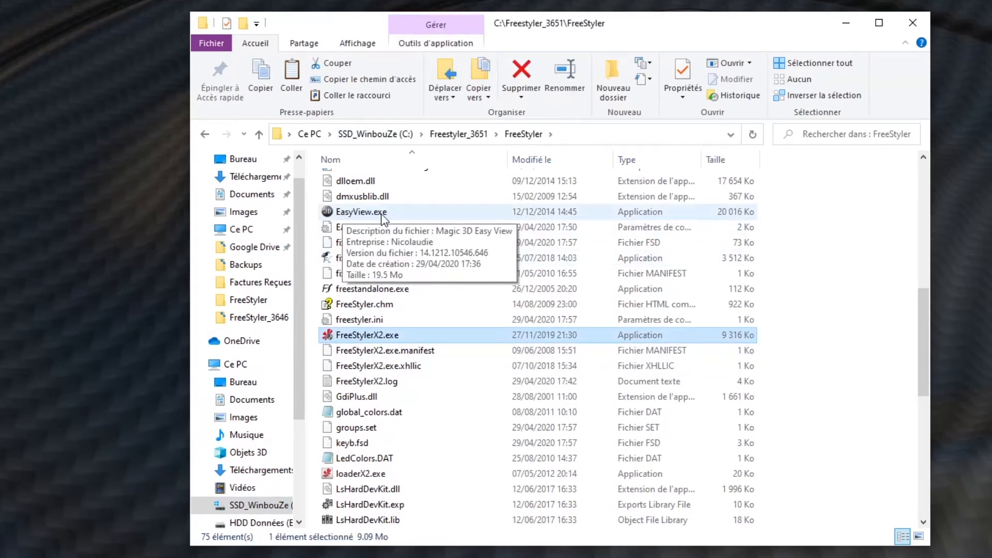
pyautogui.scroll(2, 408, 220)
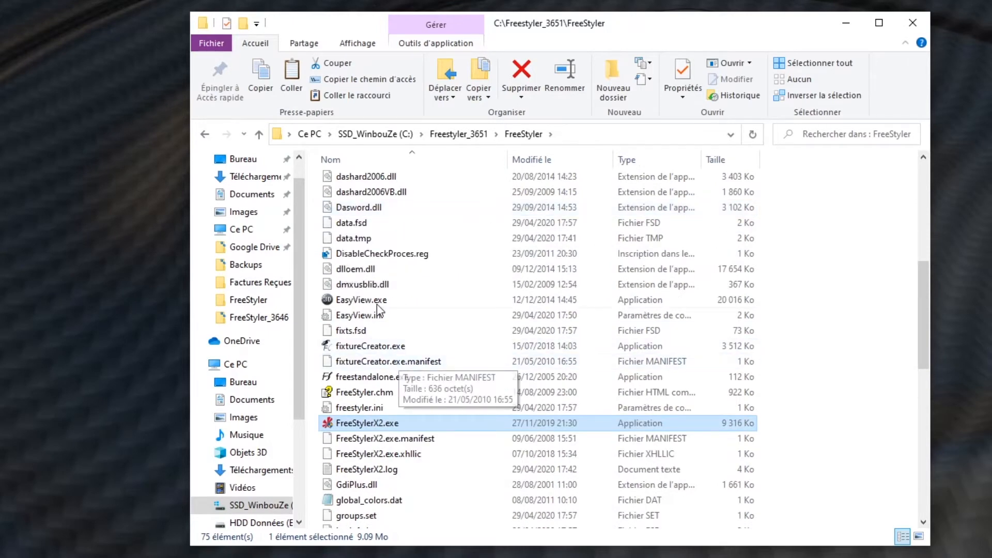
pyautogui.scroll(-3, 383, 297)
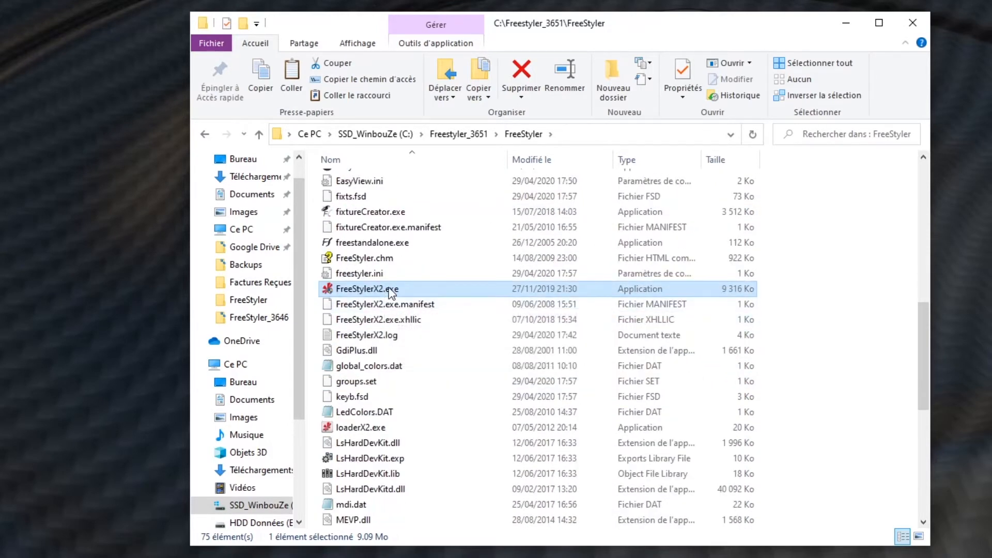
pyautogui.doubleClick(391, 291)
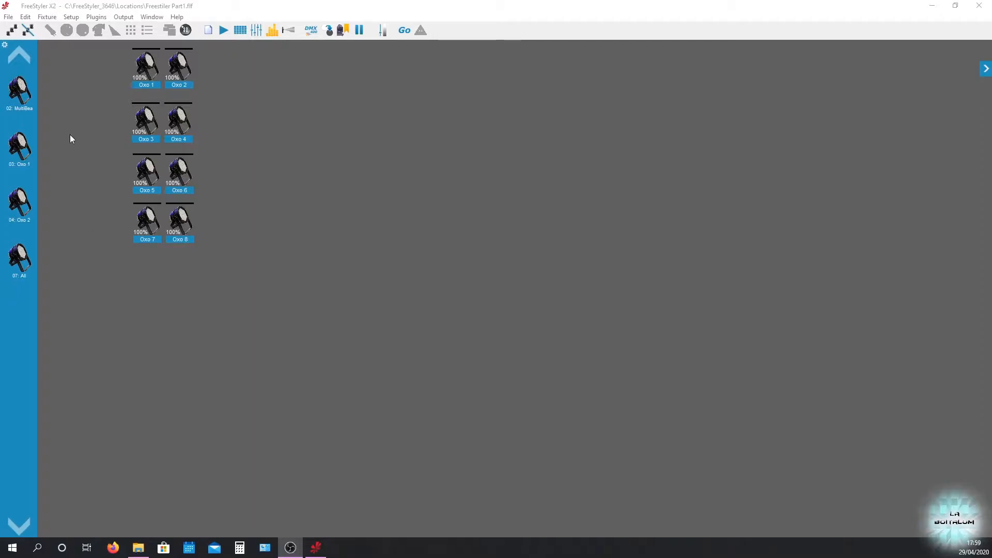
# Step: Launch the 3D viewer from FreeStyler and reposition its Universes patch dialog
pyautogui.moveTo(60, 57); pyautogui.dragTo(131, 251)
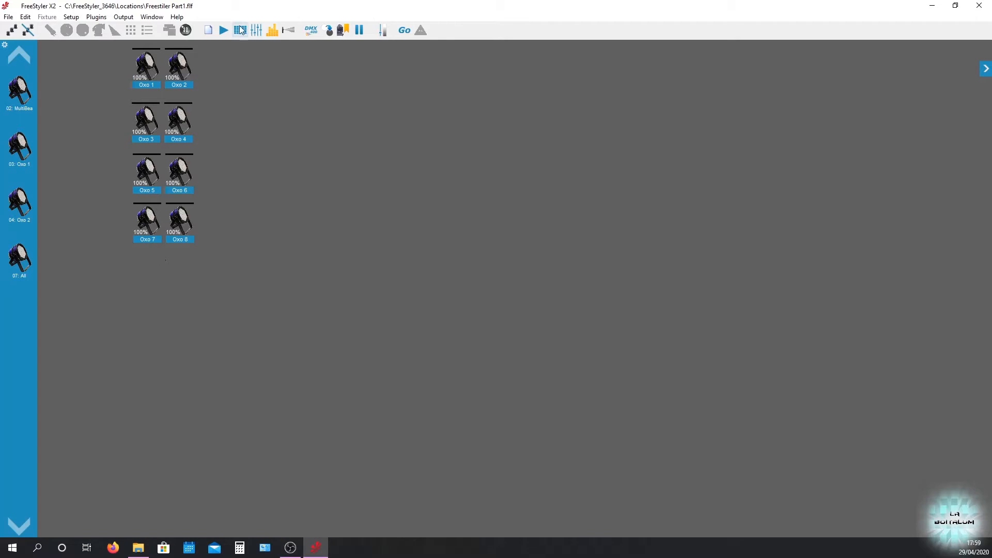
pyautogui.click(186, 30)
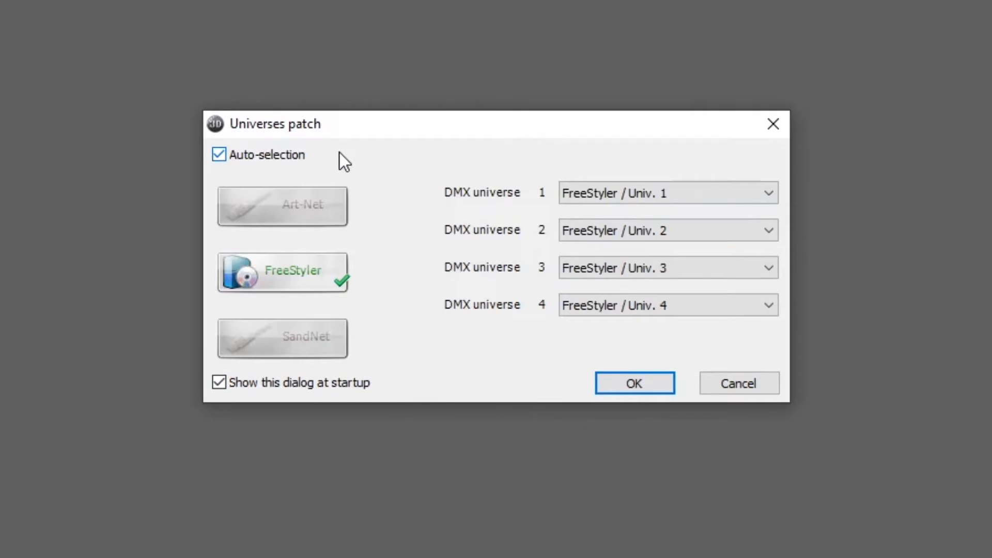
pyautogui.moveTo(475, 126); pyautogui.dragTo(469, 112)
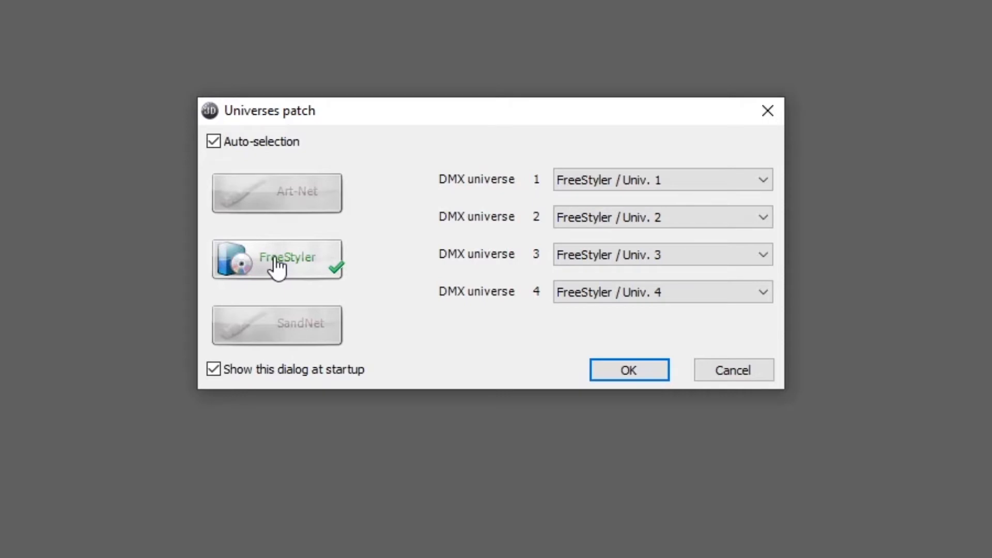
# Step: Clear the assignment of DMX universe 1 and reassign FreeStyler / Univ. 1 to it
pyautogui.click(709, 178)
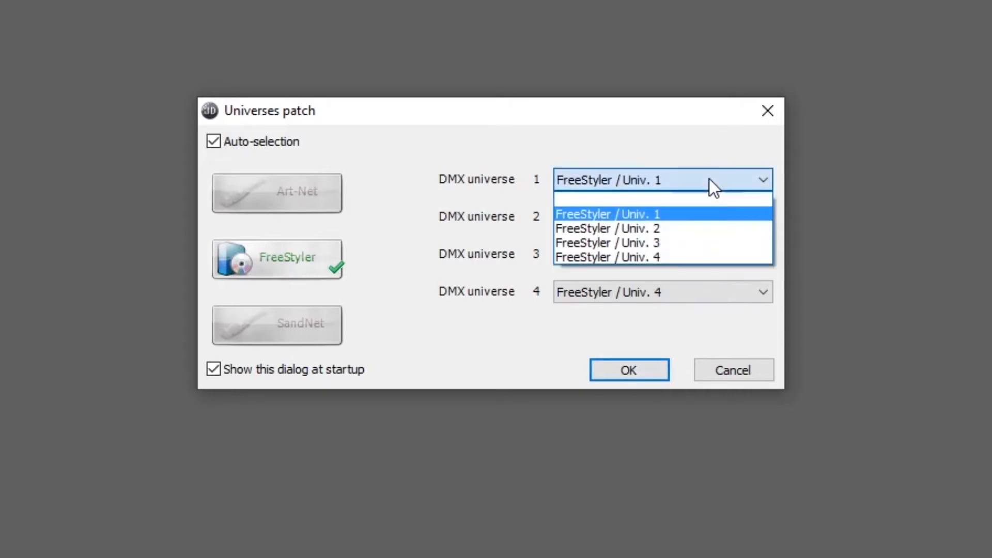
pyautogui.click(619, 198)
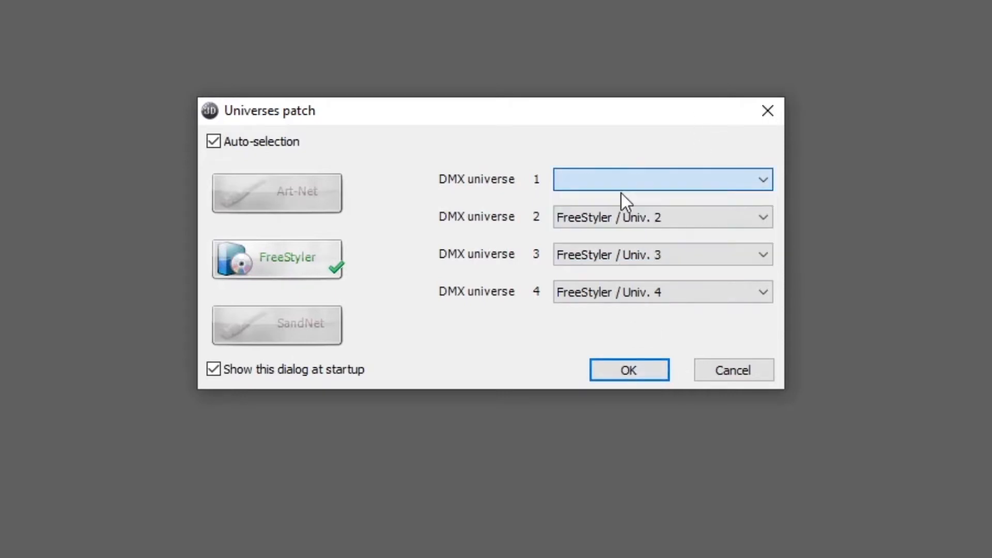
pyautogui.click(660, 172)
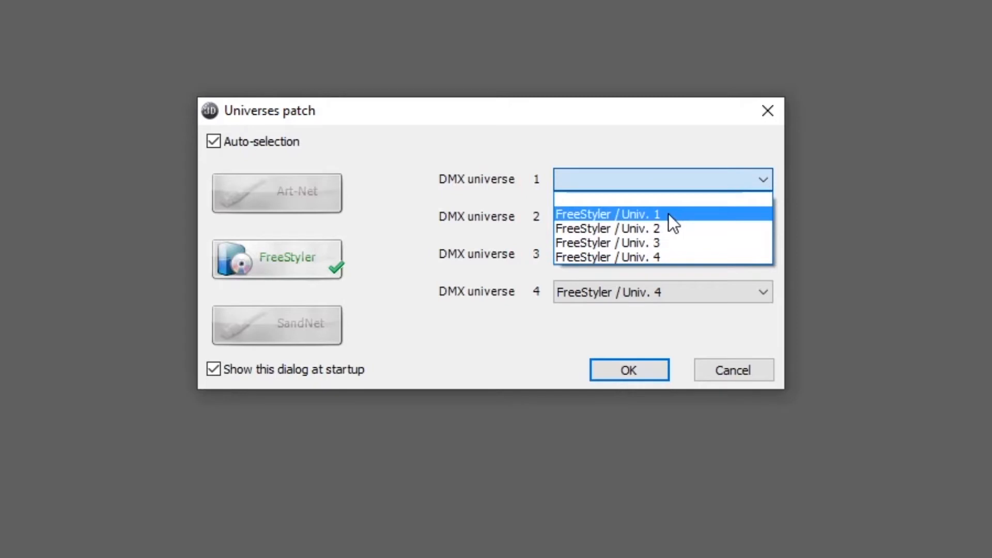
pyautogui.click(668, 214)
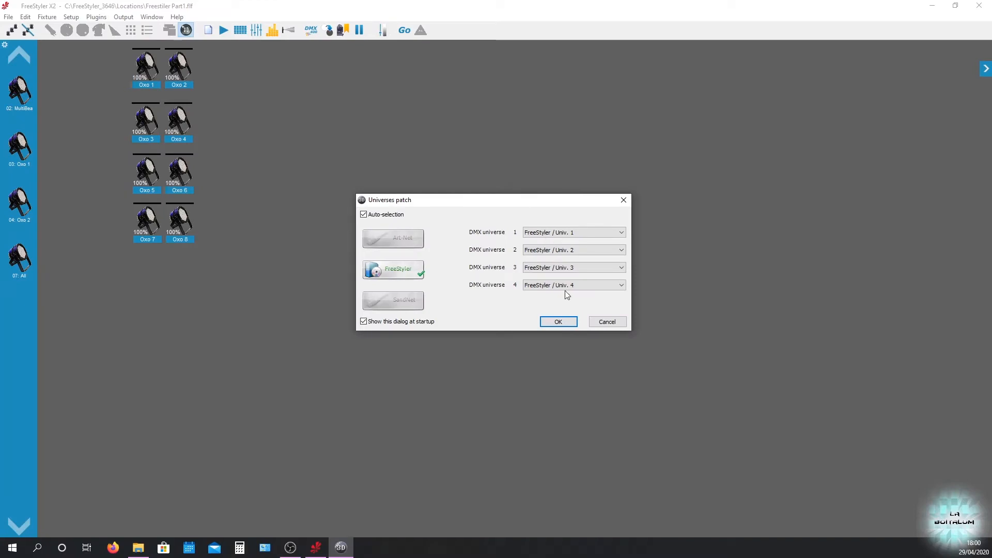
# Step: Confirm the universe assignments and start a new empty stage without saving changes to stage.evs
pyautogui.click(558, 322)
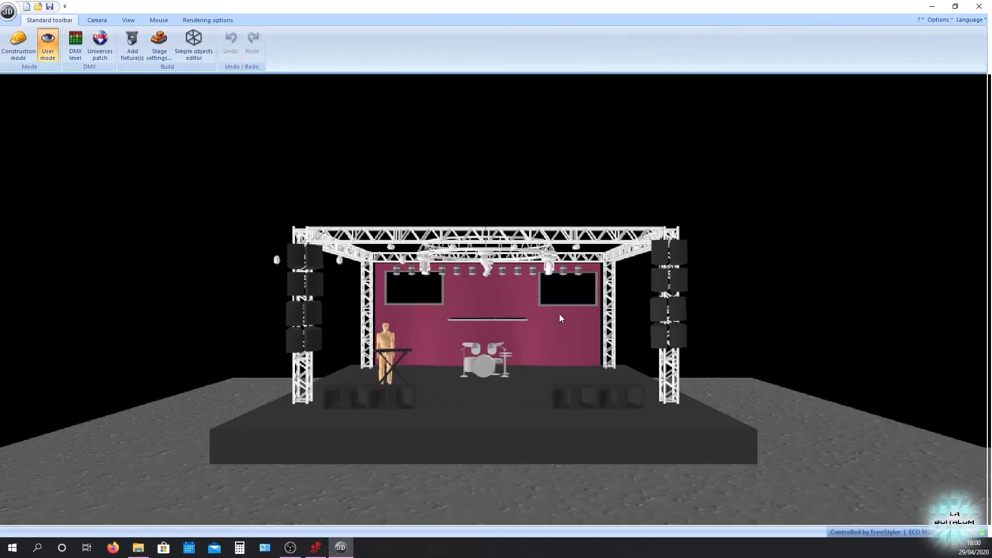
pyautogui.scroll(-2, 546, 297)
pyautogui.moveTo(696, 235); pyautogui.dragTo(690, 297)
pyautogui.moveTo(690, 297); pyautogui.dragTo(687, 278, button='right')
pyautogui.moveTo(687, 278); pyautogui.dragTo(691, 305)
pyautogui.click(26, 7)
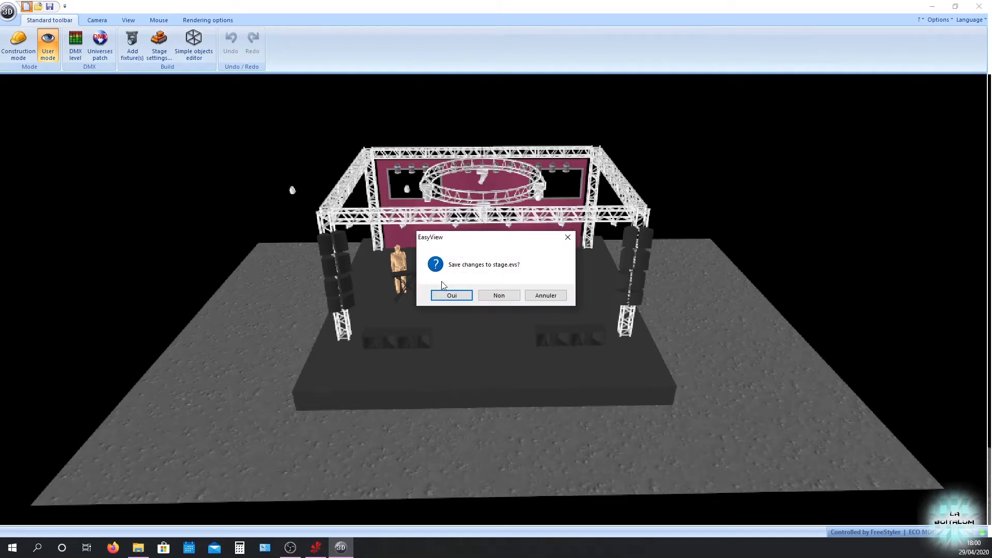
pyautogui.click(499, 295)
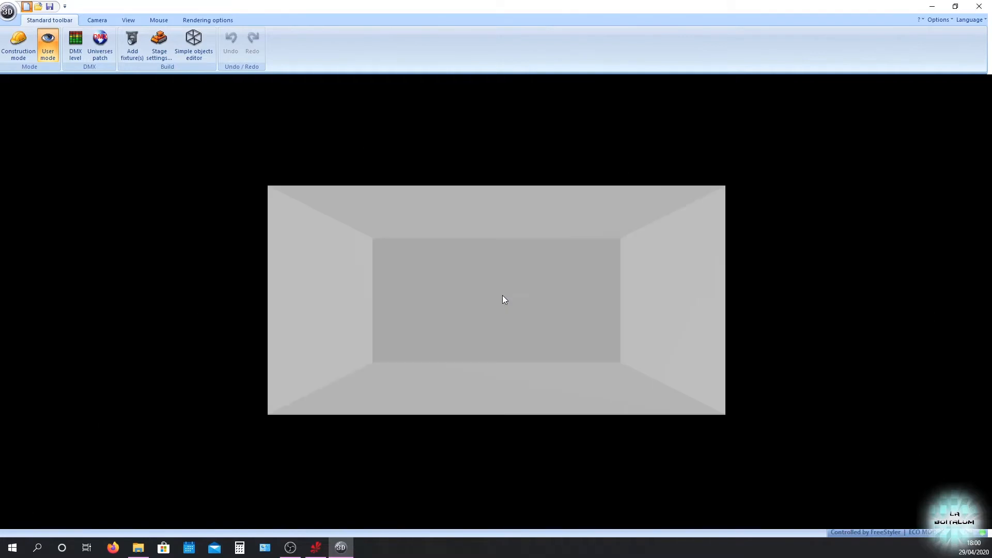
# Step: Switch to construction mode and open the Patch manager for adding fixtures
pyautogui.moveTo(494, 296); pyautogui.dragTo(493, 341)
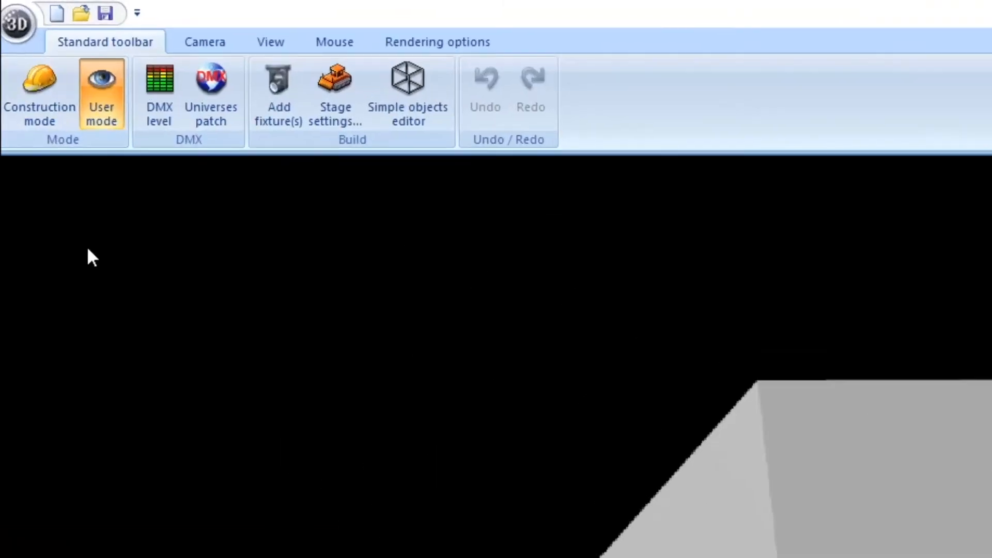
pyautogui.click(50, 89)
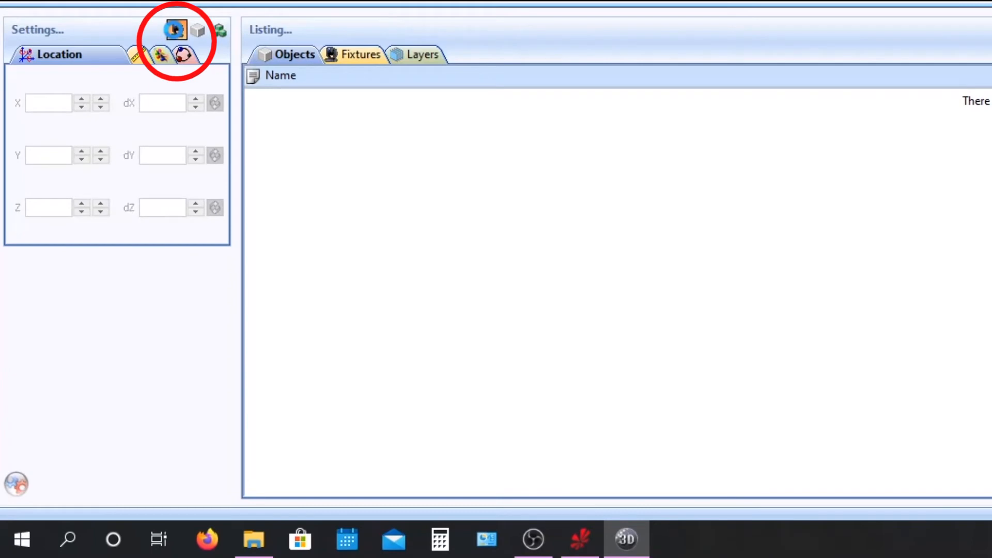
pyautogui.click(174, 29)
pyautogui.moveTo(439, 0)
pyautogui.mouseDown()
pyautogui.moveTo(465, 46)
pyautogui.moveTo(443, 11)
pyautogui.mouseUp()
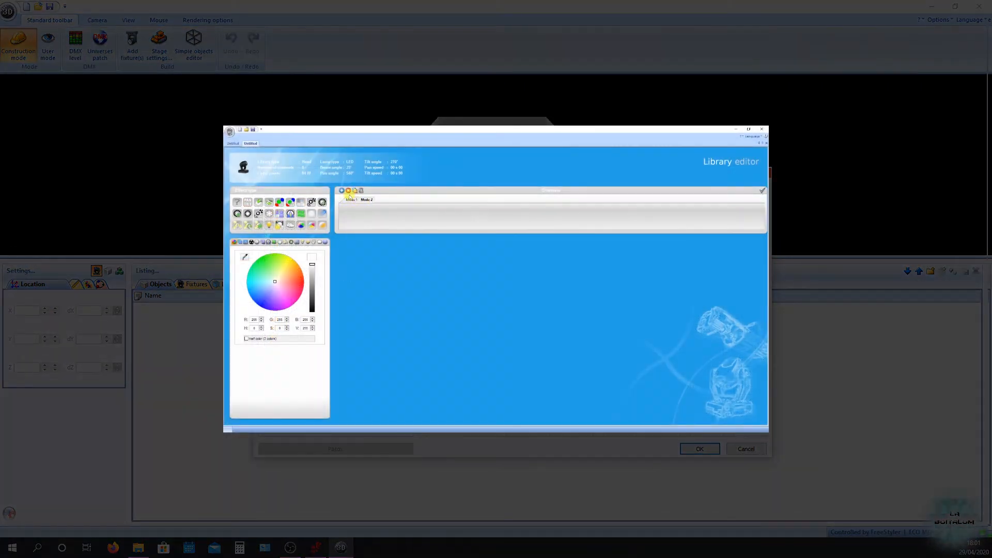
# Step: In the Library editor, delete Mode 2 and add Pan and Tilt channels with their fine channels to Mode 1
pyautogui.click(348, 190)
pyautogui.moveTo(248, 202); pyautogui.dragTo(366, 215)
pyautogui.rightClick(369, 215)
pyautogui.click(382, 254)
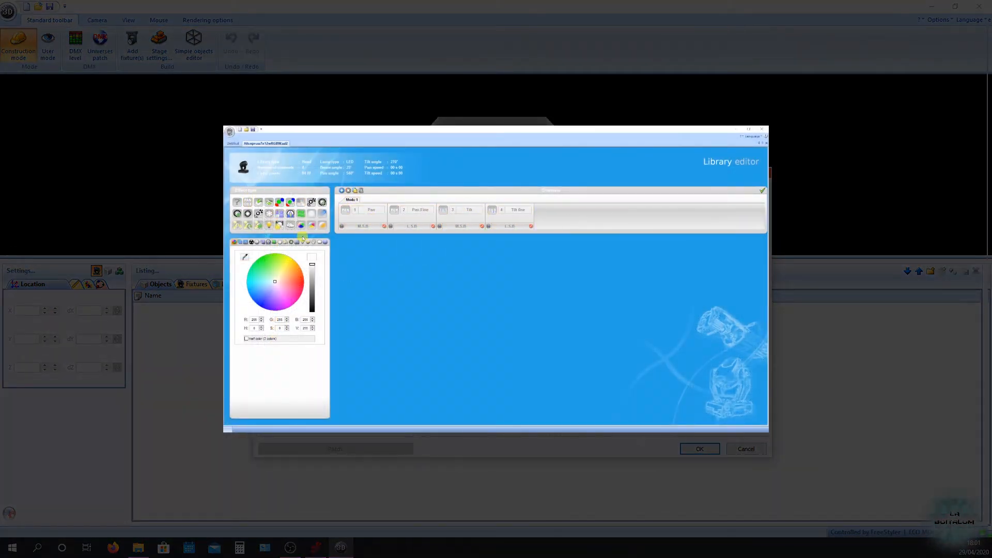
# Step: Add a Speed channel as channel 5, confirm its linked channel and place a speed preset on it
pyautogui.moveTo(322, 213); pyautogui.dragTo(558, 214)
pyautogui.click(526, 301)
pyautogui.click(521, 270)
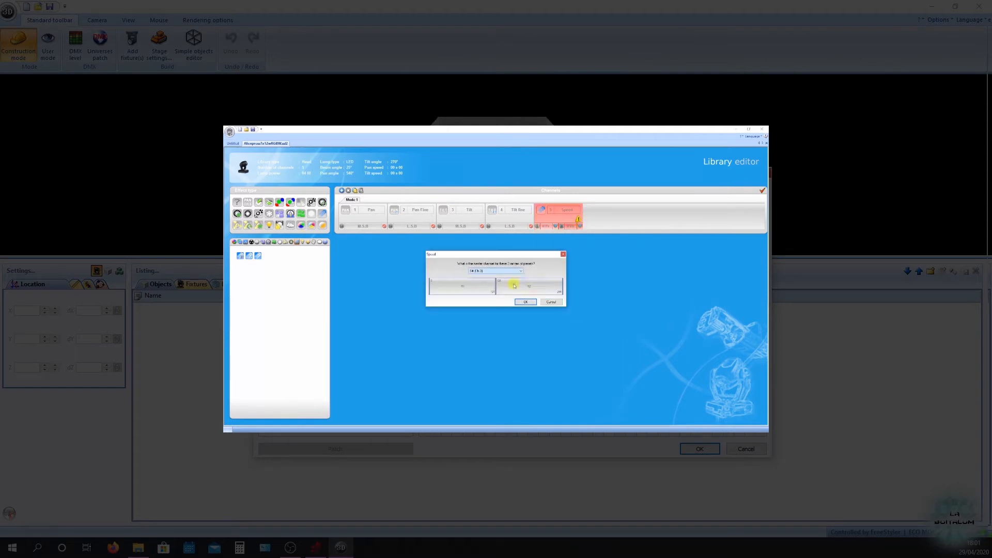
pyautogui.click(515, 282)
pyautogui.click(526, 301)
pyautogui.moveTo(240, 256); pyautogui.dragTo(554, 257)
# Step: Assign the channels to which the Speed channel's preset applies, checking the fixture for errors before and after
pyautogui.click(762, 191)
pyautogui.click(527, 371)
pyautogui.click(555, 226)
pyautogui.rightClick(563, 270)
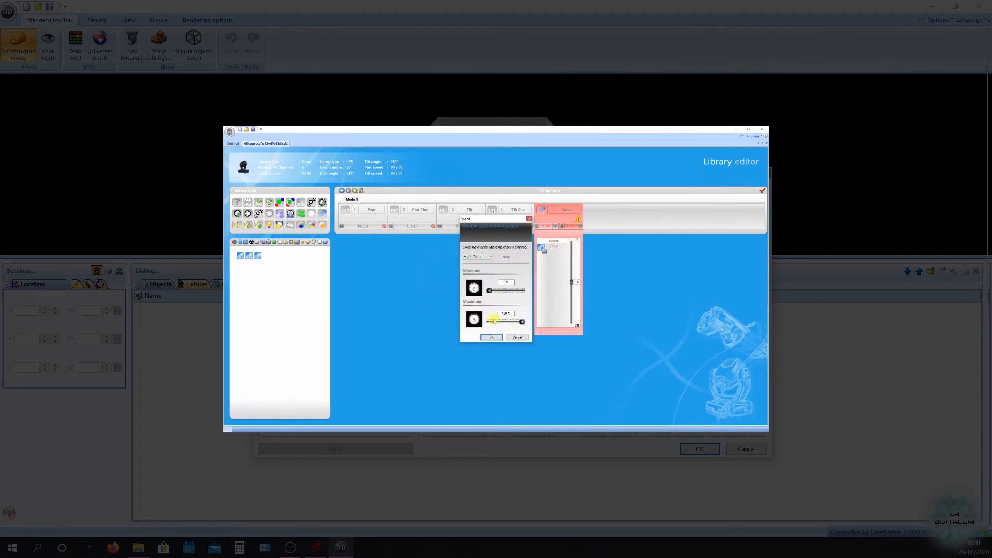
pyautogui.click(487, 268)
pyautogui.click(491, 337)
pyautogui.click(562, 226)
pyautogui.click(491, 336)
pyautogui.click(762, 191)
pyautogui.click(527, 370)
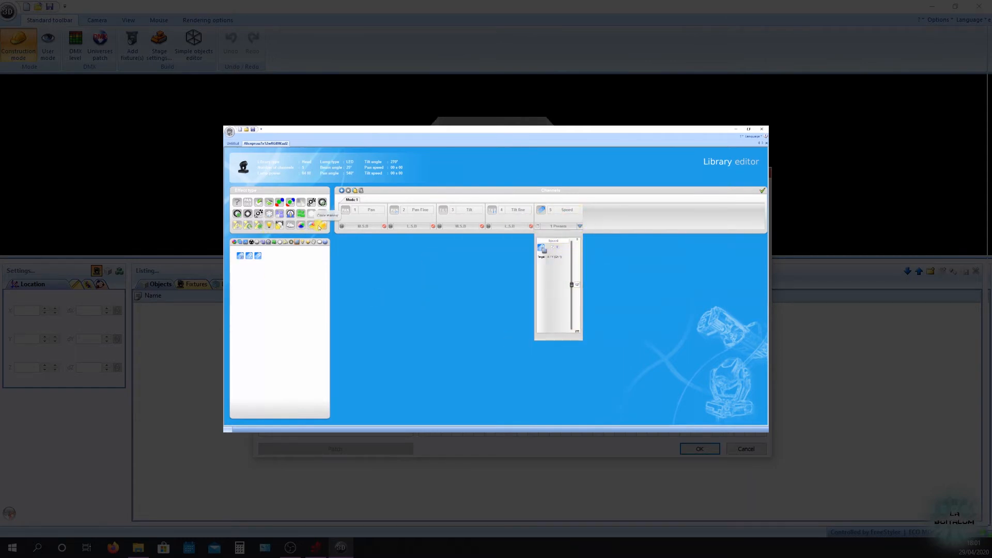
# Step: Add a Dimmer channel with a dimmer preset as channel 6 and a Shutter channel with a flash preset as channel 7
pyautogui.moveTo(300, 202); pyautogui.dragTo(633, 218)
pyautogui.click(628, 226)
pyautogui.moveTo(241, 255); pyautogui.dragTo(605, 258)
pyautogui.moveTo(291, 213); pyautogui.dragTo(672, 218)
pyautogui.click(677, 227)
pyautogui.moveTo(284, 256); pyautogui.dragTo(655, 250)
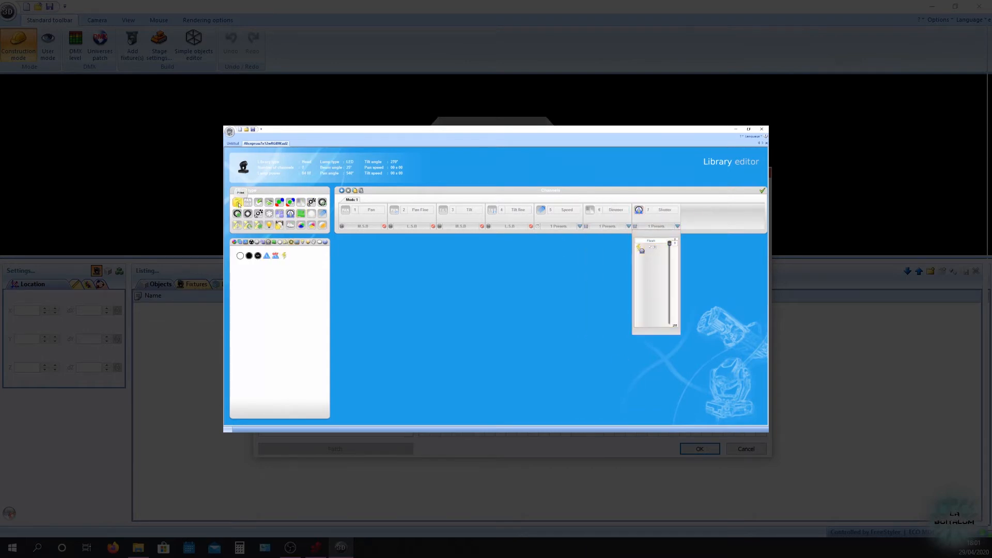
# Step: Add a free channel as channel 8 and place two presets on it
pyautogui.moveTo(237, 202); pyautogui.dragTo(713, 218)
pyautogui.click(325, 242)
pyautogui.moveTo(327, 261)
pyautogui.mouseDown()
pyautogui.moveTo(327, 342)
pyautogui.moveTo(327, 261)
pyautogui.mouseUp()
pyautogui.click(727, 226)
pyautogui.moveTo(250, 256); pyautogui.dragTo(703, 258)
pyautogui.moveTo(326, 256); pyautogui.dragTo(326, 282)
pyautogui.moveTo(268, 356); pyautogui.dragTo(722, 258)
# Step: Add a second Speed channel as channel 9 and configure a speed preset on it
pyautogui.moveTo(323, 214); pyautogui.dragTo(744, 217)
pyautogui.click(761, 226)
pyautogui.moveTo(242, 255); pyautogui.dragTo(739, 253)
pyautogui.click(492, 337)
# Step: Rename channel 8 as Programme and open the name of channel 9 for editing
pyautogui.click(713, 227)
pyautogui.doubleClick(699, 215)
pyautogui.write('Programme')
pyautogui.doubleClick(743, 215)
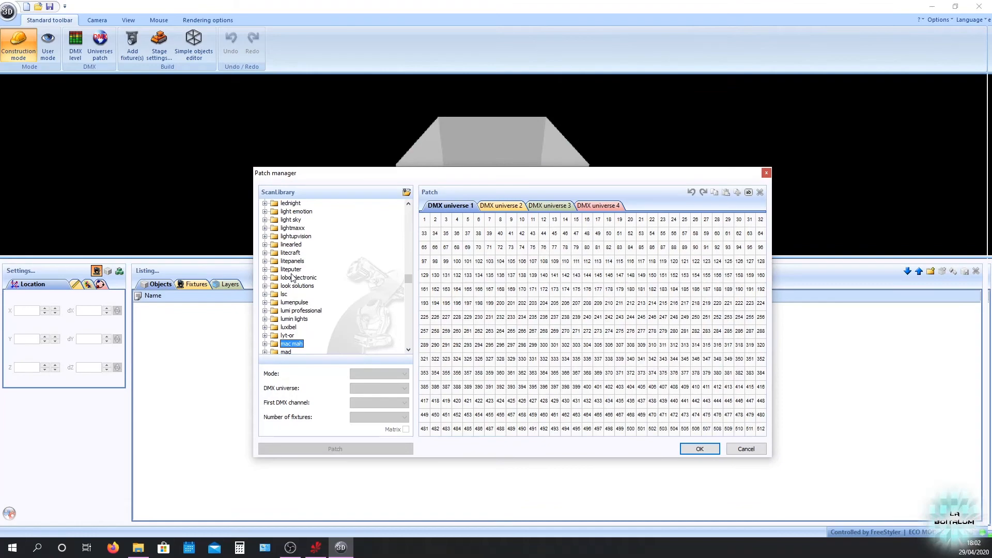
# Step: Patch six Martin mac 250 krypton 14ch fixtures in DMX universe 1 starting at channel 1
pyautogui.scroll(-3, 292, 278)
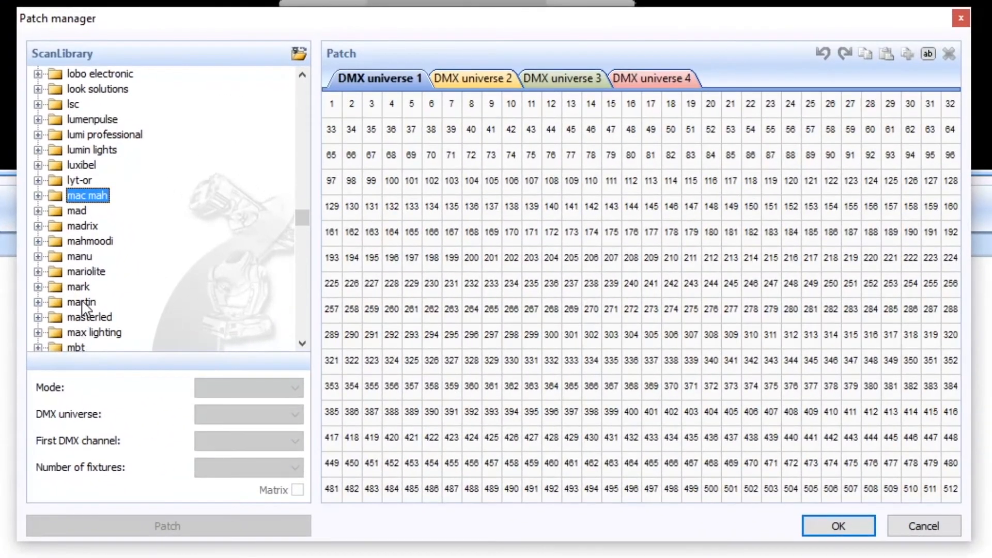
pyautogui.click(82, 302)
pyautogui.click(37, 302)
pyautogui.scroll(-2, 124, 212)
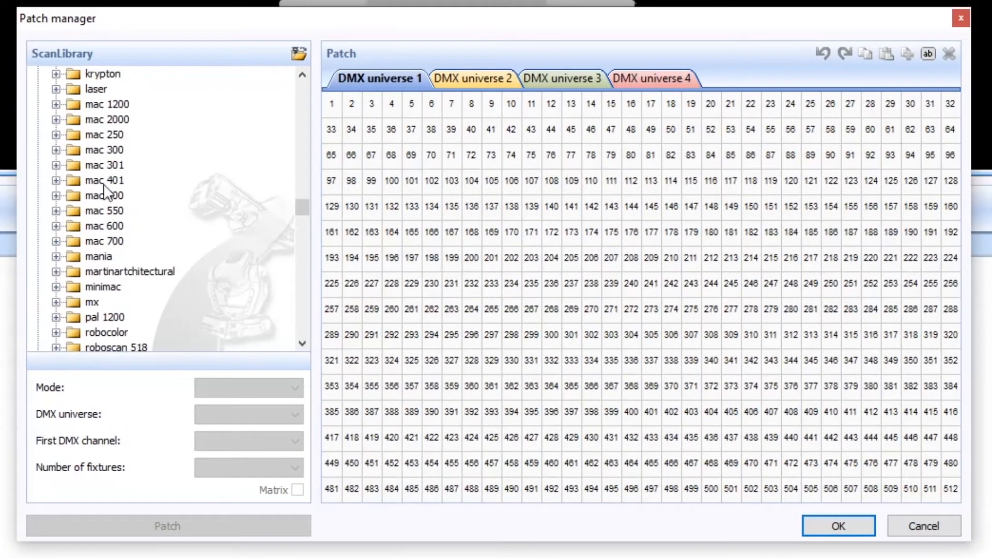
pyautogui.click(55, 134)
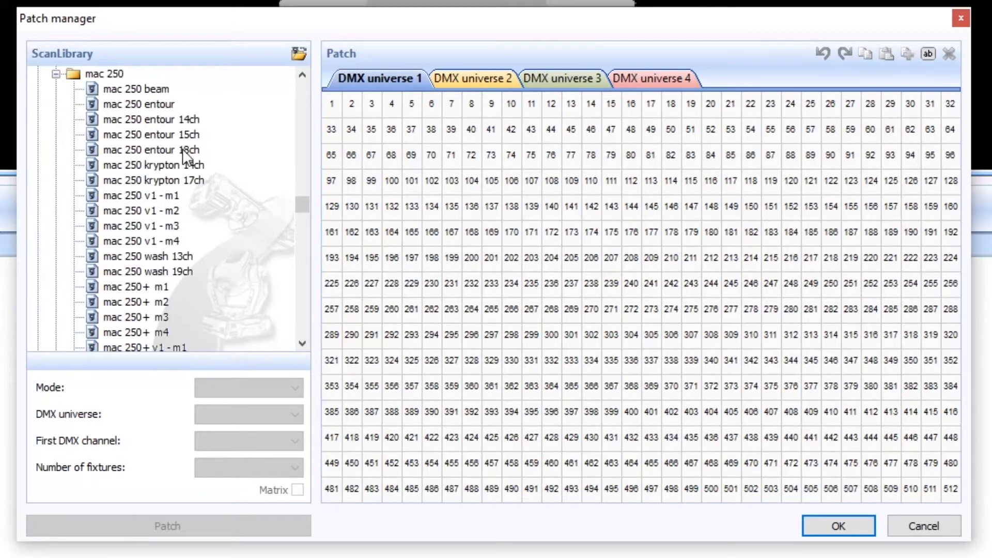
pyautogui.click(183, 165)
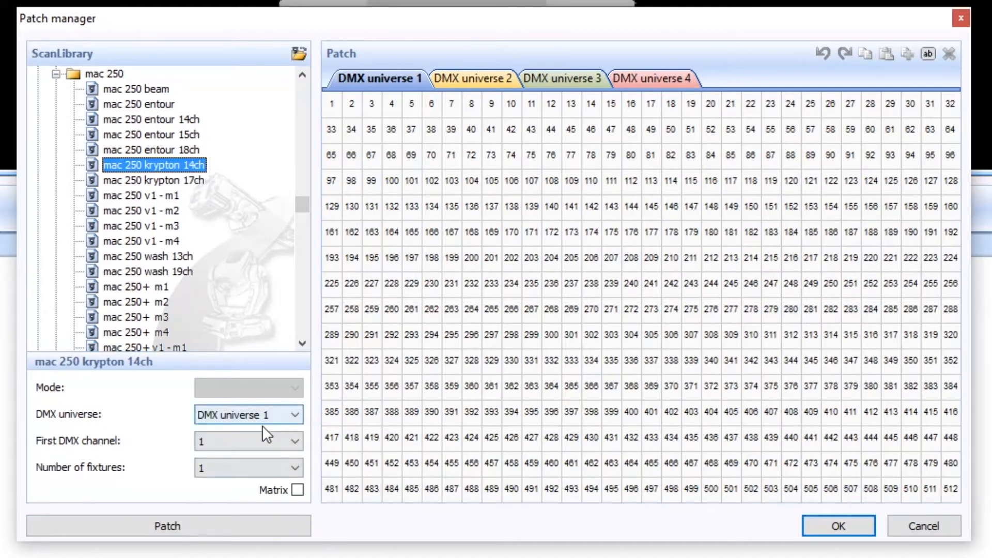
pyautogui.click(294, 467)
pyautogui.click(250, 155)
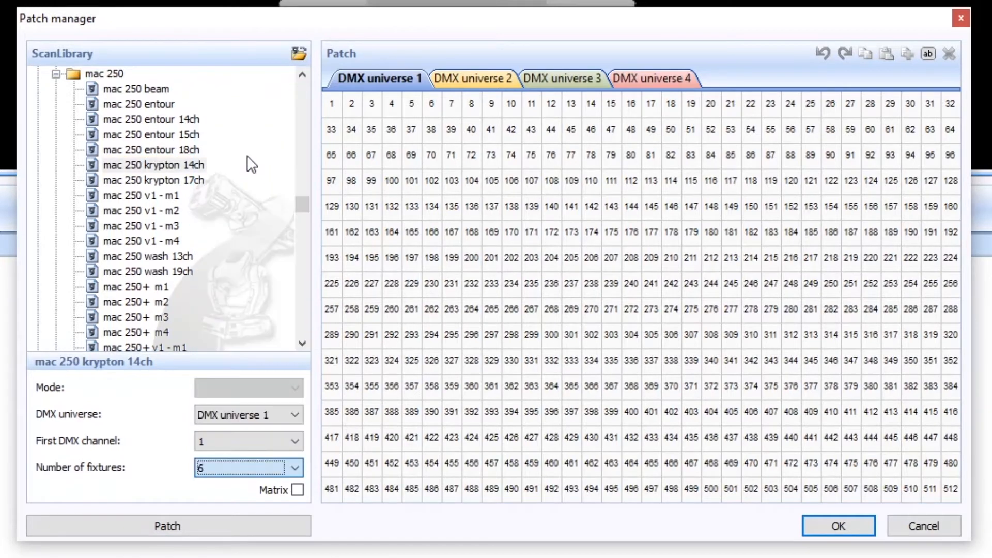
pyautogui.click(211, 522)
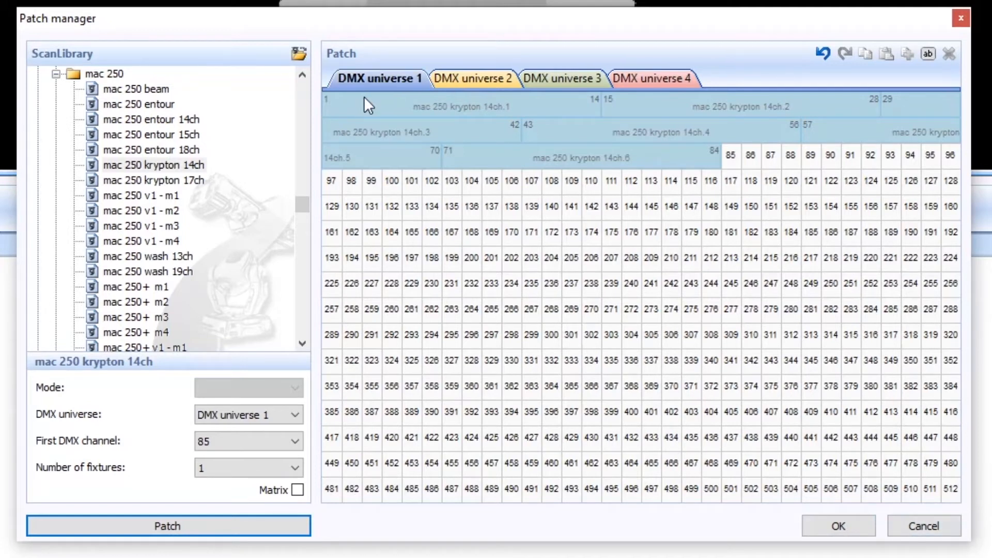
# Step: Try moving the sixth mac 250 krypton to start at channel 138, and return it to channel 71
pyautogui.moveTo(653, 155); pyautogui.dragTo(694, 210)
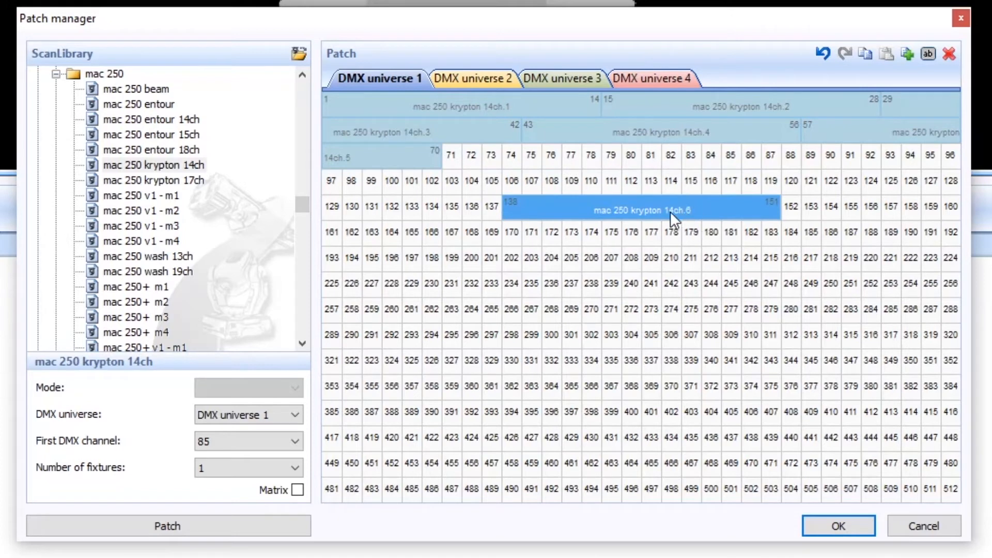
pyautogui.moveTo(665, 212); pyautogui.dragTo(613, 165)
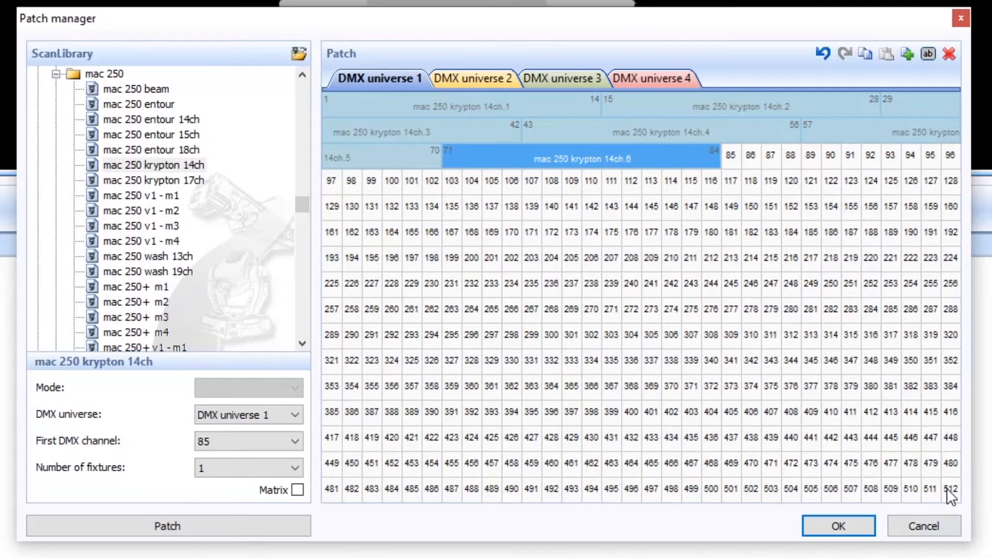
pyautogui.click(903, 462)
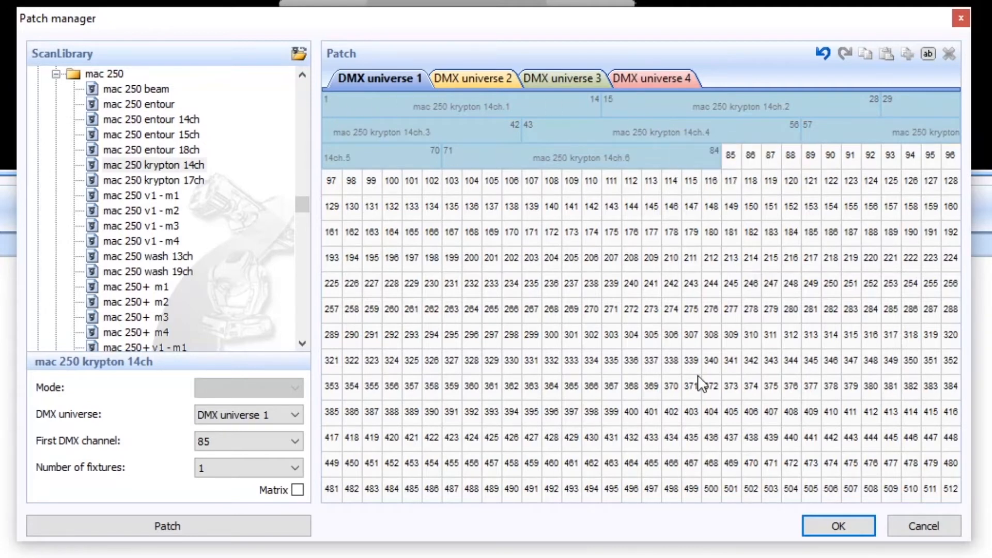
# Step: Collapse the mac 250 and martin folders and select the oxo multibeamled fcw fixture in the library
pyautogui.click(56, 74)
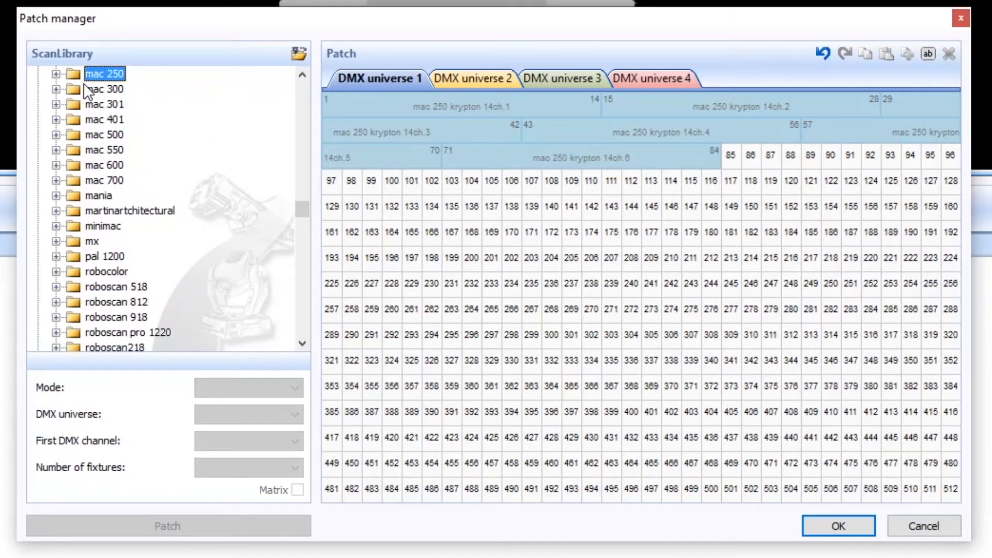
pyautogui.scroll(8, 70, 126)
pyautogui.click(37, 241)
pyautogui.scroll(-7, 59, 253)
pyautogui.scroll(-13, 62, 264)
pyautogui.scroll(4, 65, 222)
pyautogui.click(75, 135)
pyautogui.click(37, 134)
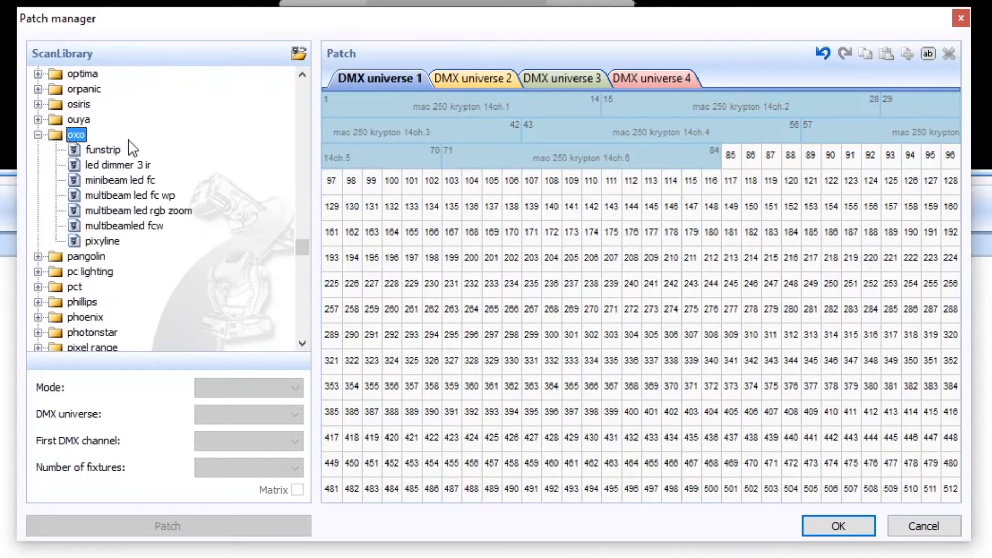
pyautogui.click(154, 225)
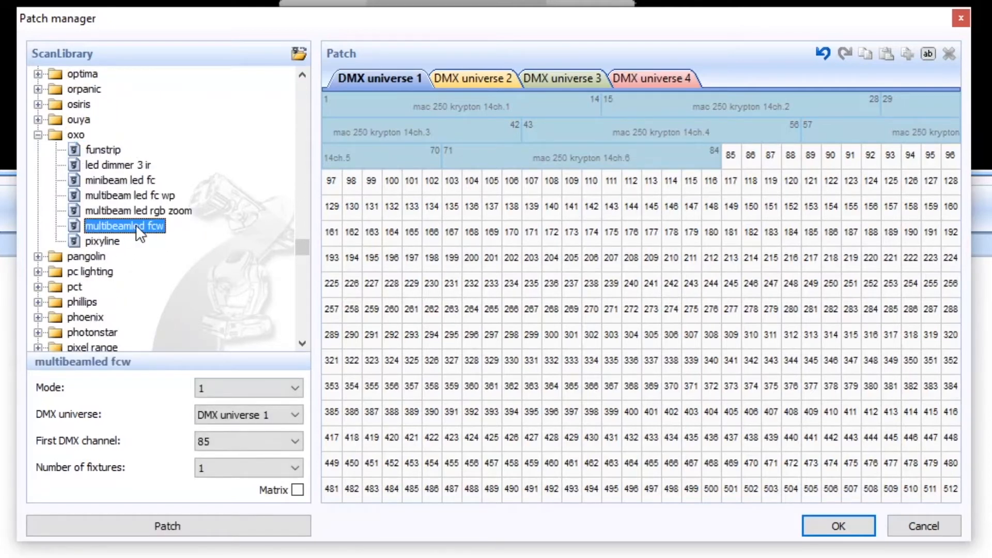
# Step: Patch eight multibeamled fcw fixtures in mode 2 in DMX universe 1 starting at channel 85
pyautogui.click(293, 387)
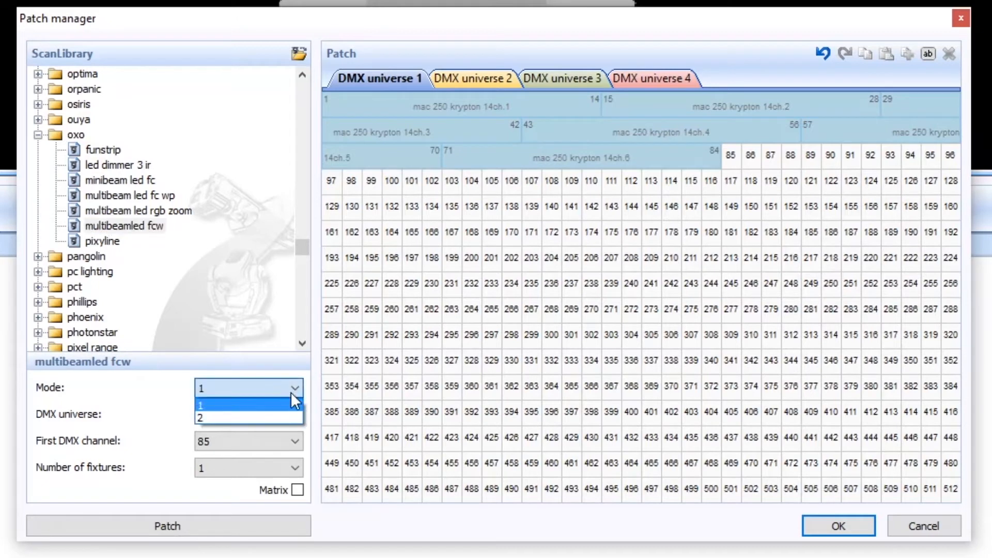
pyautogui.click(287, 416)
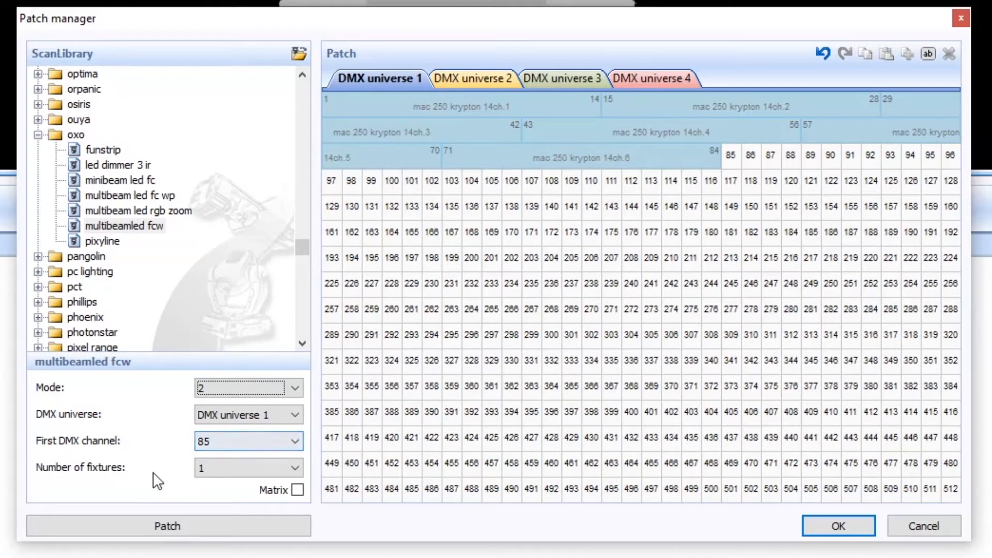
pyautogui.click(268, 468)
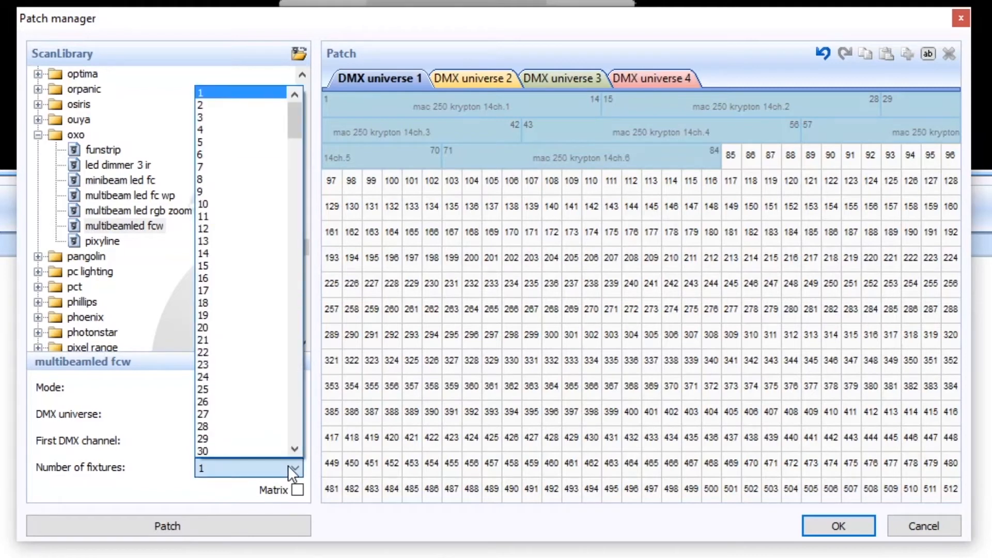
pyautogui.click(255, 179)
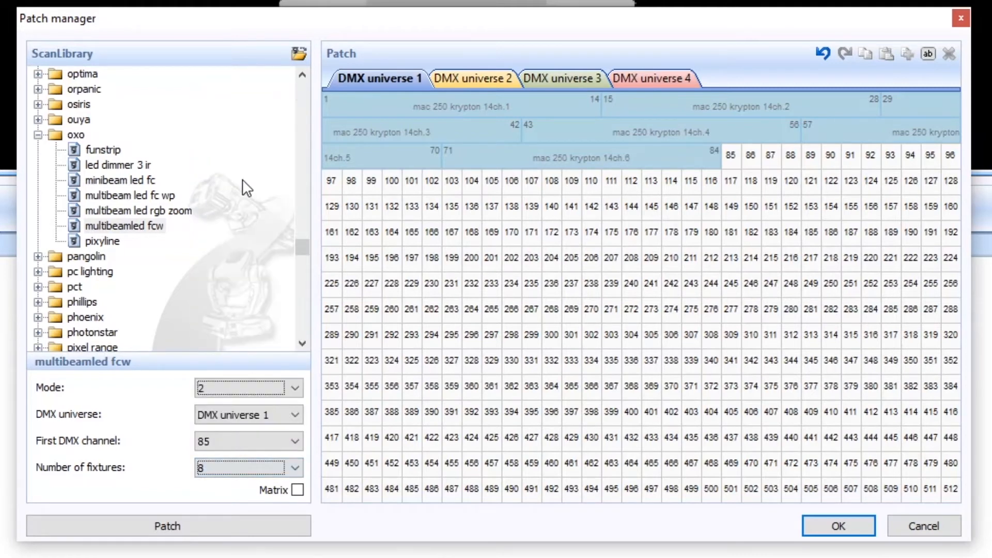
pyautogui.click(126, 526)
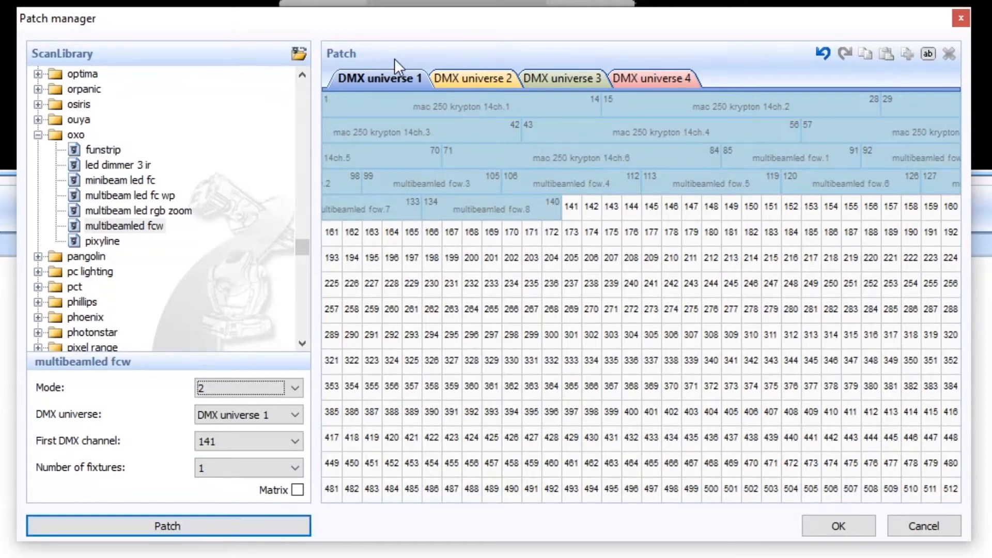
# Step: Look through the patches of DMX universes 2, 3 and 4, and return to universe 1
pyautogui.click(459, 75)
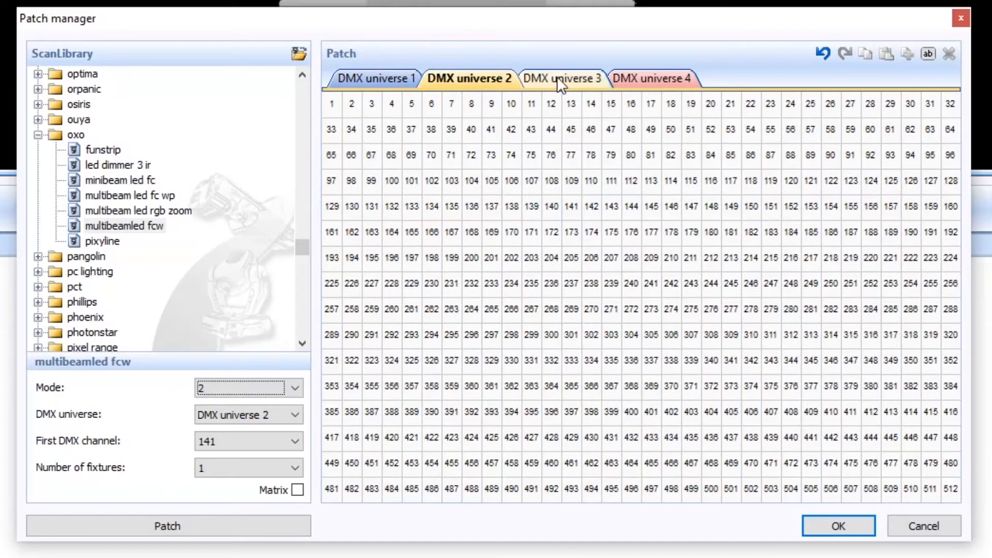
pyautogui.click(560, 77)
pyautogui.click(647, 74)
pyautogui.click(581, 73)
pyautogui.click(643, 76)
pyautogui.click(563, 80)
pyautogui.click(458, 81)
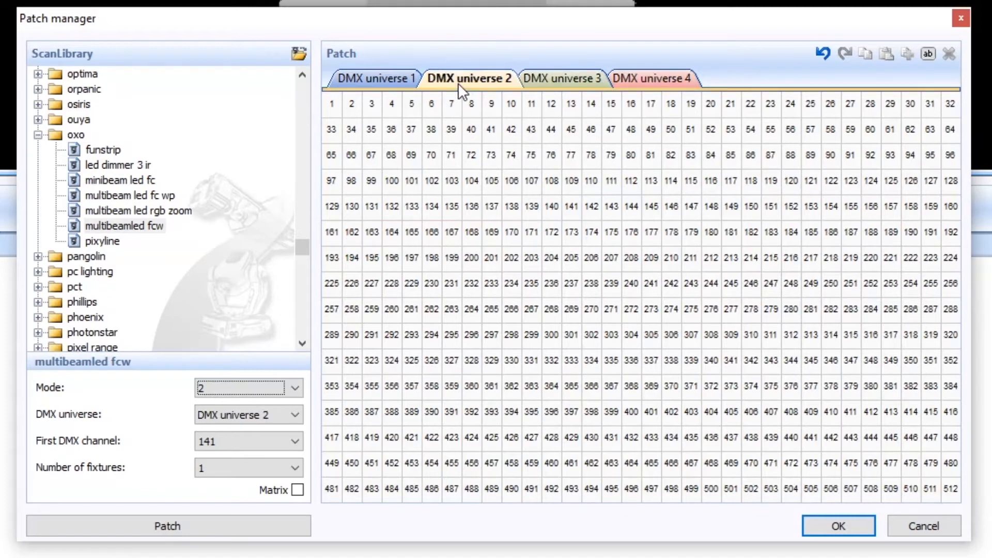
pyautogui.click(377, 74)
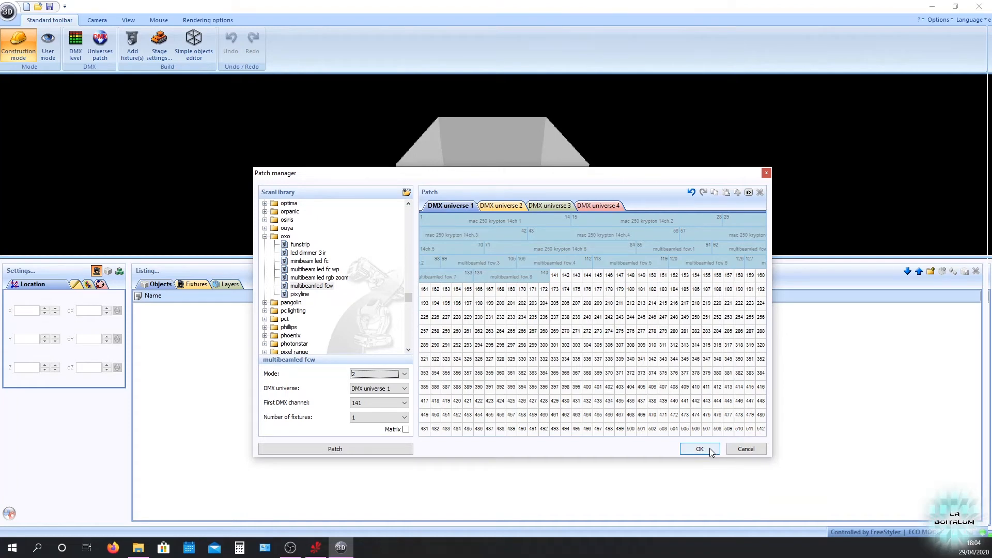
# Step: Confirm the fixture patch and arrange the workspace with a taller 3D view and the fixture listing shown
pyautogui.click(711, 451)
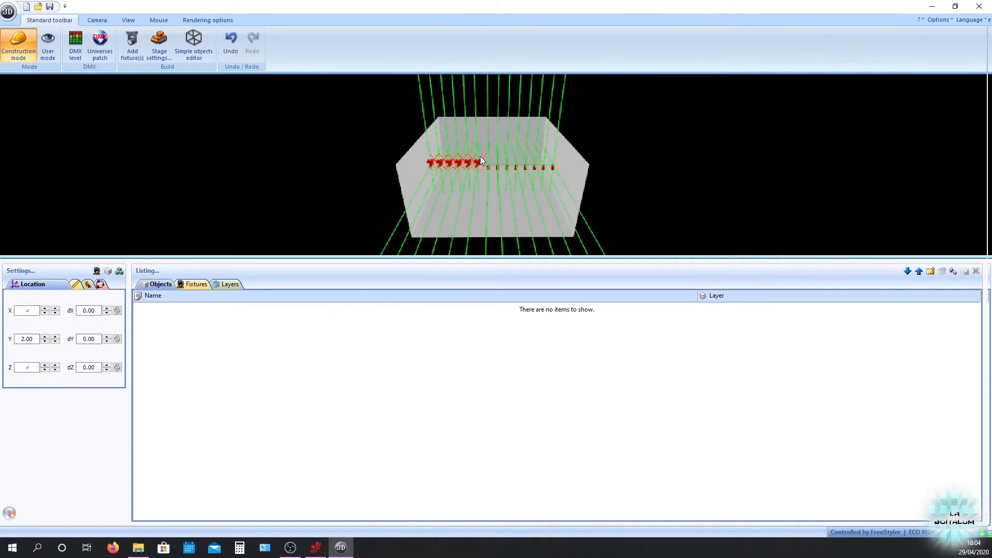
pyautogui.scroll(2, 480, 157)
pyautogui.moveTo(502, 258); pyautogui.dragTo(516, 351)
pyautogui.moveTo(764, 223)
pyautogui.mouseDown(button='middle')
pyautogui.moveTo(779, 214)
pyautogui.moveTo(777, 224)
pyautogui.mouseUp(button='middle')
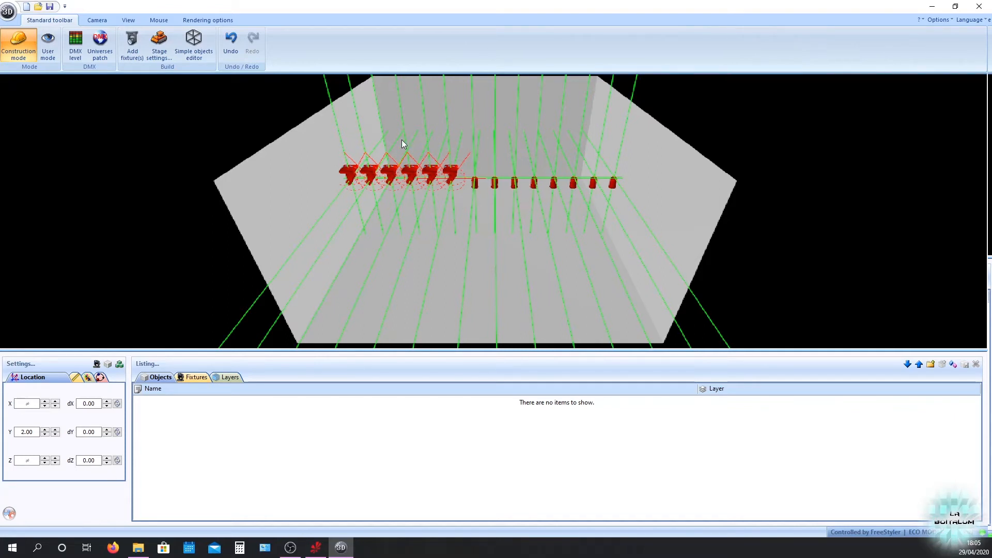
pyautogui.click(197, 377)
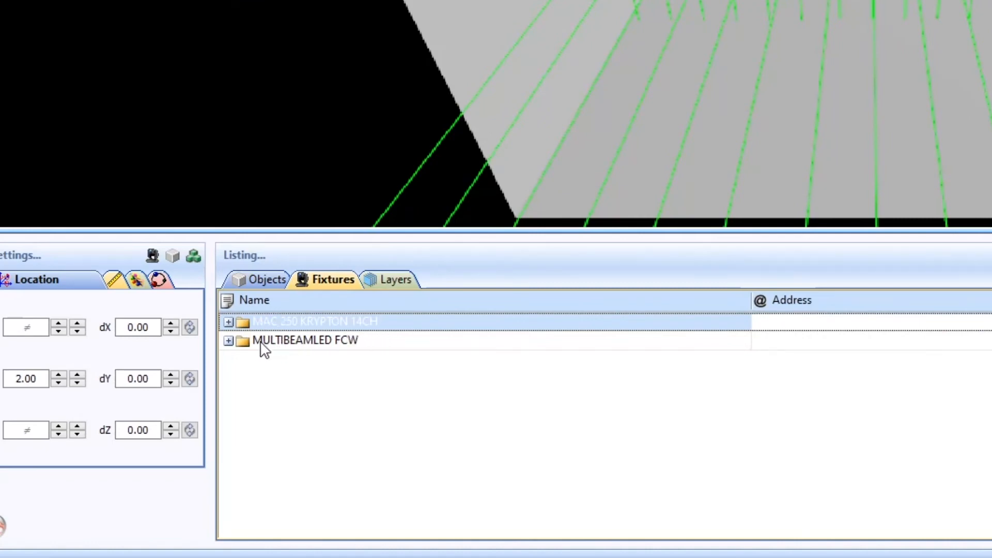
# Step: Expand the MAC 250 KRYPTON 14CH folder in the fixture listing and select fixtures 1 to 4 one at a time
pyautogui.click(228, 322)
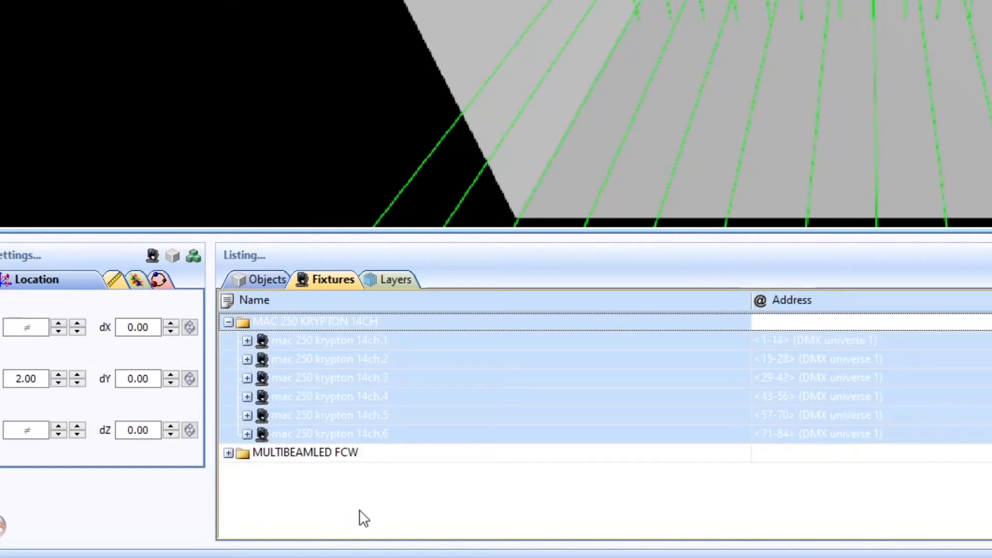
pyautogui.click(389, 410)
pyautogui.click(382, 341)
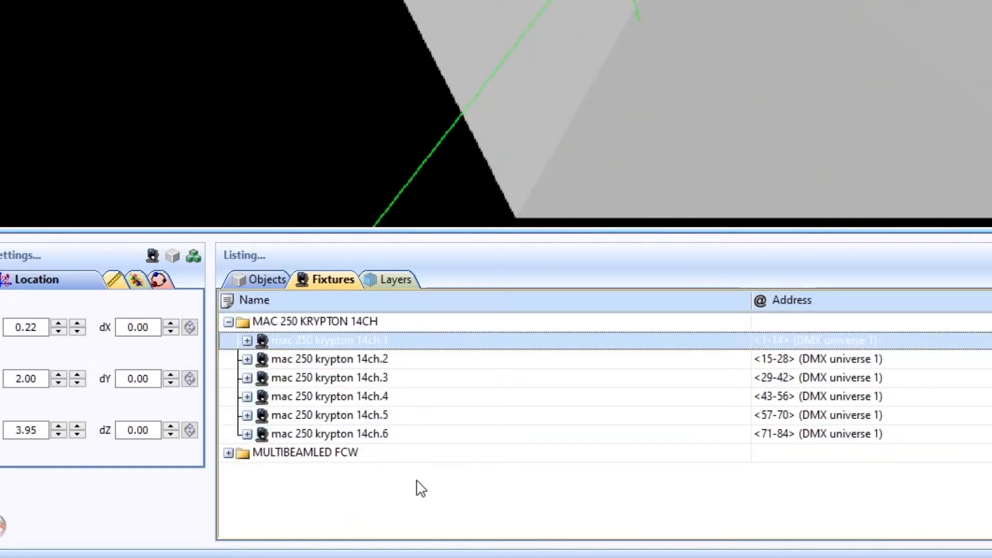
pyautogui.click(386, 361)
pyautogui.click(389, 376)
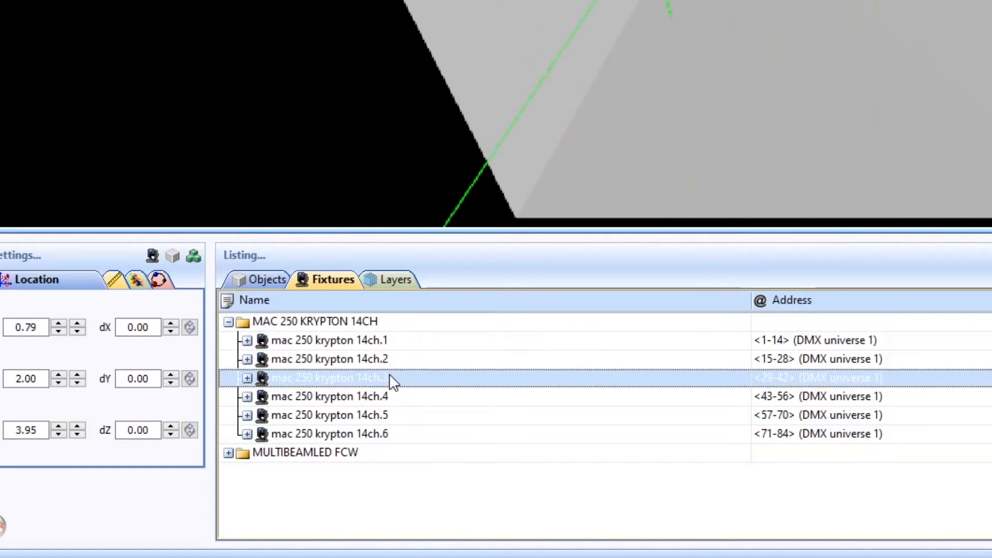
pyautogui.click(395, 397)
# Step: Multi-select separate mac 250 krypton fixtures in the listing, and select the whole range from fixture 1 to 6
pyautogui.click(384, 341)
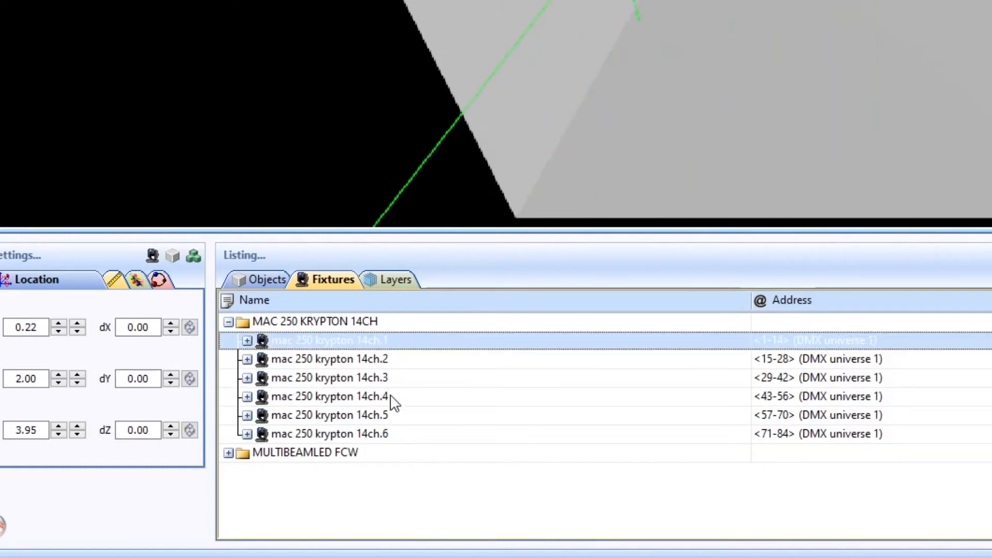
pyautogui.keyDown('ctrl'); pyautogui.click(420, 435); pyautogui.keyUp('ctrl')
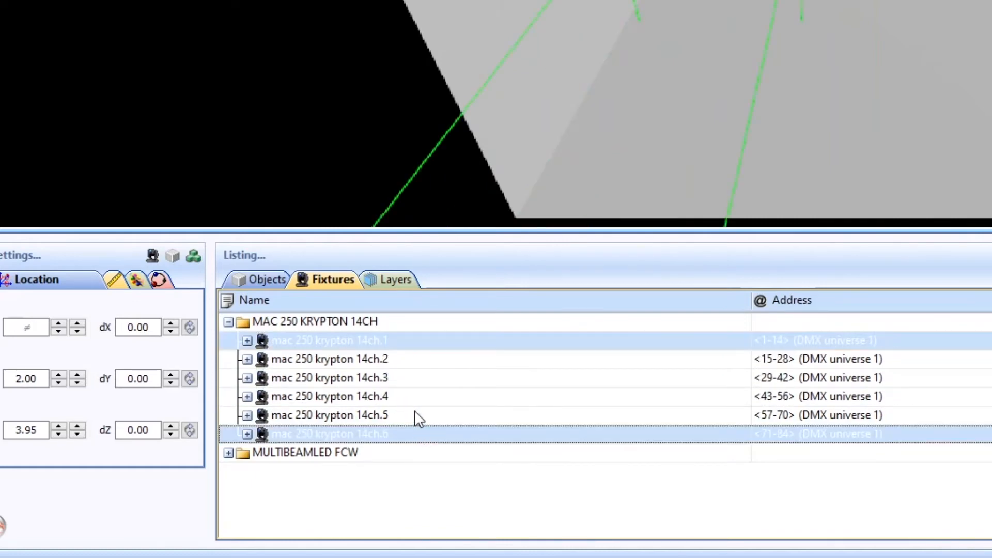
pyautogui.keyDown('ctrl'); pyautogui.click(414, 379); pyautogui.keyUp('ctrl')
pyautogui.keyDown('ctrl'); pyautogui.click(413, 359); pyautogui.keyUp('ctrl')
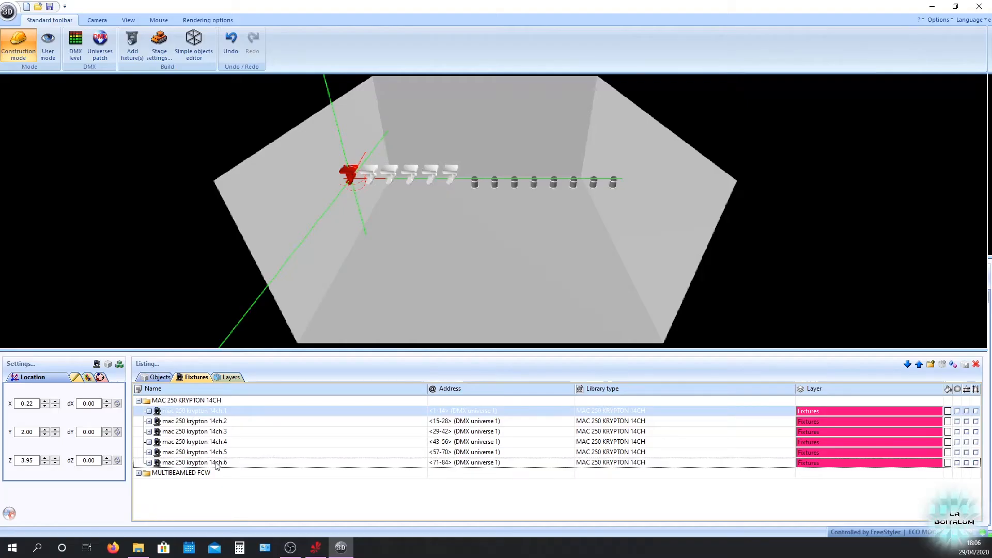
pyautogui.keyDown('shift'); pyautogui.click(368, 438); pyautogui.keyUp('shift')
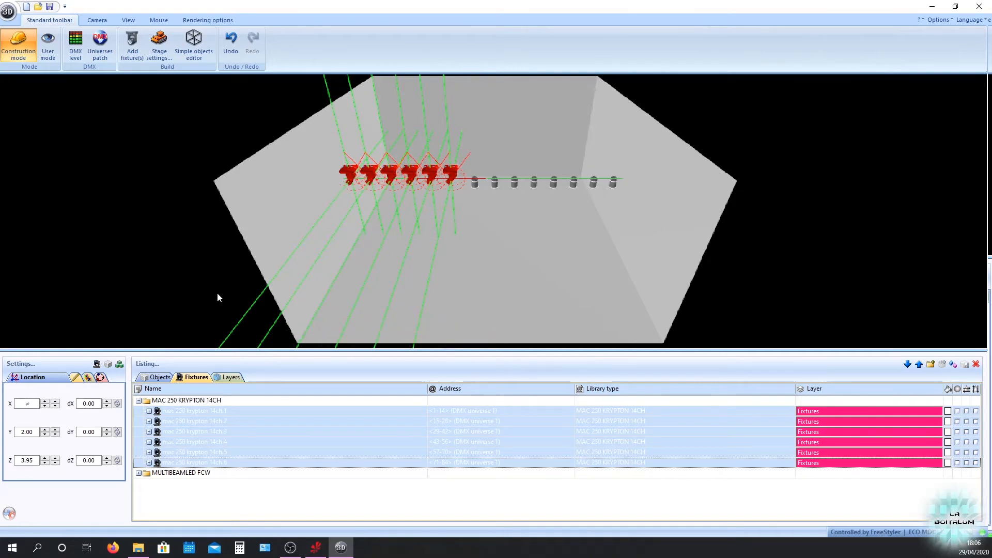
# Step: Check the X location of each mac 250 krypton fixture, going from fixture 1 through fixture 6
pyautogui.click(199, 413)
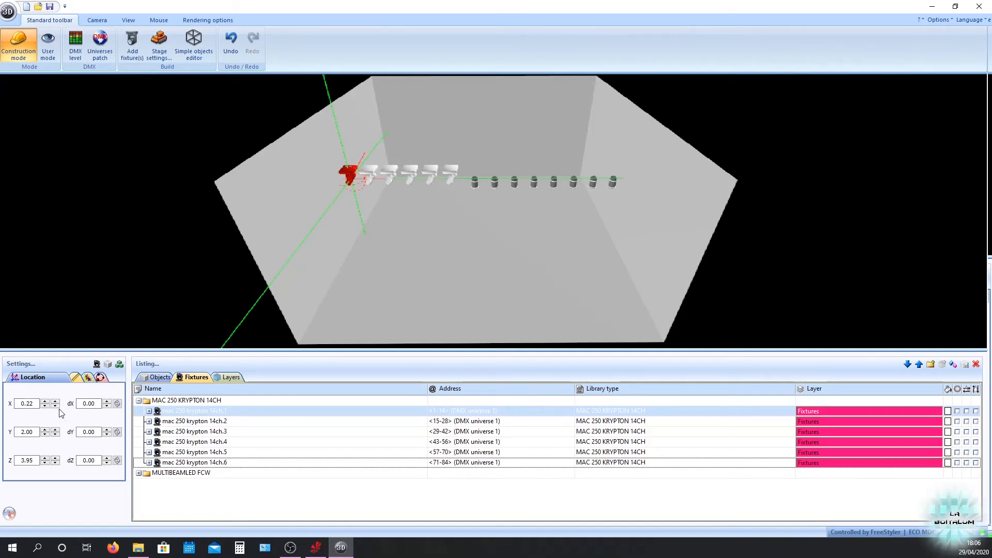
pyautogui.click(27, 403)
pyautogui.click(170, 422)
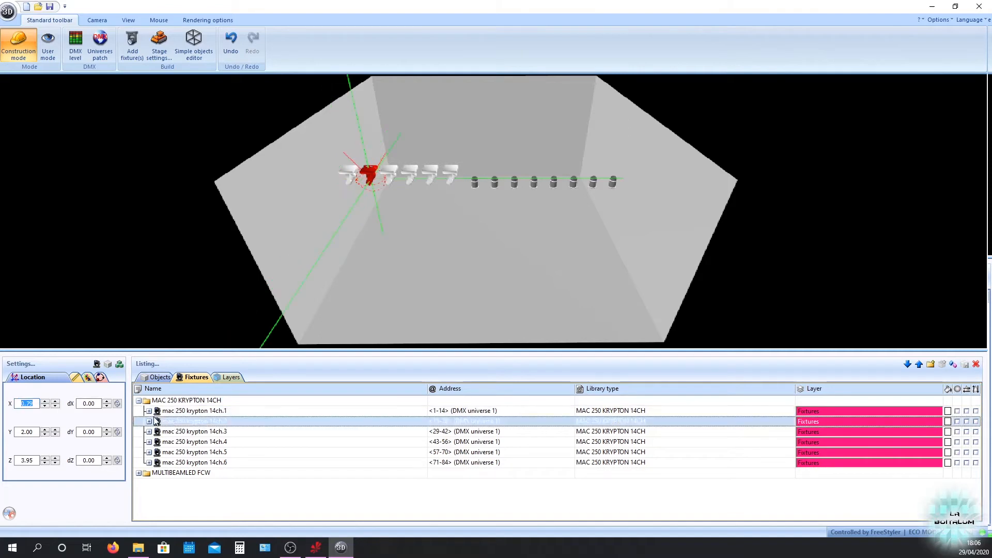
pyautogui.click(37, 403)
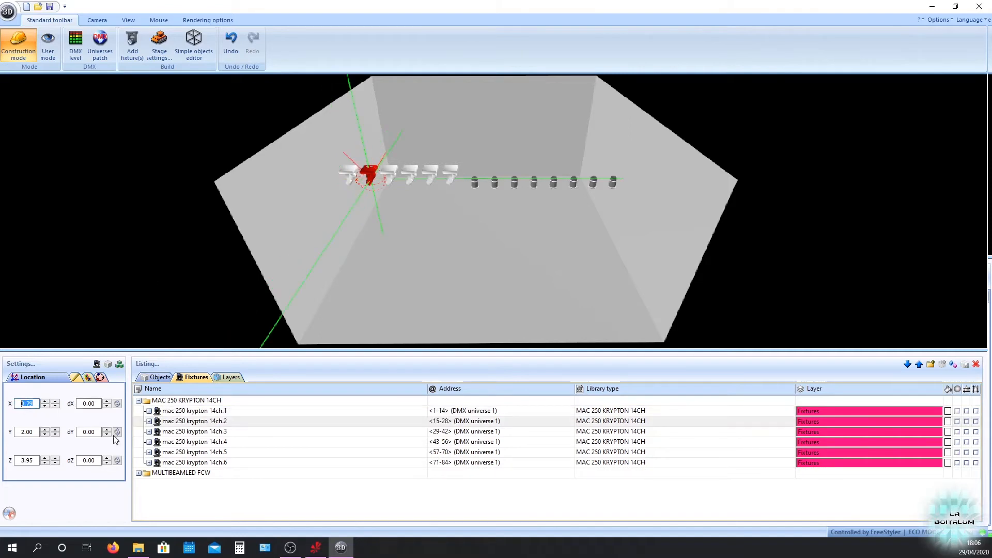
pyautogui.click(170, 433)
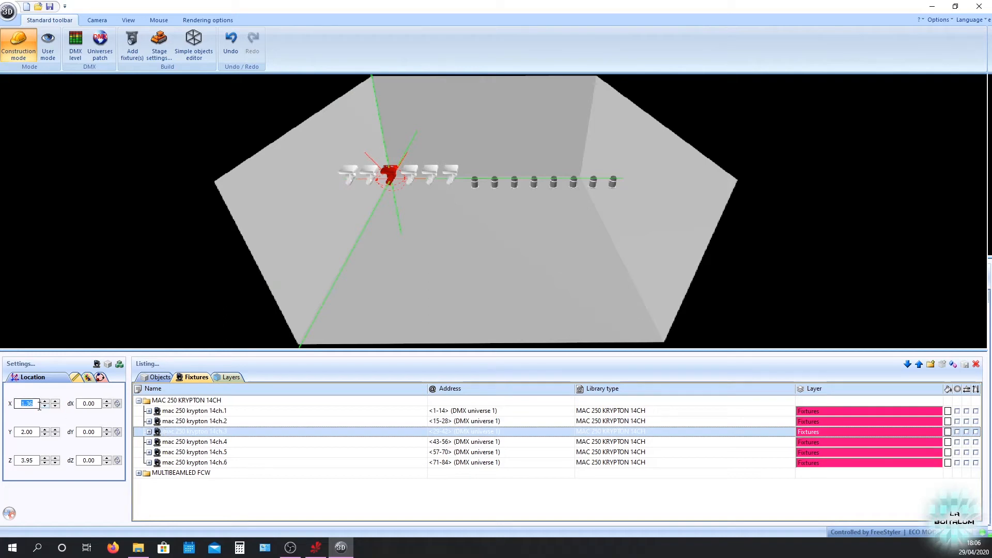
pyautogui.click(193, 446)
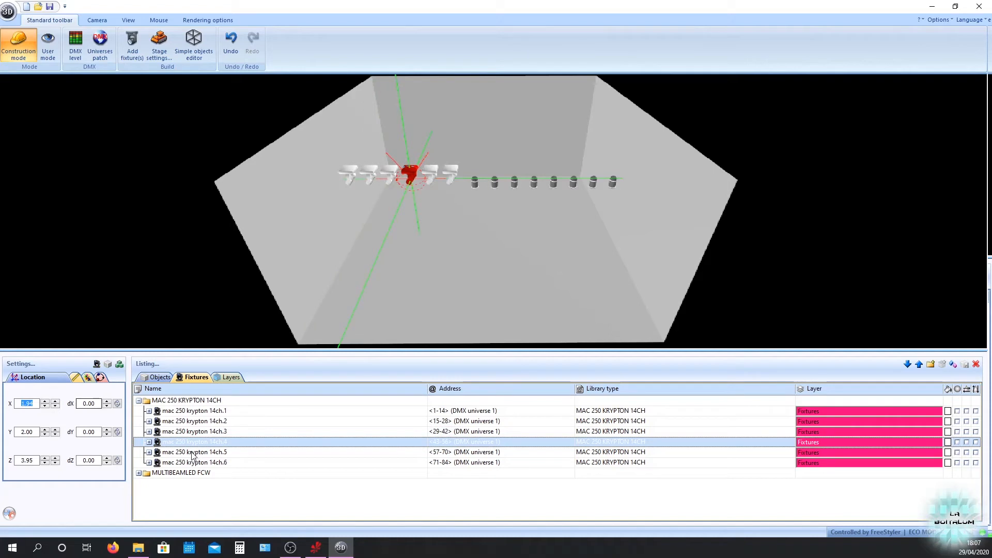
pyautogui.click(195, 454)
pyautogui.click(198, 464)
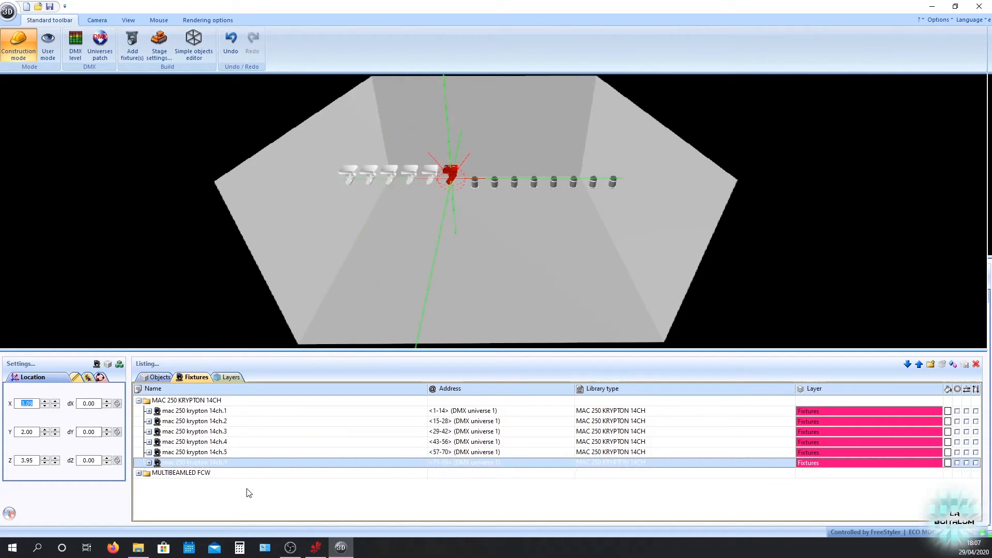
# Step: Select the whole MAC 250 KRYPTON 14CH group and raise its Y location to 3.00
pyautogui.click(32, 432)
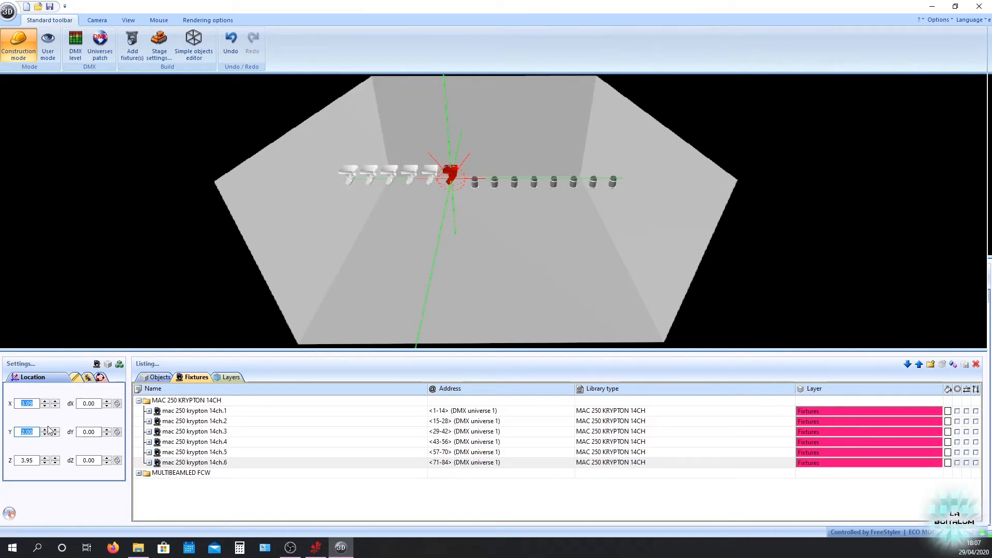
pyautogui.click(226, 402)
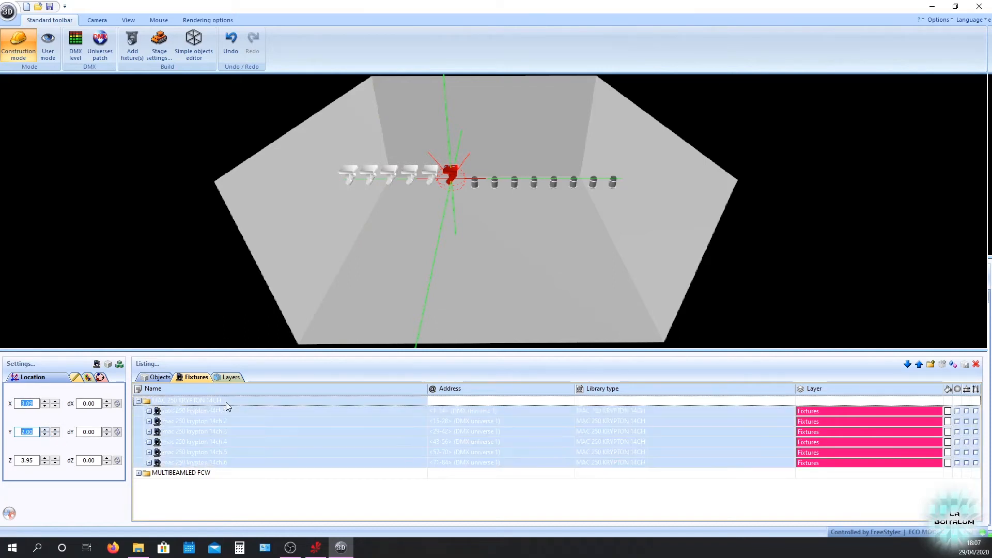
pyautogui.click(45, 430)
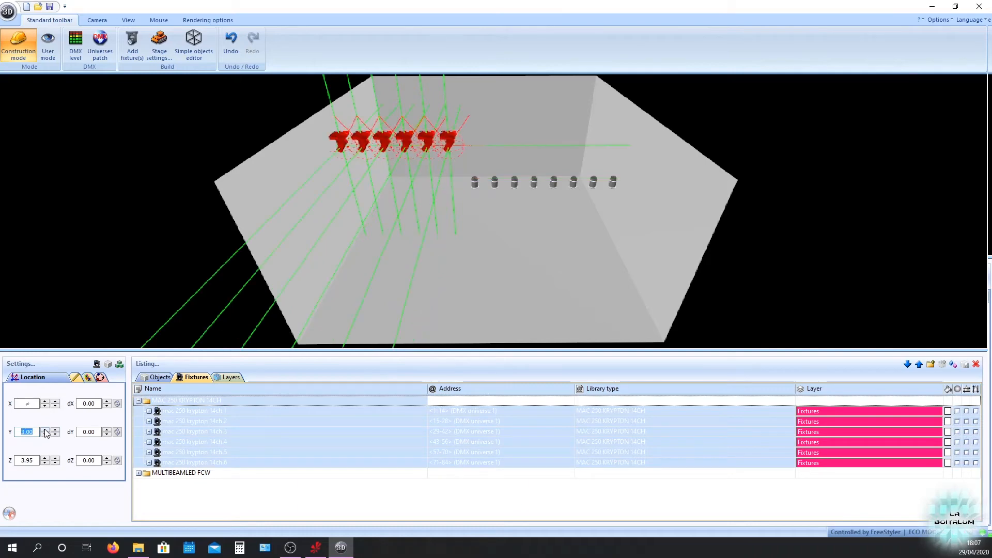
# Step: Set the Z location of all six mac 250 krypton fixtures to 0
pyautogui.moveTo(444, 301); pyautogui.dragTo(439, 261)
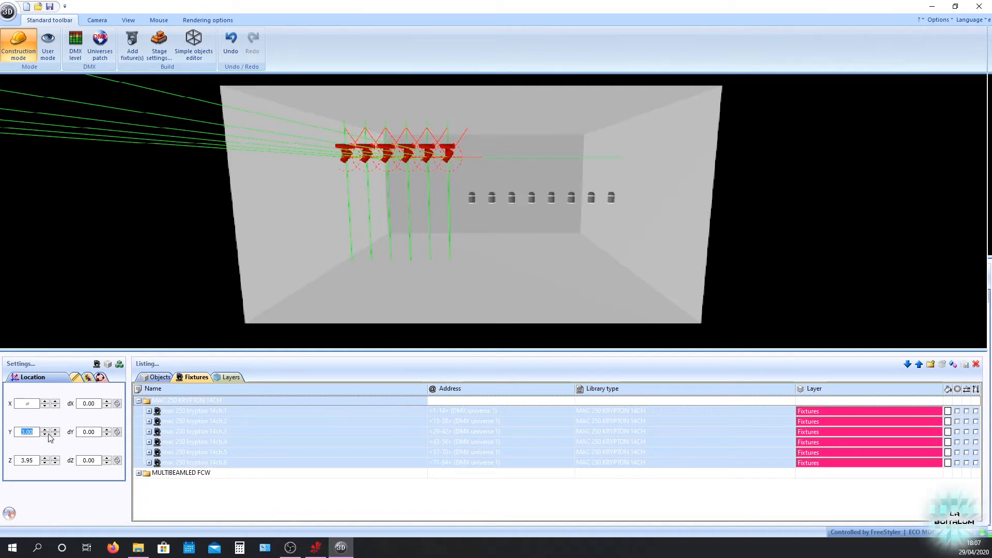
pyautogui.click(35, 433)
pyautogui.click(38, 460)
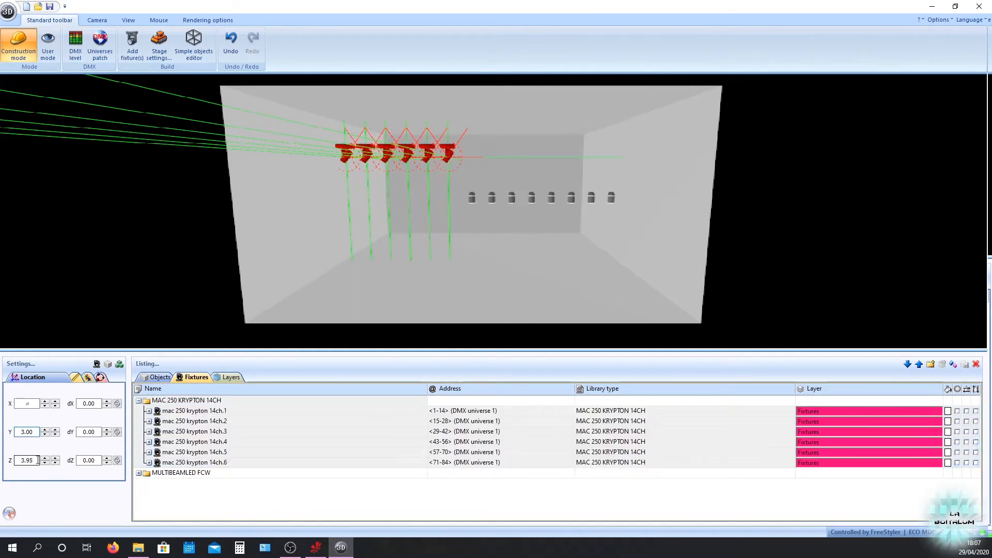
pyautogui.doubleClick(32, 460)
pyautogui.moveTo(453, 301); pyautogui.dragTo(340, 277)
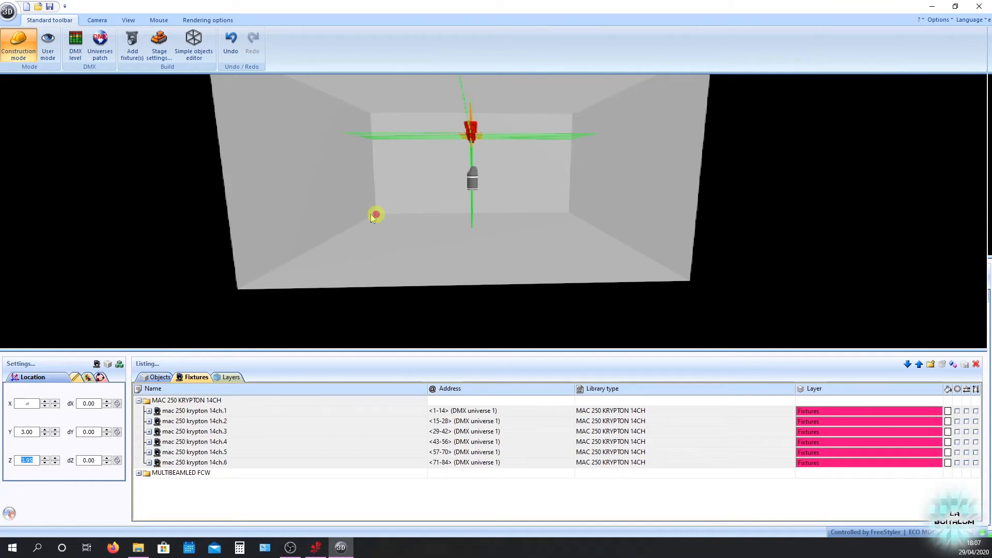
pyautogui.moveTo(345, 228); pyautogui.dragTo(525, 231)
pyautogui.moveTo(334, 258)
pyautogui.mouseDown()
pyautogui.moveTo(358, 267)
pyautogui.moveTo(335, 251)
pyautogui.mouseUp()
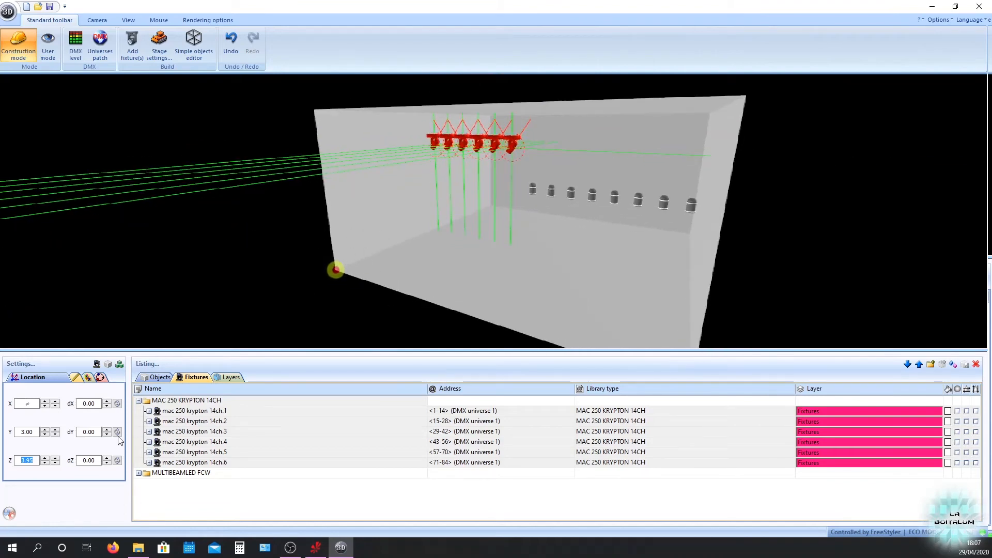
pyautogui.write('0')
pyautogui.press('Return')
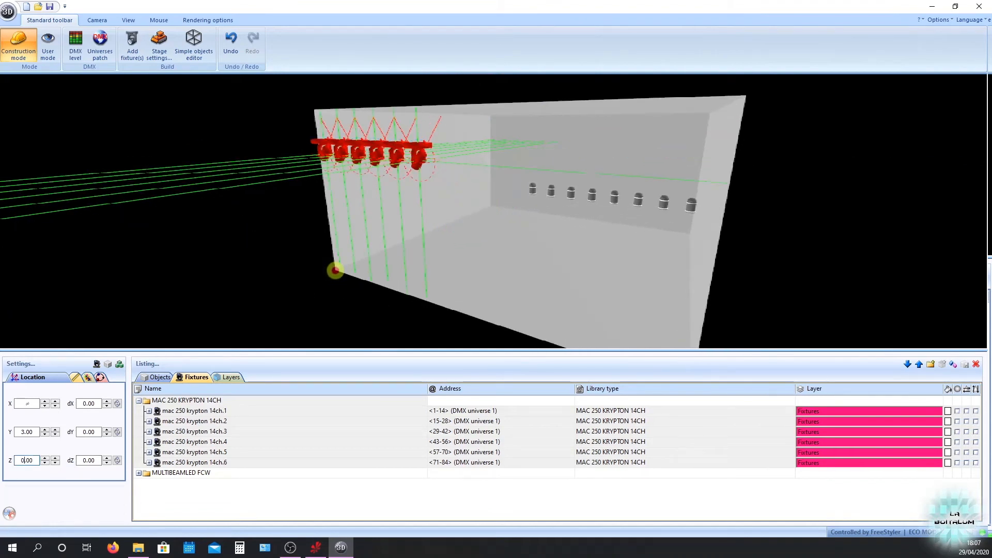
# Step: Set the Z location of the six mac 250 krypton fixtures to 6 and increase it stepwise to 7.25
pyautogui.moveTo(591, 311); pyautogui.dragTo(474, 301)
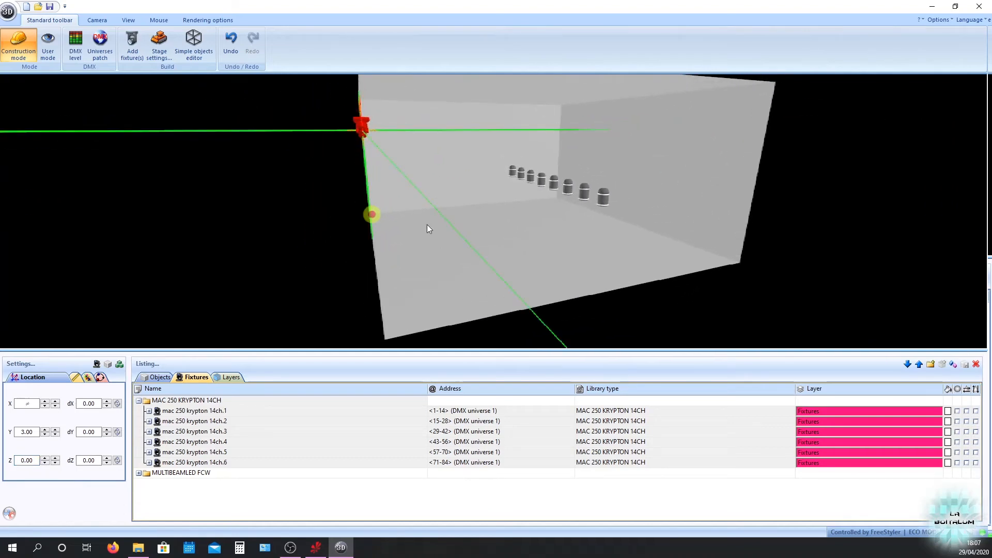
pyautogui.doubleClick(22, 460)
pyautogui.write('6')
pyautogui.moveTo(386, 315); pyautogui.dragTo(311, 303)
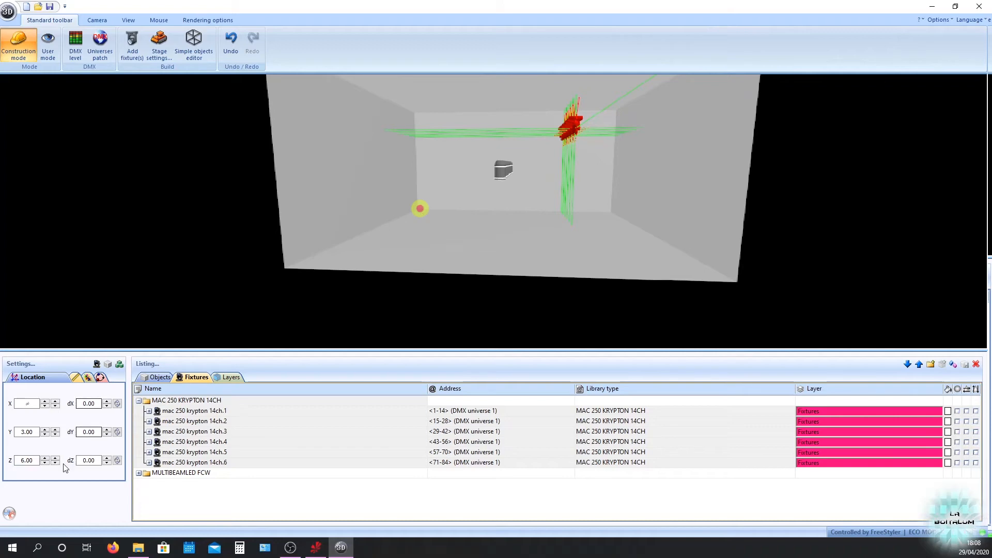
pyautogui.click(44, 459)
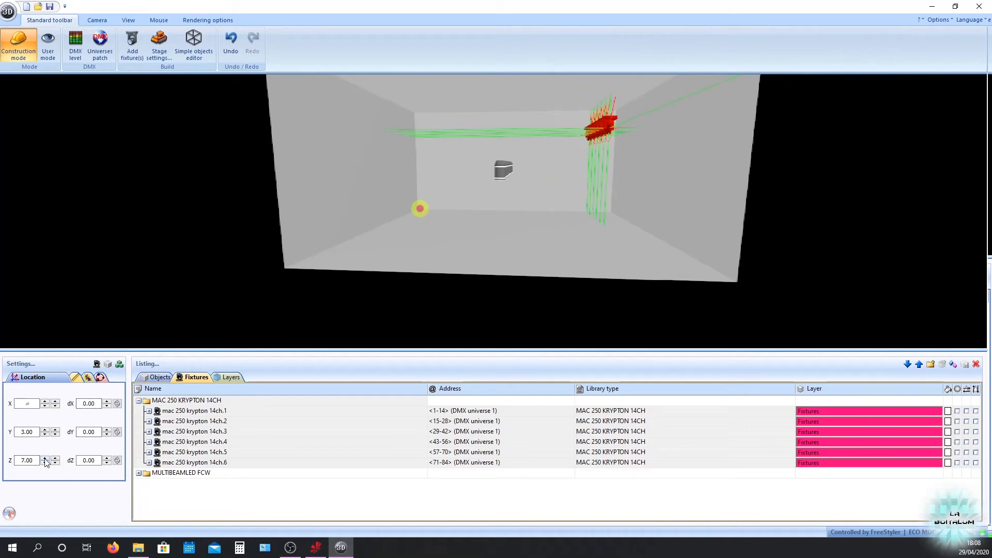
pyautogui.click(56, 458)
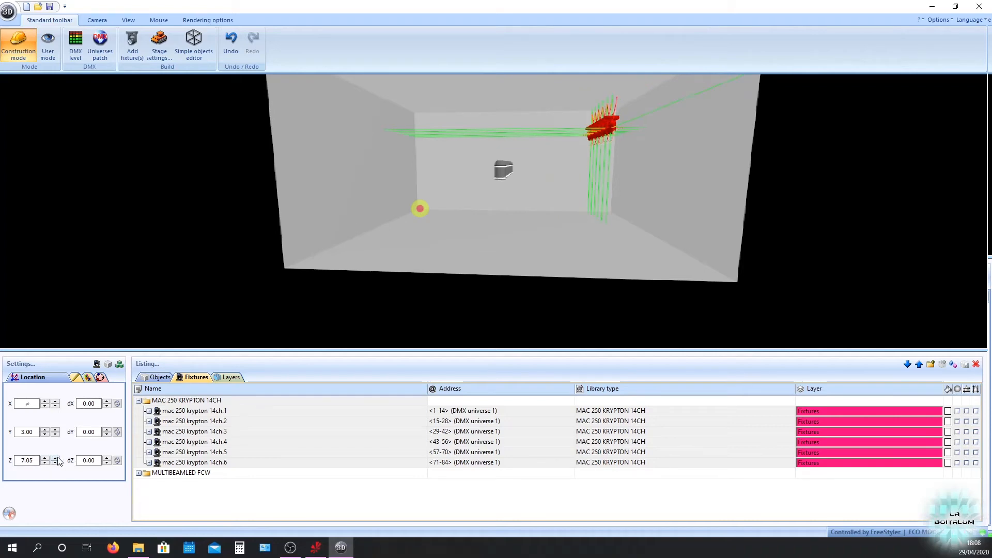
pyautogui.click(55, 463)
# Step: Set the X location of mac 250 krypton fixture 1 to 2 and of fixture 2 to 3
pyautogui.moveTo(384, 239)
pyautogui.mouseDown(button='middle')
pyautogui.moveTo(653, 239)
pyautogui.moveTo(536, 206)
pyautogui.moveTo(483, 212)
pyautogui.mouseUp(button='middle')
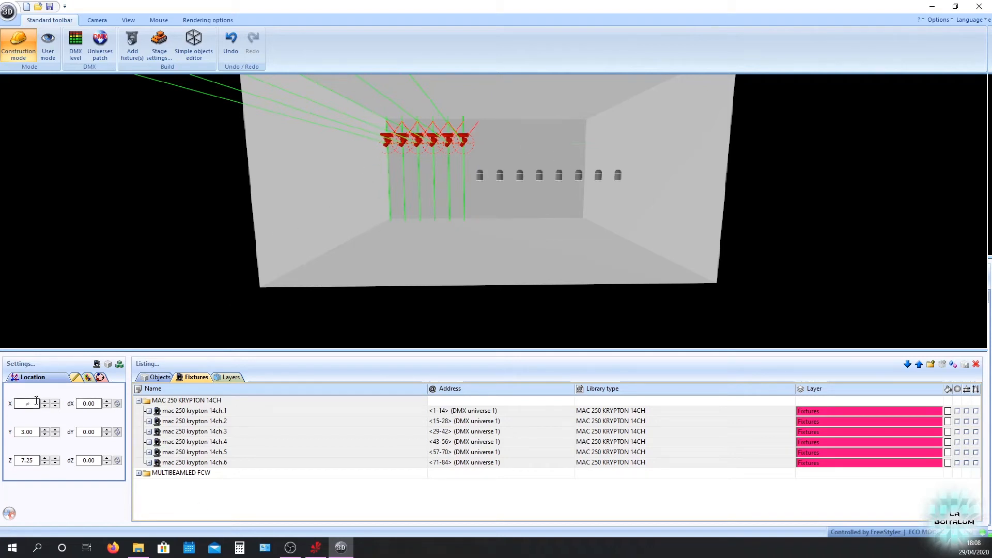
pyautogui.click(217, 414)
pyautogui.doubleClick(30, 403)
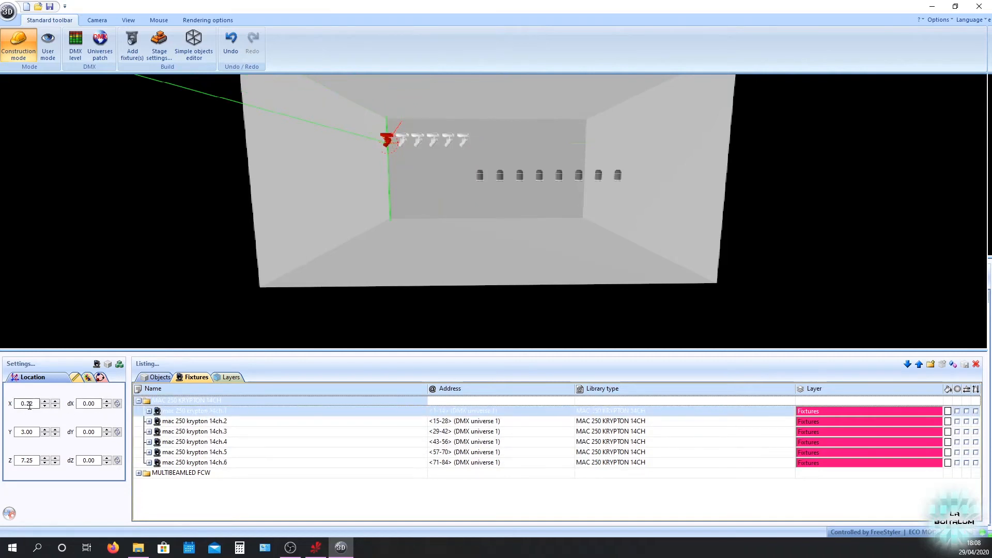
pyautogui.write('2')
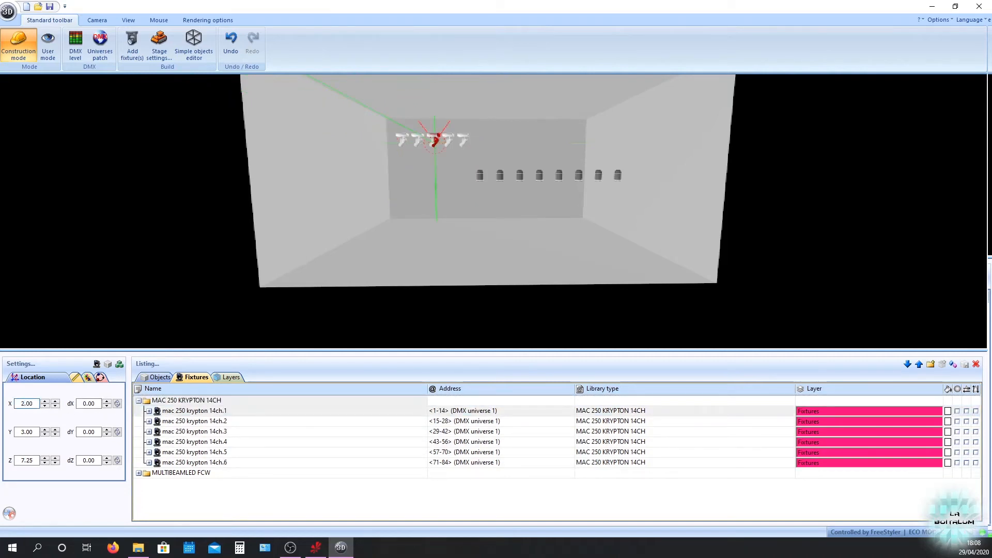
pyautogui.click(195, 421)
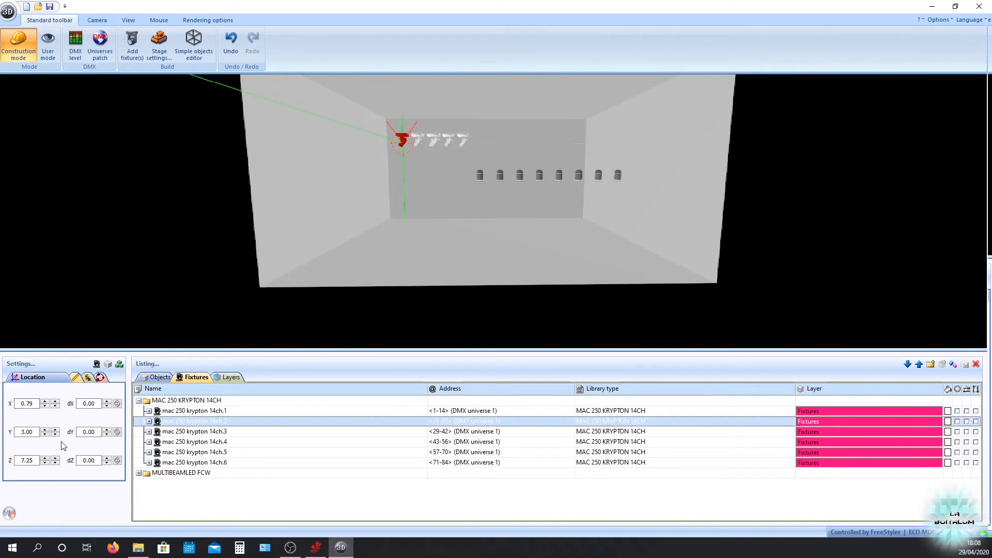
pyautogui.doubleClick(34, 432)
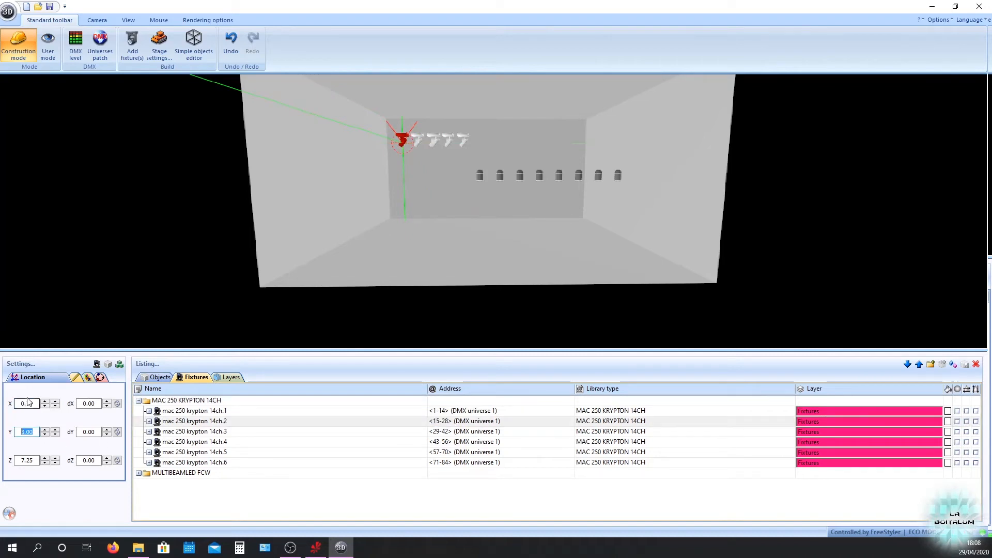
pyautogui.moveTo(36, 404); pyautogui.dragTo(21, 404)
pyautogui.write('3')
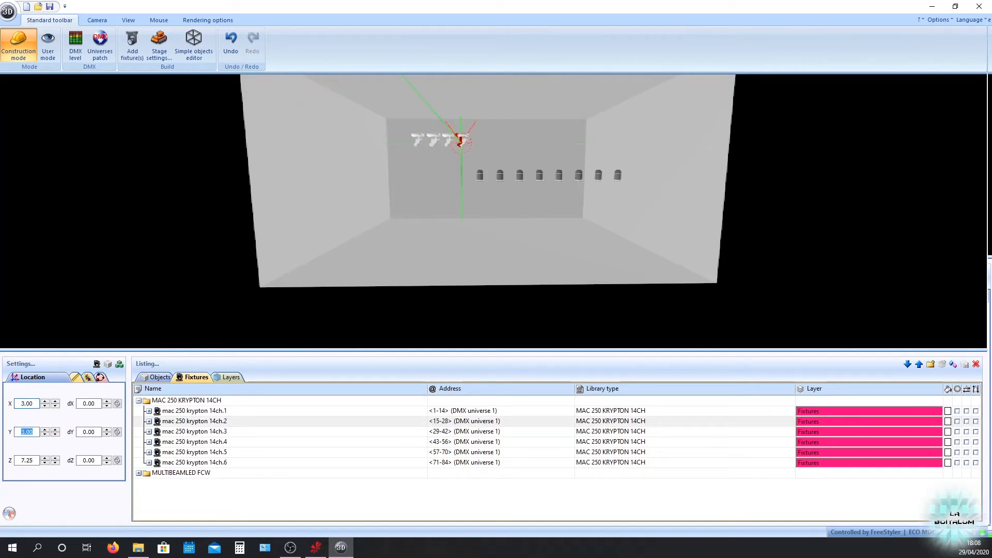
# Step: Set the X location of mac 250 krypton fixture 3 to 4 and of fixture 4 to 5
pyautogui.click(173, 433)
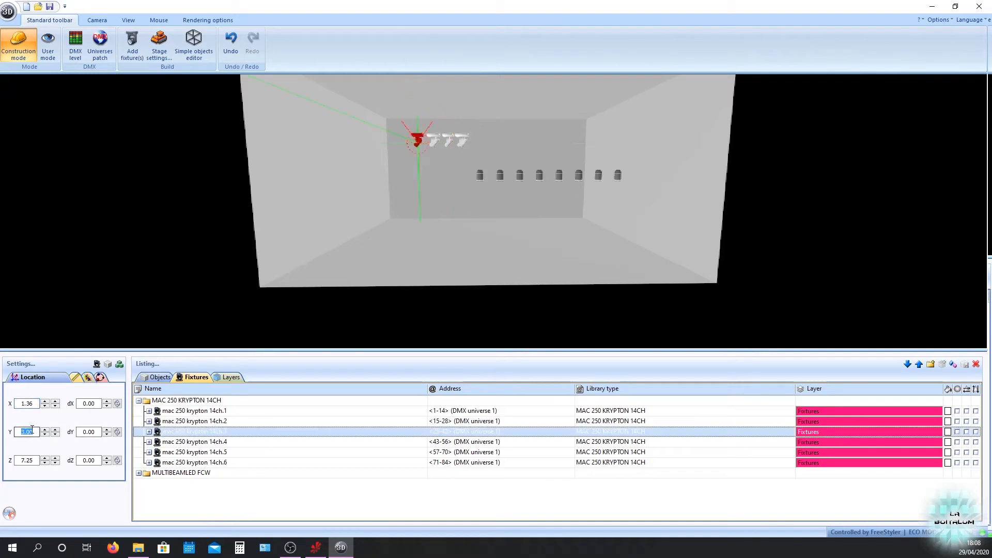
pyautogui.doubleClick(34, 404)
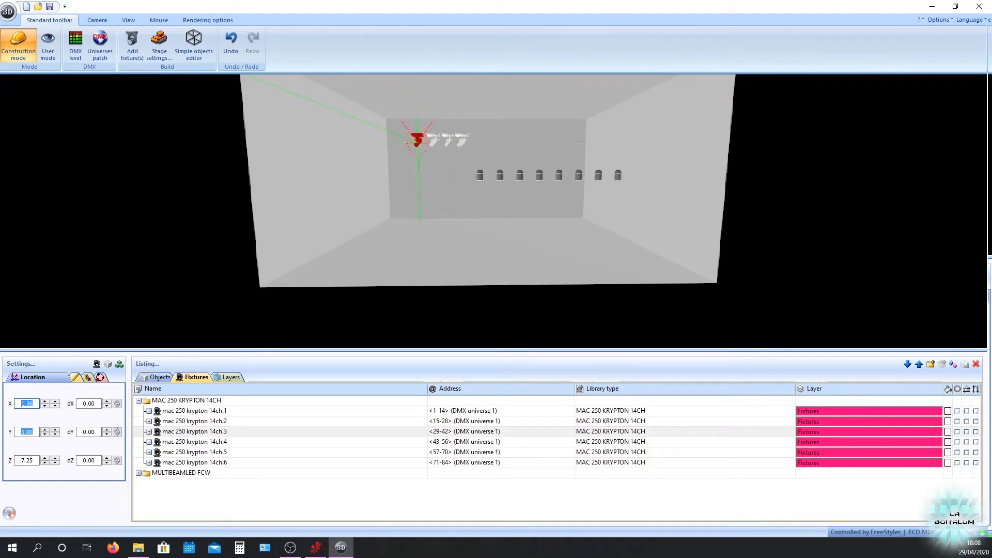
pyautogui.write('4')
pyautogui.click(225, 444)
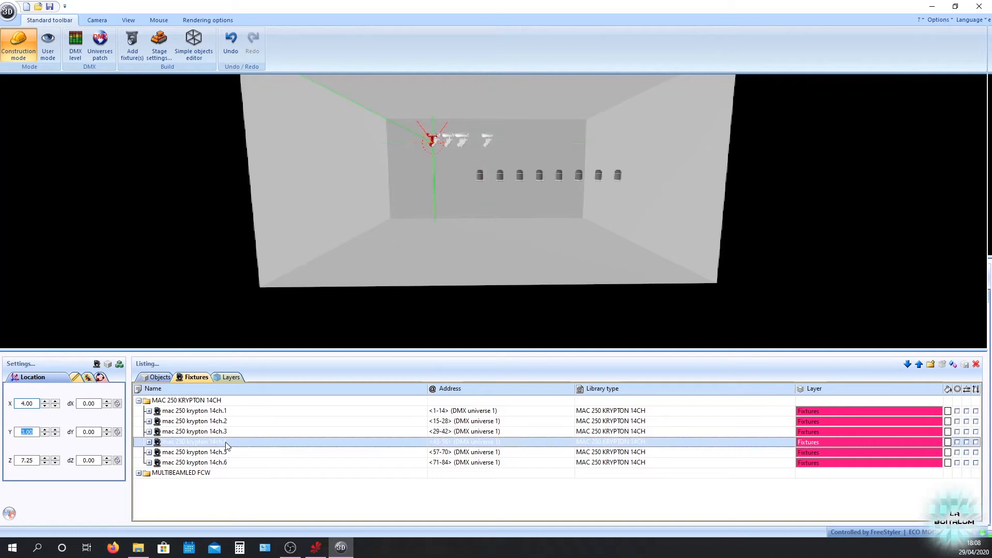
pyautogui.doubleClick(34, 404)
pyautogui.write('5')
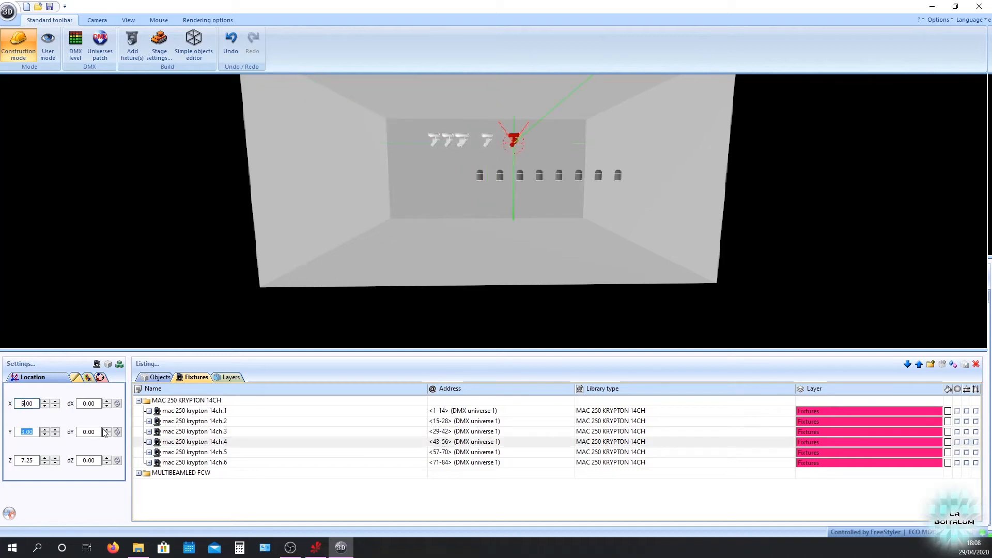
# Step: Set the X location of mac 250 krypton fixture 5 to 6 and of fixture 6 to 7
pyautogui.click(253, 453)
pyautogui.doubleClick(34, 404)
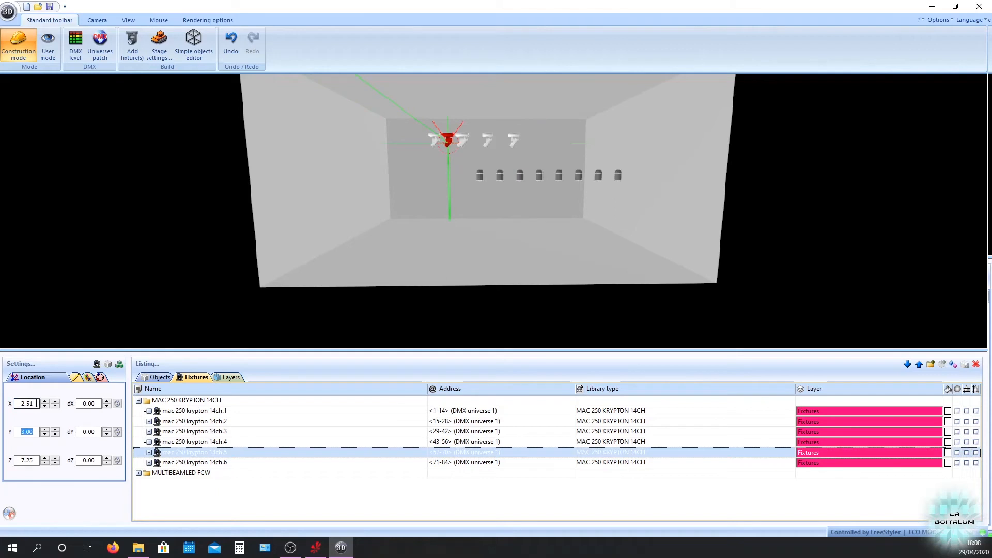
pyautogui.write('6')
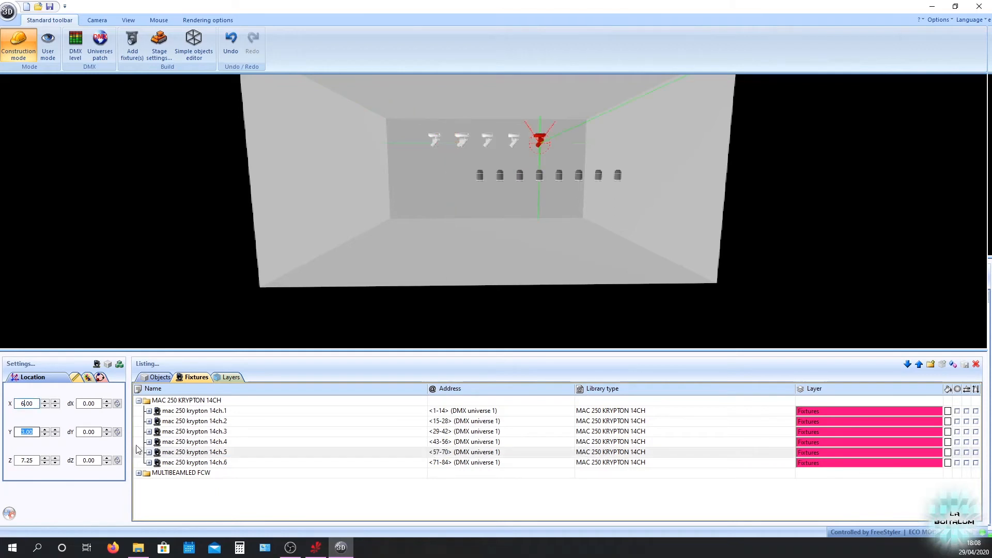
pyautogui.click(246, 463)
pyautogui.doubleClick(34, 403)
pyautogui.write('7')
# Step: Try an X location of -1.5 for all six mac 250 krypton fixtures together, and undo the change
pyautogui.moveTo(430, 317); pyautogui.dragTo(421, 321, button='middle')
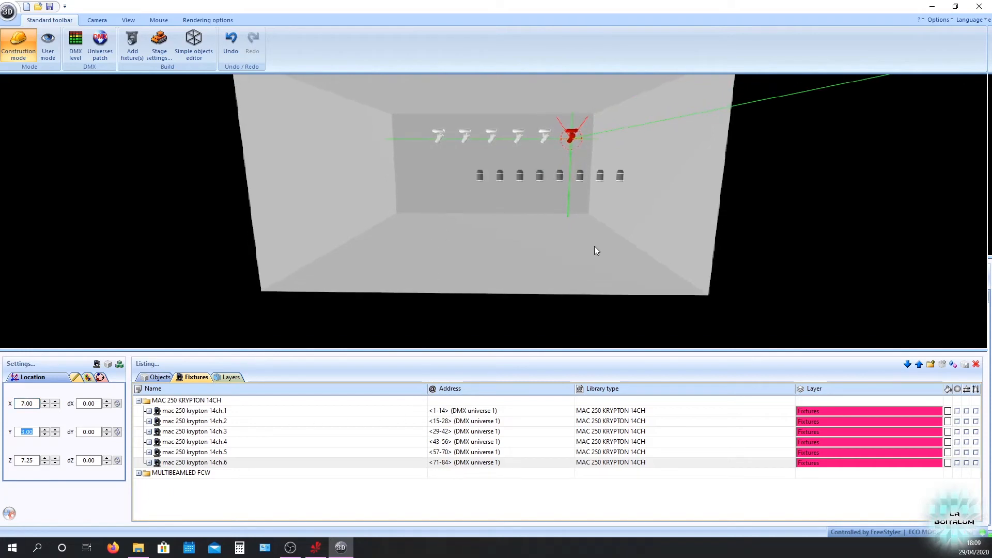
pyautogui.scroll(2, 584, 240)
pyautogui.moveTo(555, 248); pyautogui.dragTo(475, 251, button='middle')
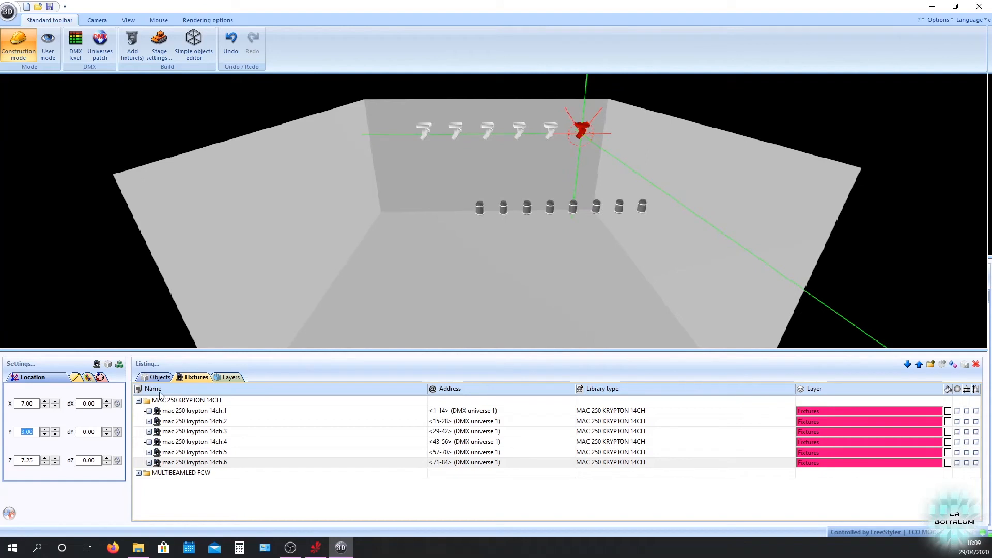
pyautogui.keyDown('shift'); pyautogui.click(170, 412); pyautogui.keyUp('shift')
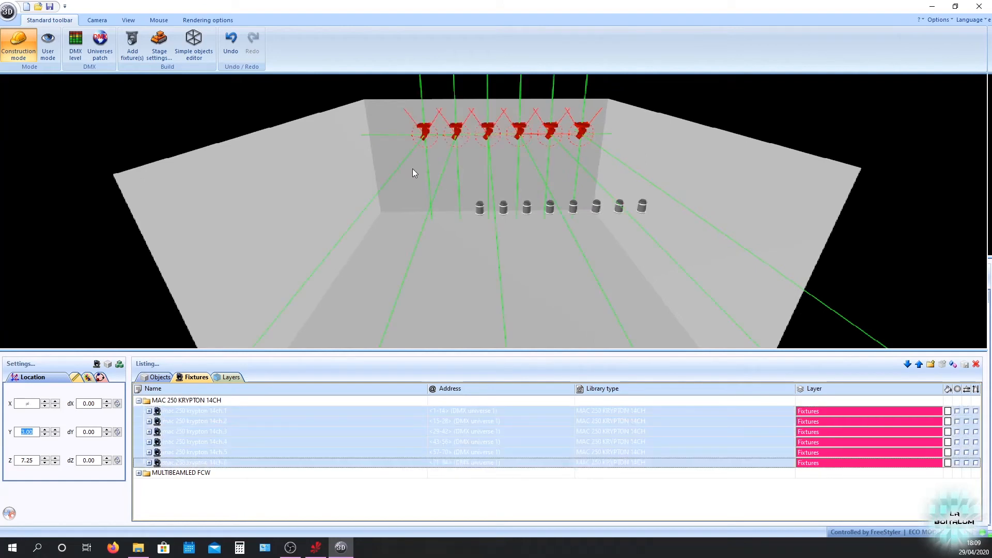
pyautogui.click(27, 403)
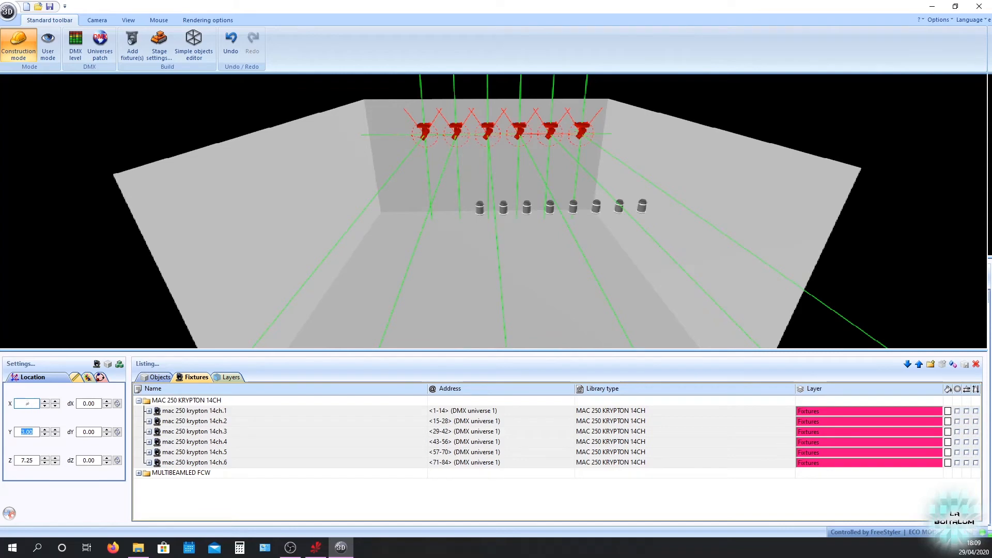
pyautogui.write('-1')
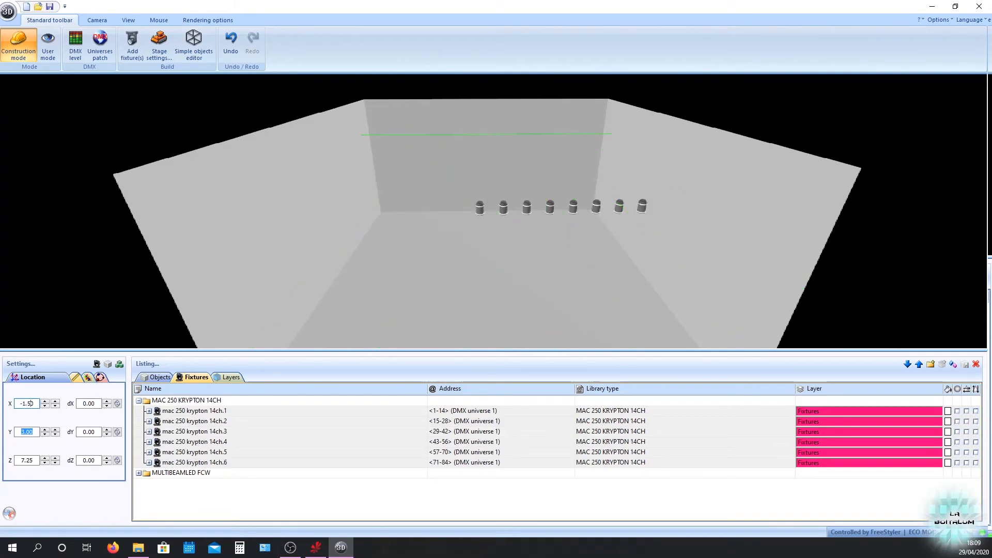
pyautogui.write('.5')
pyautogui.click(356, 515)
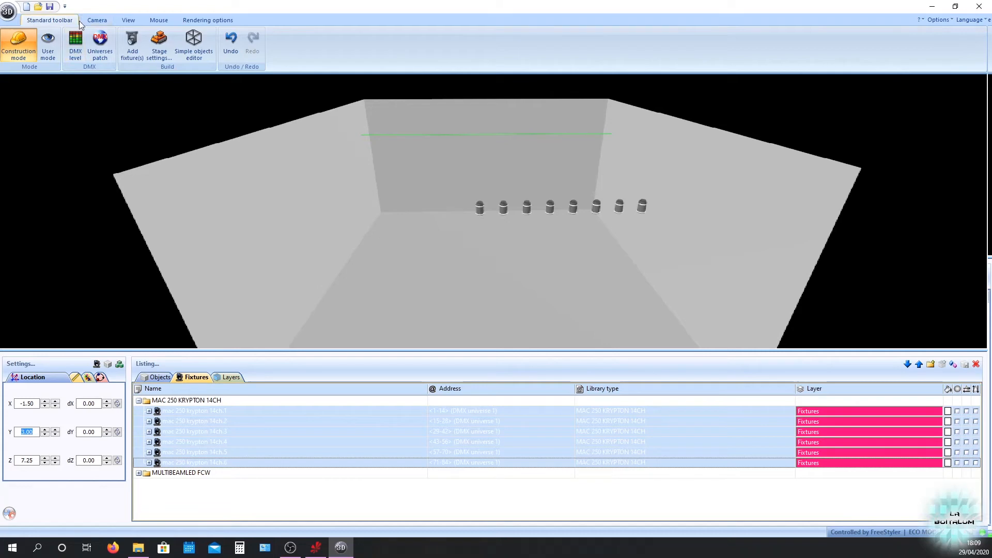
pyautogui.click(231, 48)
pyautogui.click(232, 52)
pyautogui.click(232, 52)
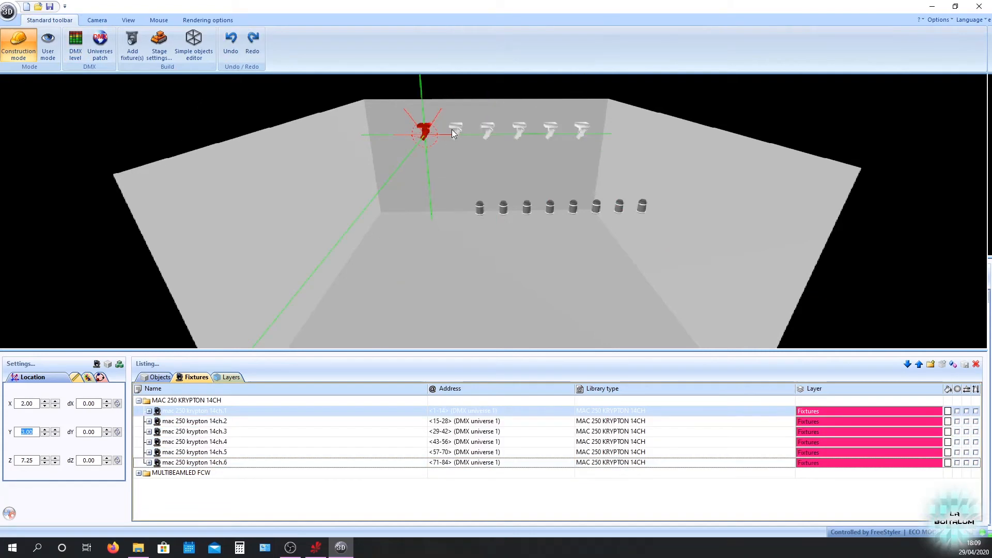
# Step: Select all six mac 250 krypton fixtures in the 3D view and move them together slightly toward the left wall to centre the row
pyautogui.keyDown('ctrl'); pyautogui.click(460, 126); pyautogui.keyUp('ctrl')
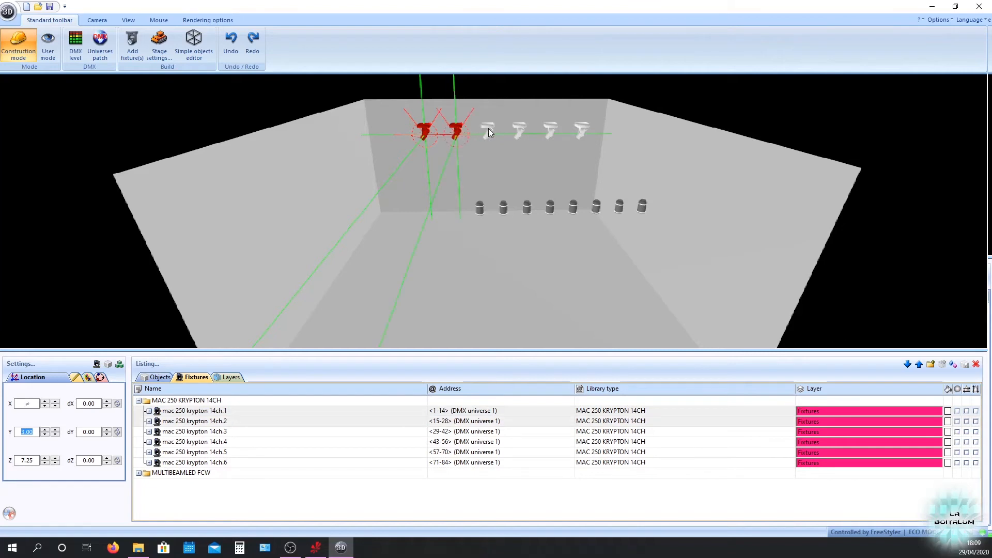
pyautogui.keyDown('ctrl'); pyautogui.click(489, 126); pyautogui.keyUp('ctrl')
pyautogui.keyDown('ctrl'); pyautogui.click(519, 127); pyautogui.keyUp('ctrl')
pyautogui.keyDown('ctrl'); pyautogui.click(549, 126); pyautogui.keyUp('ctrl')
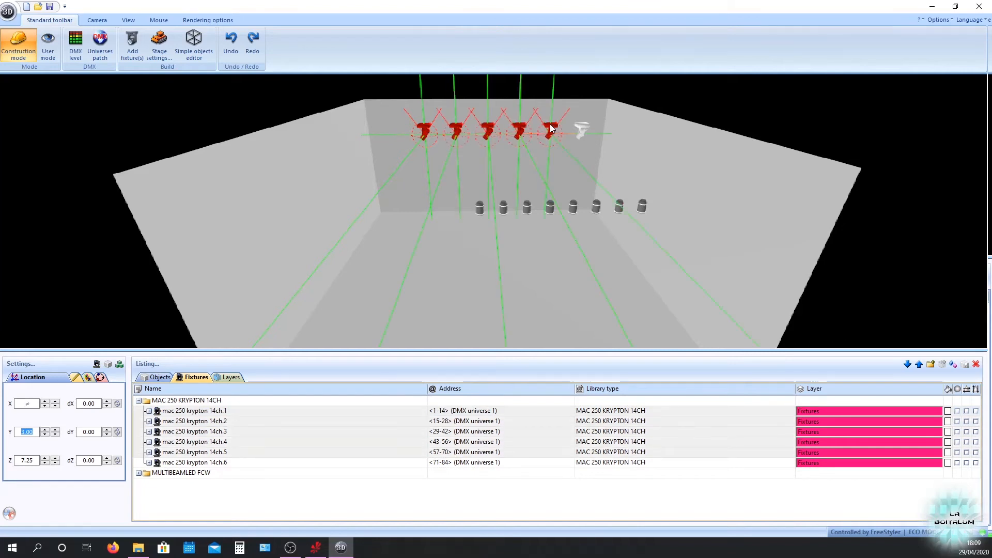
pyautogui.keyDown('ctrl'); pyautogui.click(583, 128); pyautogui.keyUp('ctrl')
pyautogui.moveTo(586, 129); pyautogui.dragTo(573, 124)
pyautogui.moveTo(507, 266)
pyautogui.mouseDown(button='middle')
pyautogui.moveTo(506, 274)
pyautogui.moveTo(500, 248)
pyautogui.mouseUp(button='middle')
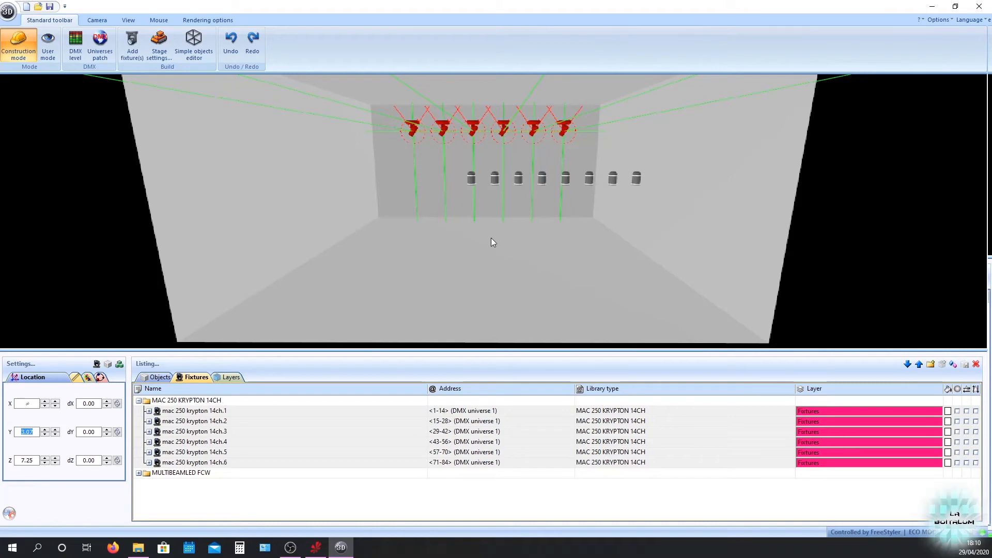
pyautogui.moveTo(511, 246); pyautogui.dragTo(508, 272)
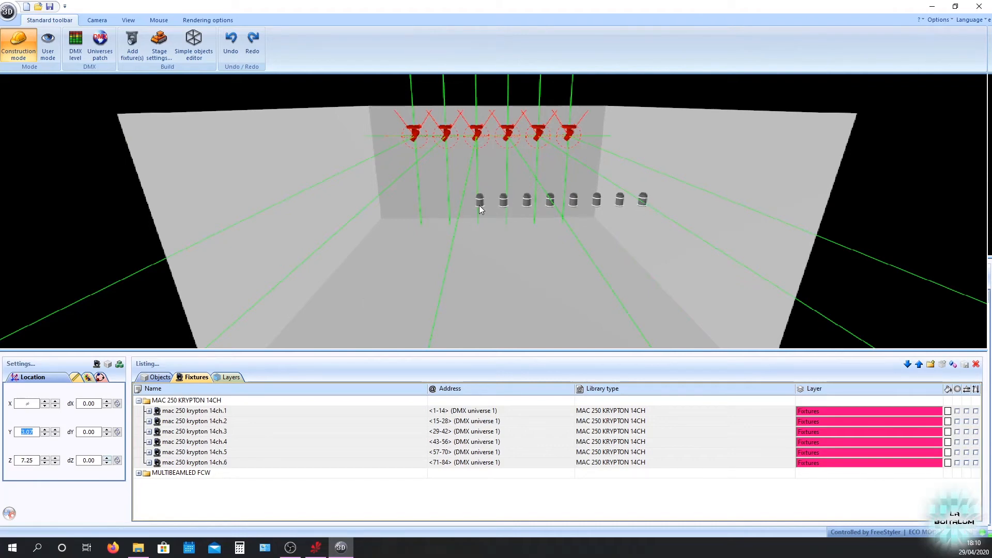
# Step: Set the Y location of all eight multibeamled fcw fixtures to 0.20 so they sit just above the floor
pyautogui.click(139, 401)
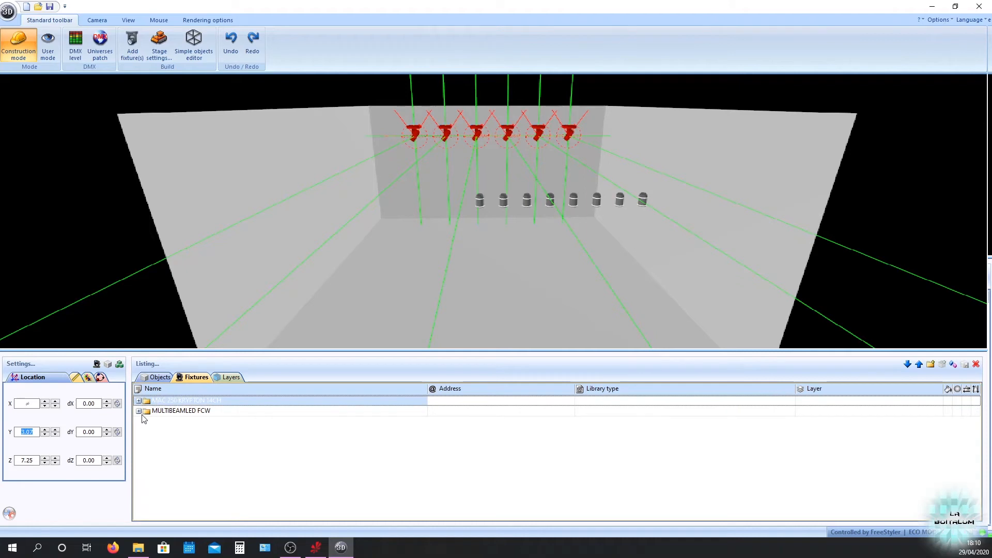
pyautogui.click(138, 411)
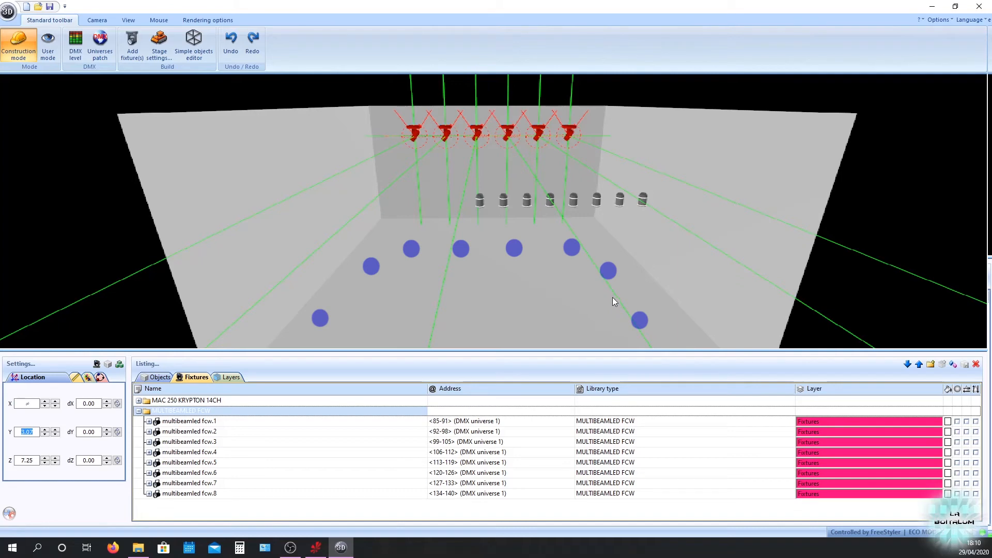
pyautogui.click(177, 423)
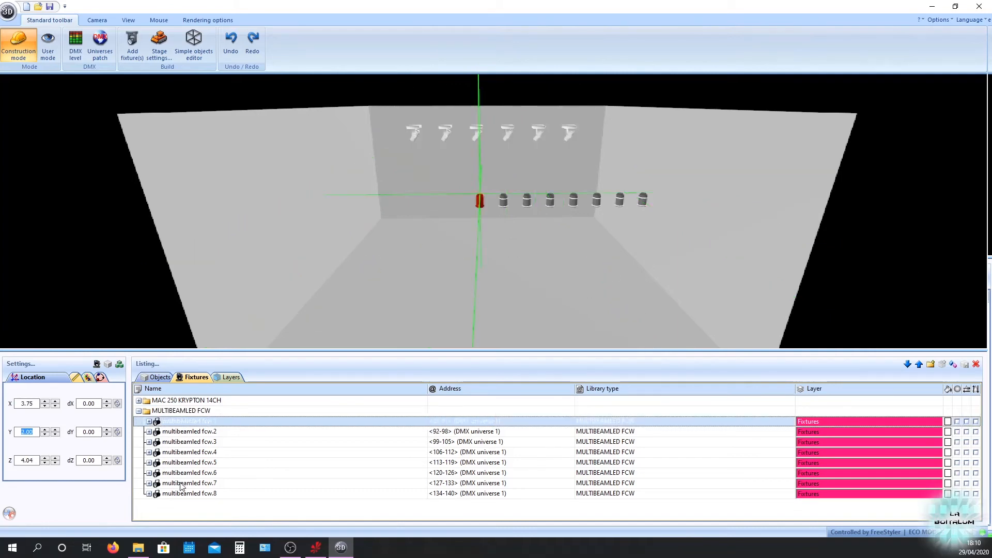
pyautogui.keyDown('shift'); pyautogui.click(216, 493); pyautogui.keyUp('shift')
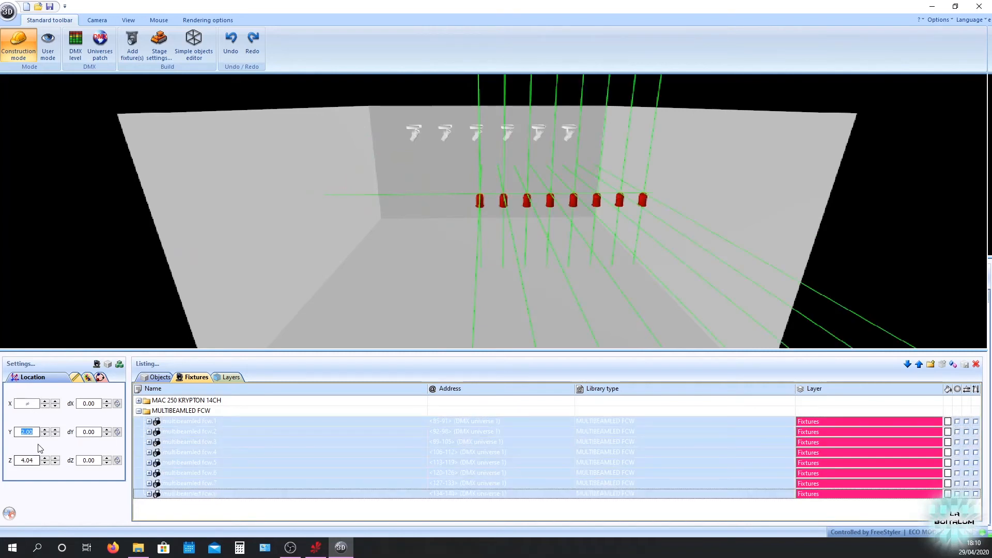
pyautogui.moveTo(36, 432); pyautogui.dragTo(21, 431)
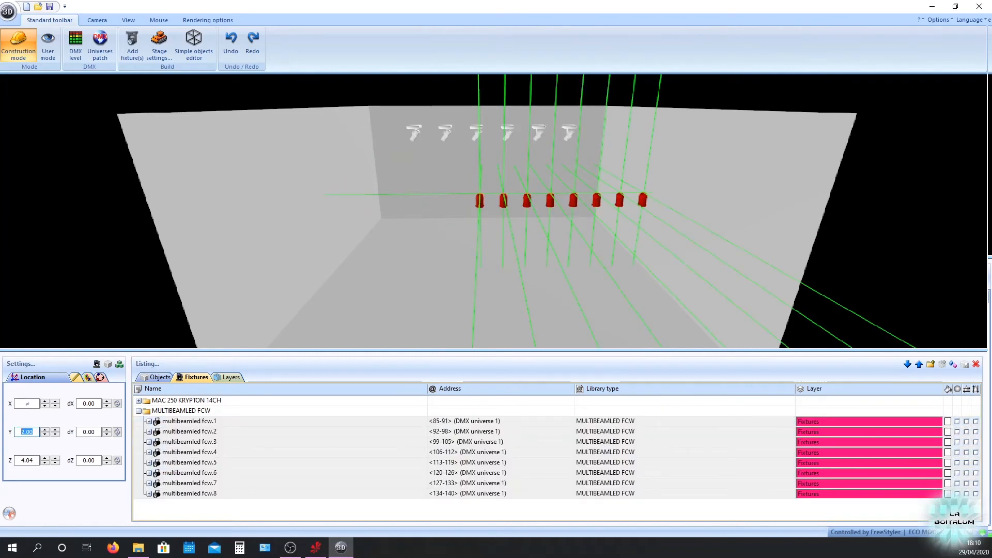
pyautogui.write('0.10')
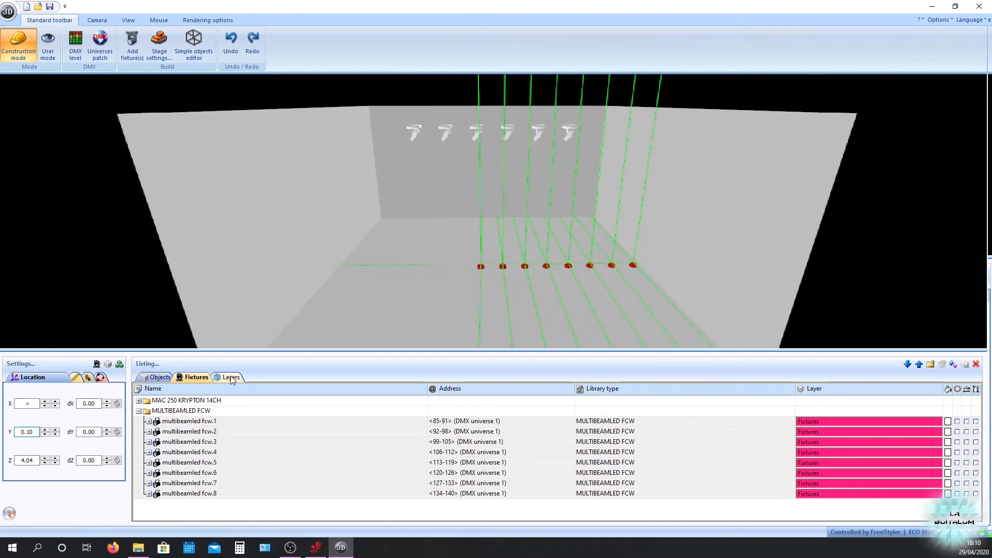
pyautogui.press('BackSpace')
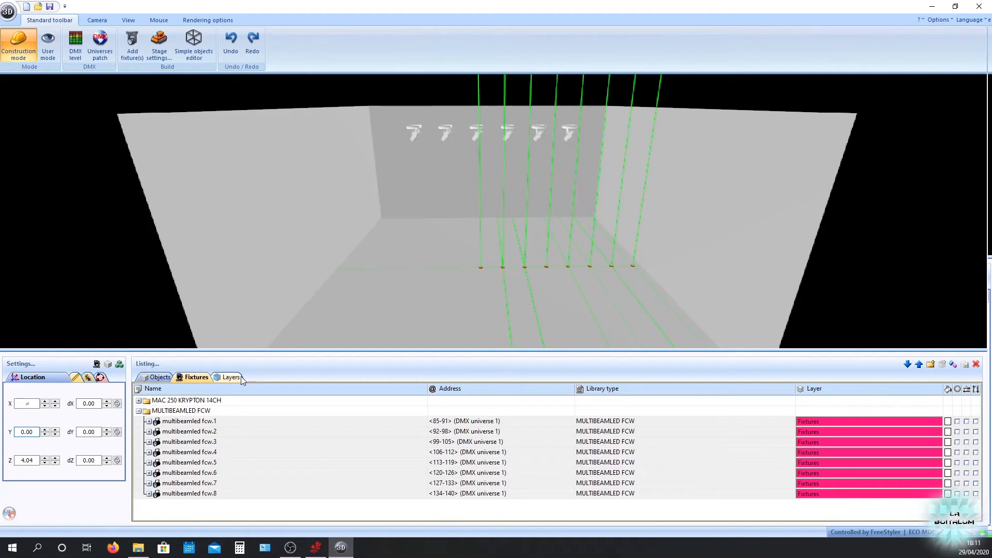
pyautogui.write('2')
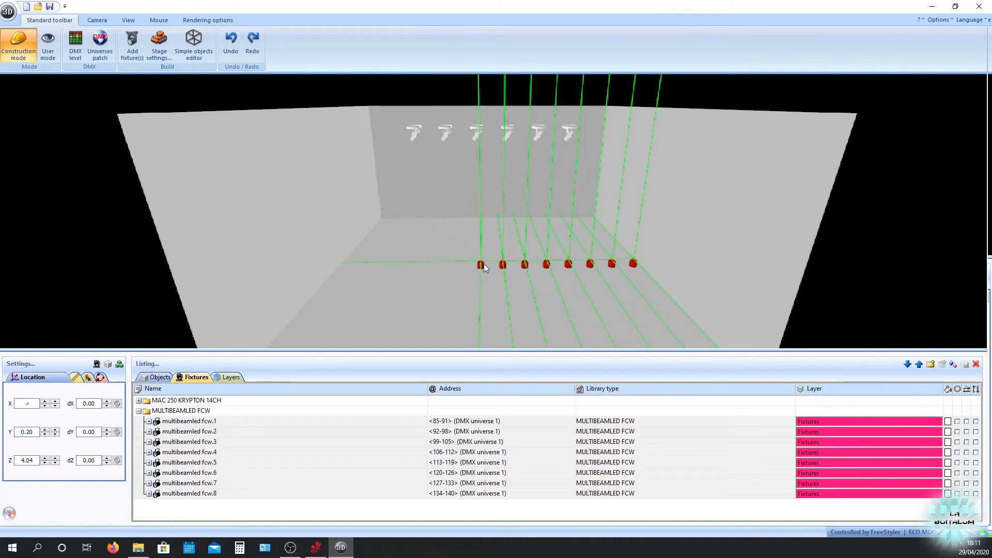
# Step: Set the X location of multibeamled fcw fixtures 1 and 2 to 1.5
pyautogui.click(447, 422)
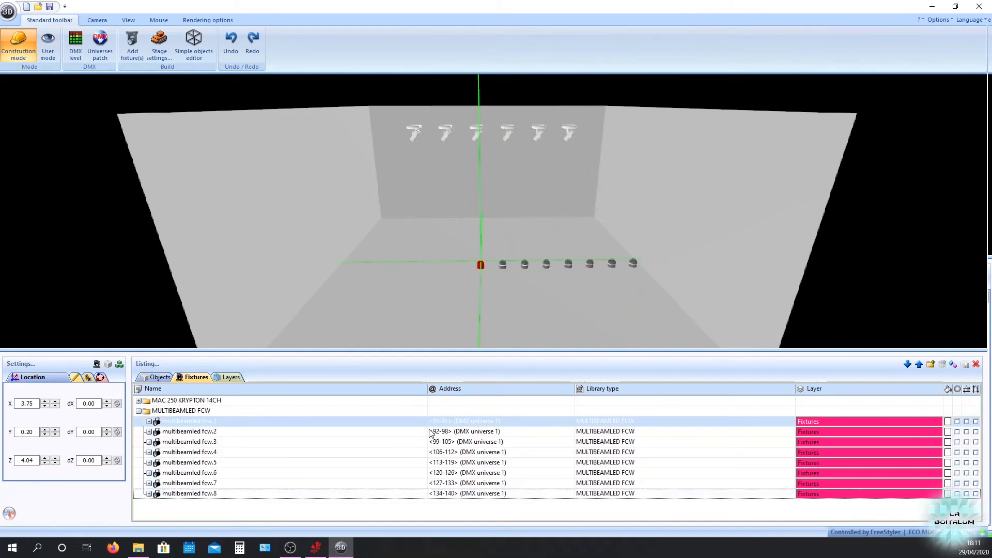
pyautogui.keyDown('ctrl'); pyautogui.click(423, 432); pyautogui.keyUp('ctrl')
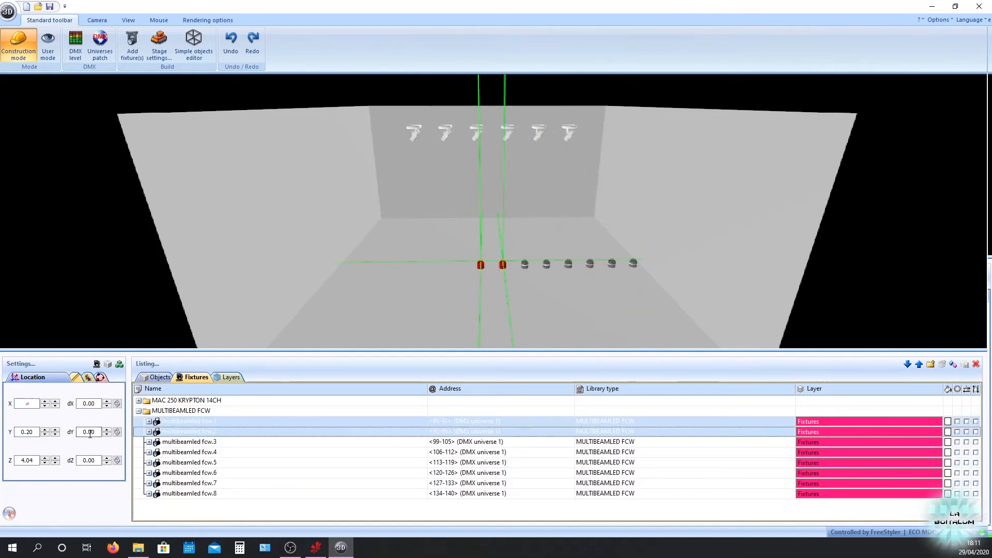
pyautogui.click(37, 403)
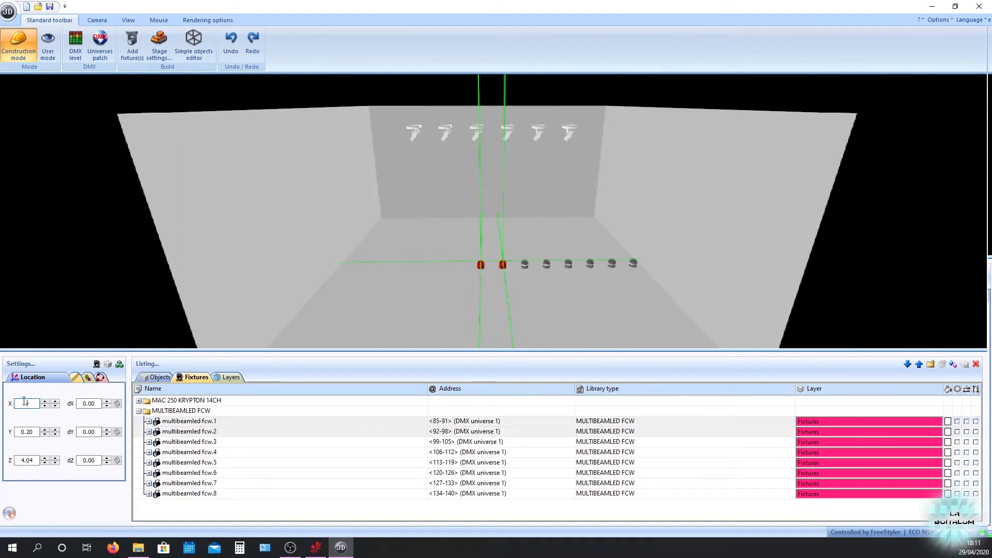
pyautogui.write('1.5')
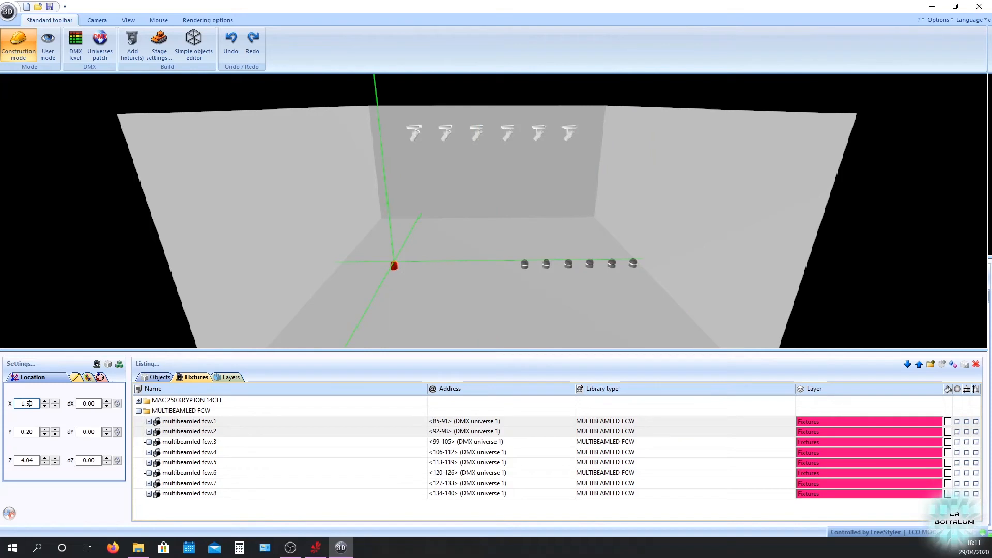
# Step: Set the Z location of multibeamled fcw fixture 1 to 3 and of fixture 2 to 4.5
pyautogui.click(283, 420)
pyautogui.moveTo(39, 460); pyautogui.dragTo(3, 462)
pyautogui.write('3')
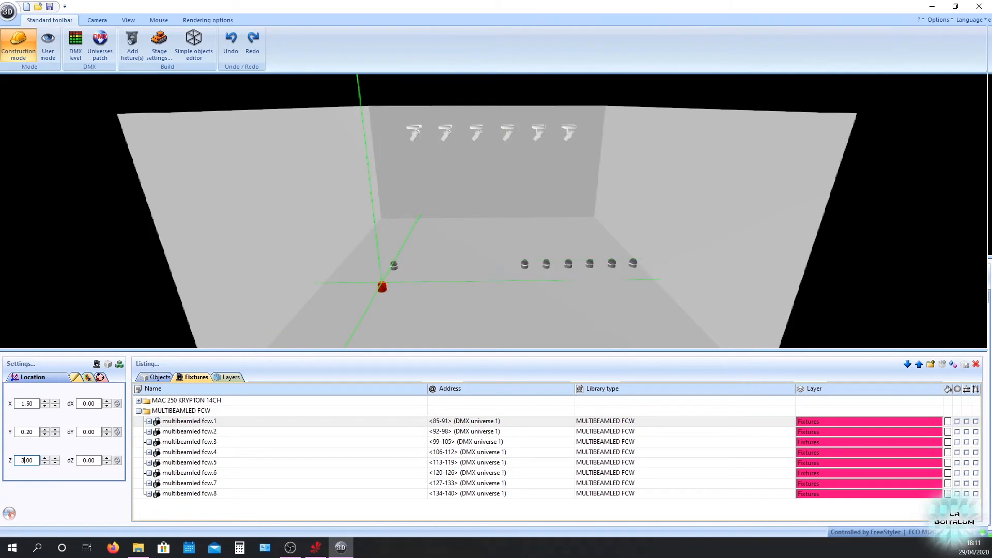
pyautogui.click(233, 433)
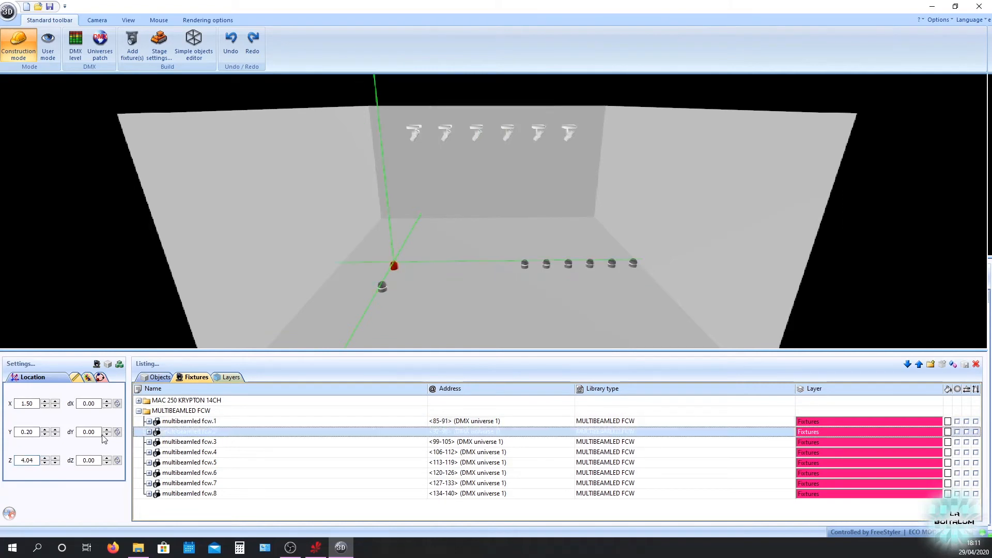
pyautogui.moveTo(37, 461); pyautogui.dragTo(20, 461)
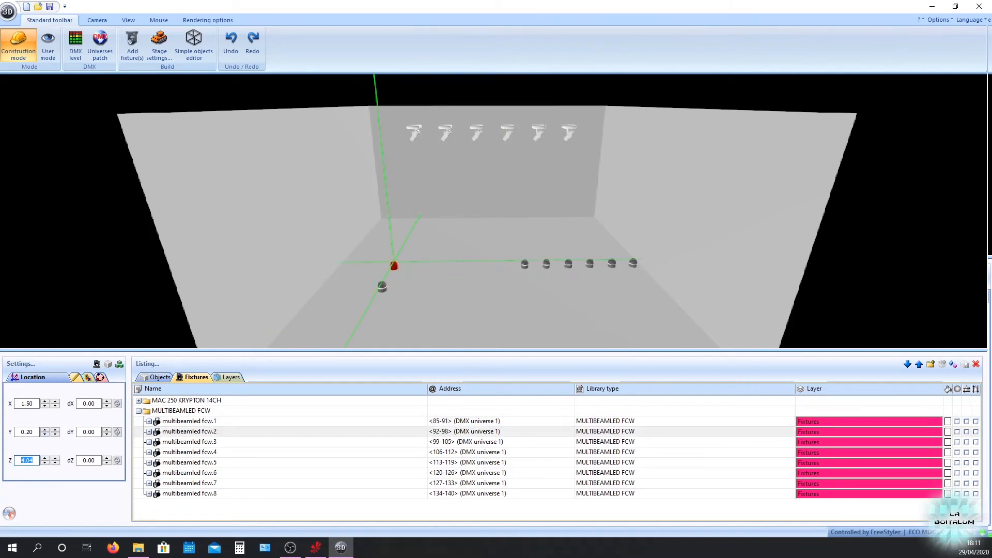
pyautogui.write('4.5')
# Step: Set the Z location of multibeamled fcw fixtures 3 to 6 to 5
pyautogui.click(523, 264)
pyautogui.keyDown('ctrl'); pyautogui.click(547, 264); pyautogui.keyUp('ctrl')
pyautogui.keyDown('ctrl'); pyautogui.click(568, 264); pyautogui.keyUp('ctrl')
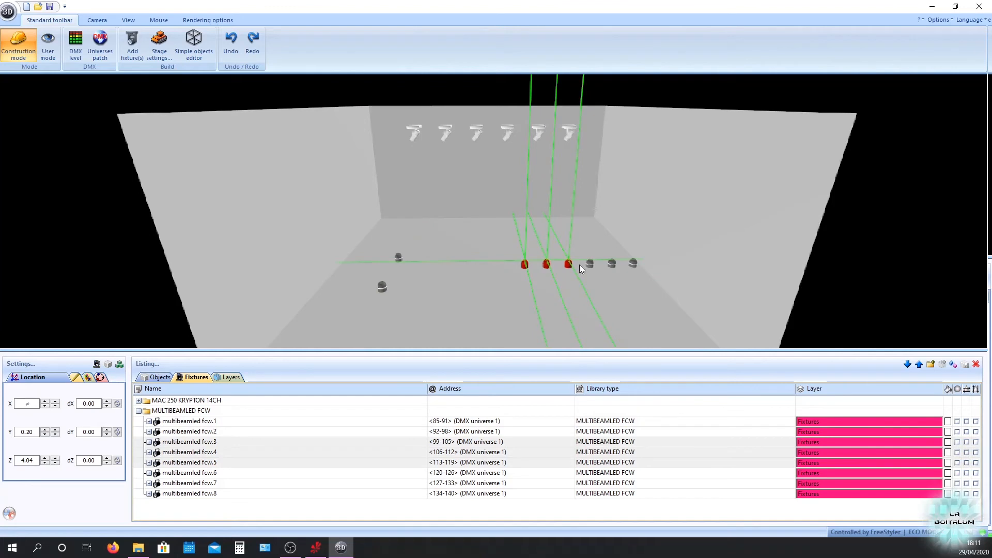
pyautogui.keyDown('ctrl'); pyautogui.click(590, 264); pyautogui.keyUp('ctrl')
pyautogui.doubleClick(26, 460)
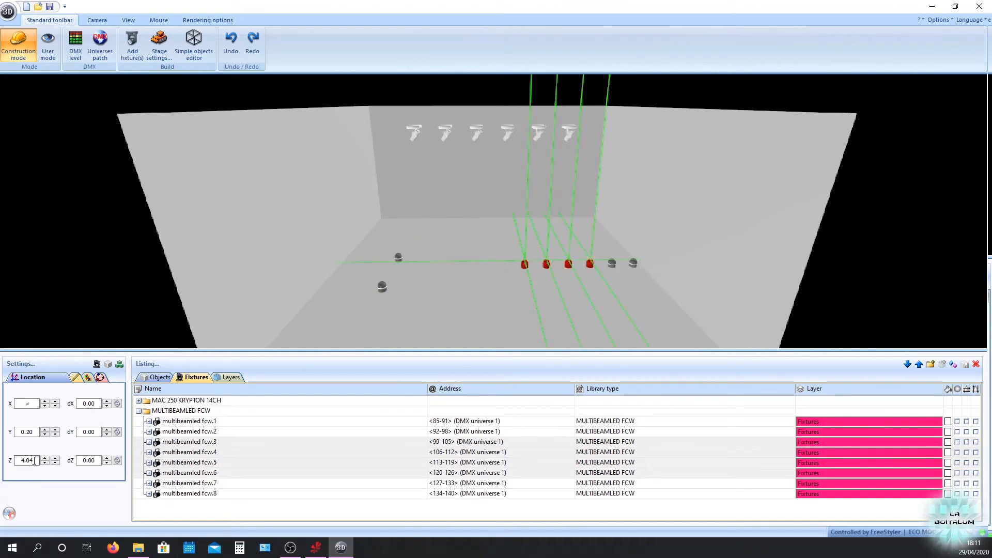
pyautogui.write('5')
pyautogui.press('Return')
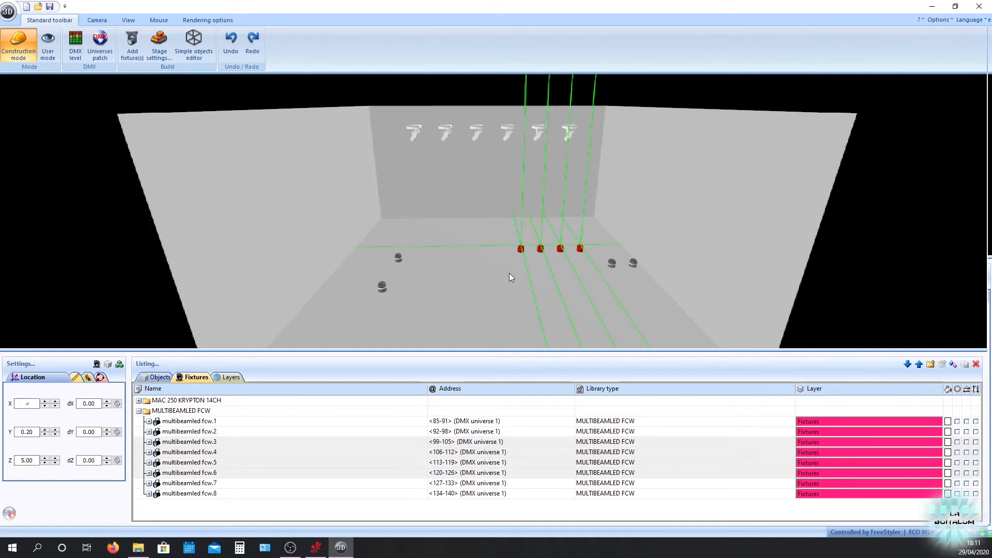
# Step: Set the X location of multibeamled fcw fixture 3 to 3 and of fixture 4 to 4
pyautogui.click(521, 250)
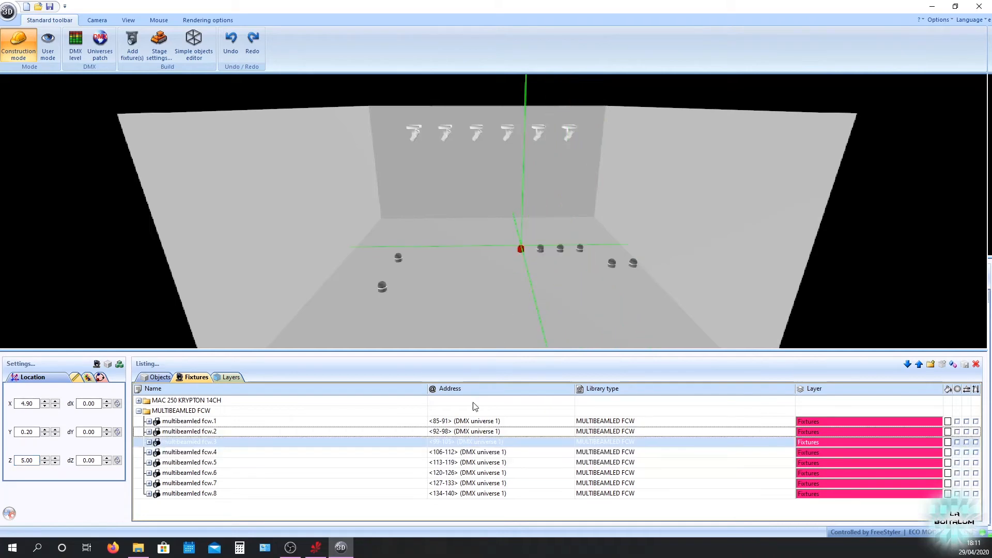
pyautogui.click(398, 256)
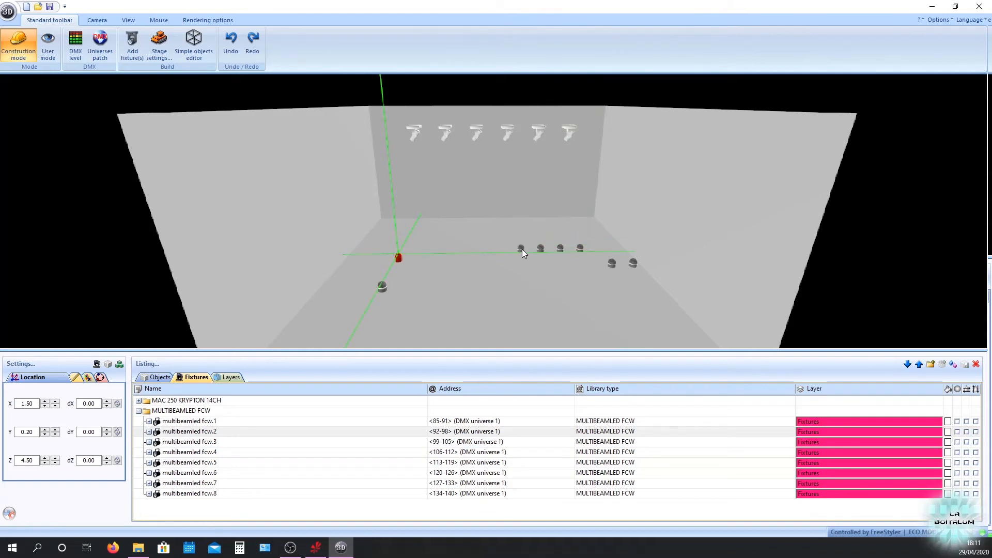
pyautogui.click(522, 249)
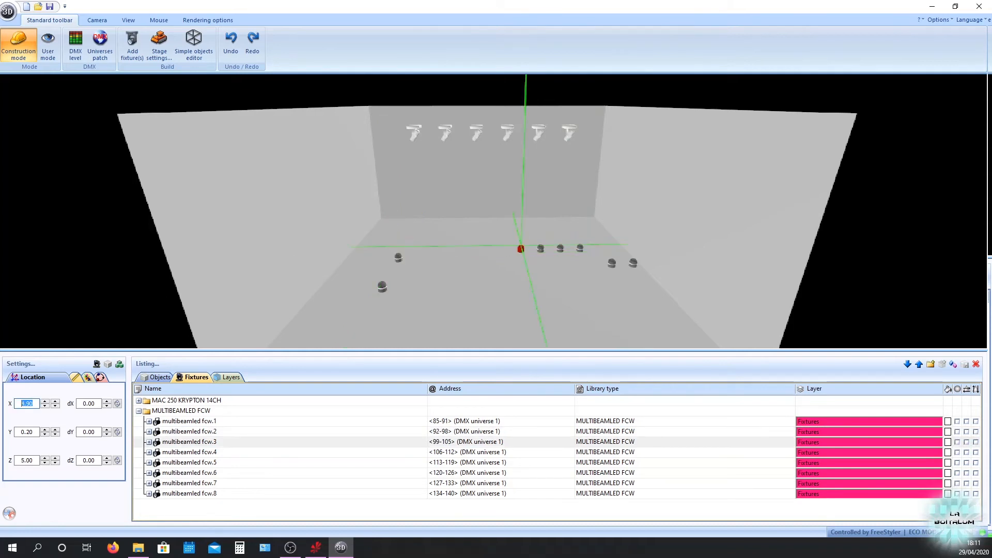
pyautogui.write('3')
pyautogui.click(539, 249)
pyautogui.doubleClick(32, 403)
pyautogui.write('47')
pyautogui.press('Return')
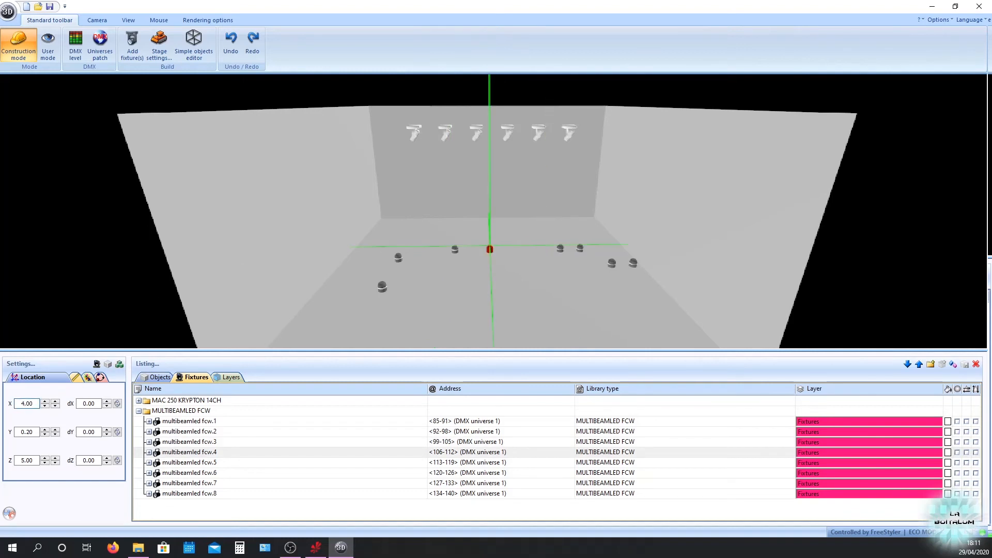
# Step: Set the X location of multibeamled fcw fixture 5 to 5 and of fixture 6 to 6
pyautogui.click(561, 249)
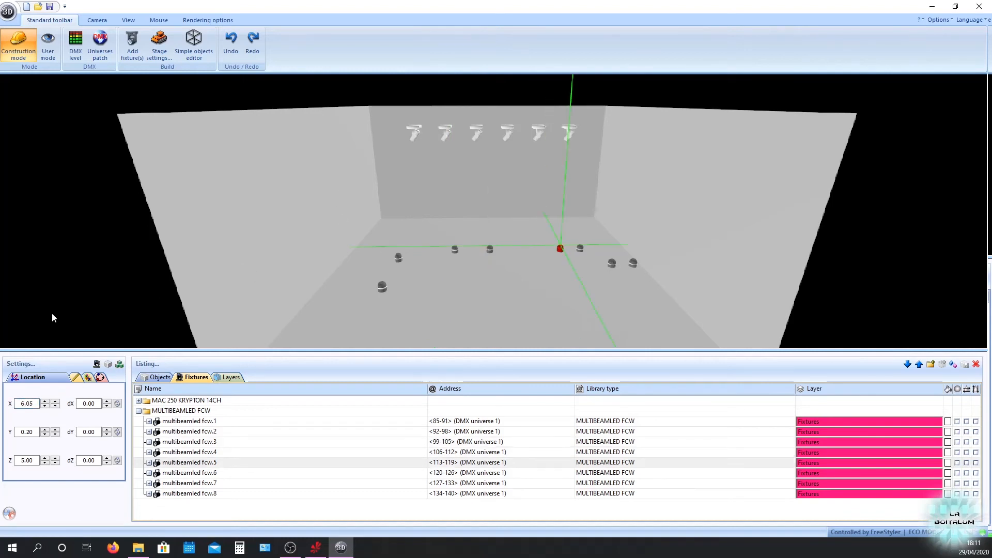
pyautogui.doubleClick(30, 402)
pyautogui.write('5')
pyautogui.press('Return')
pyautogui.click(580, 249)
pyautogui.doubleClick(27, 403)
pyautogui.write('62')
pyautogui.press('Return')
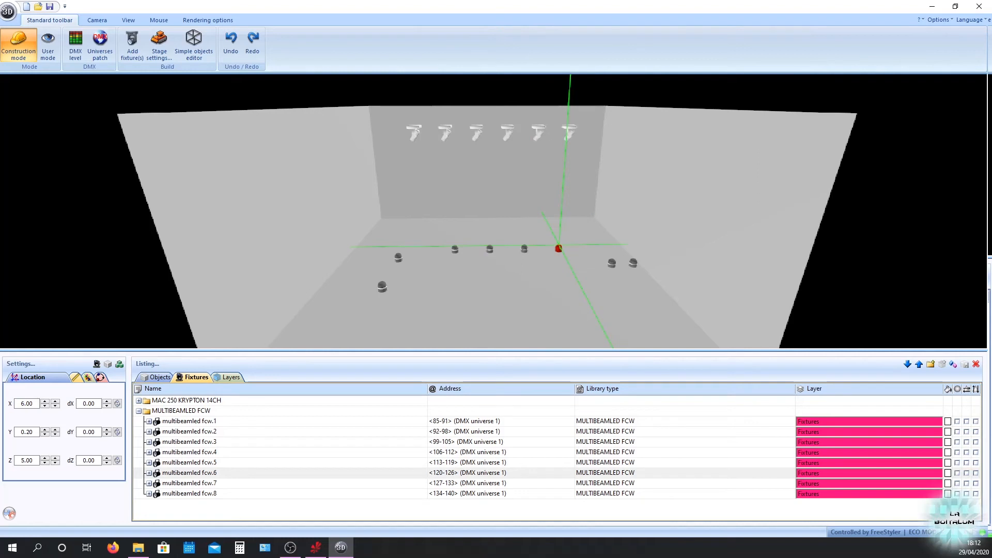
# Step: Set the Z location of multibeamled fcw fixture 7 to 4.5, matching fixture 2 on the opposite side
pyautogui.click(610, 264)
pyautogui.click(398, 257)
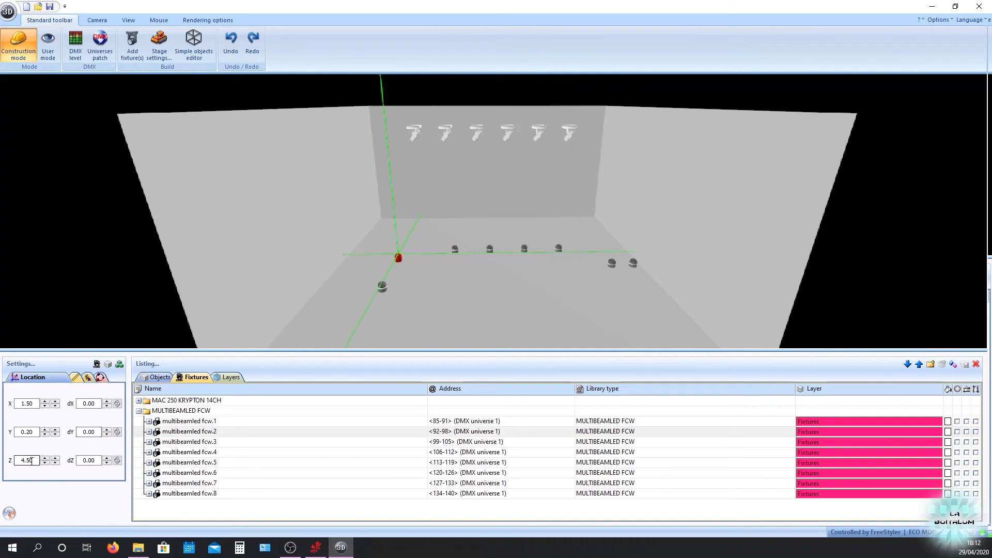
pyautogui.click(612, 262)
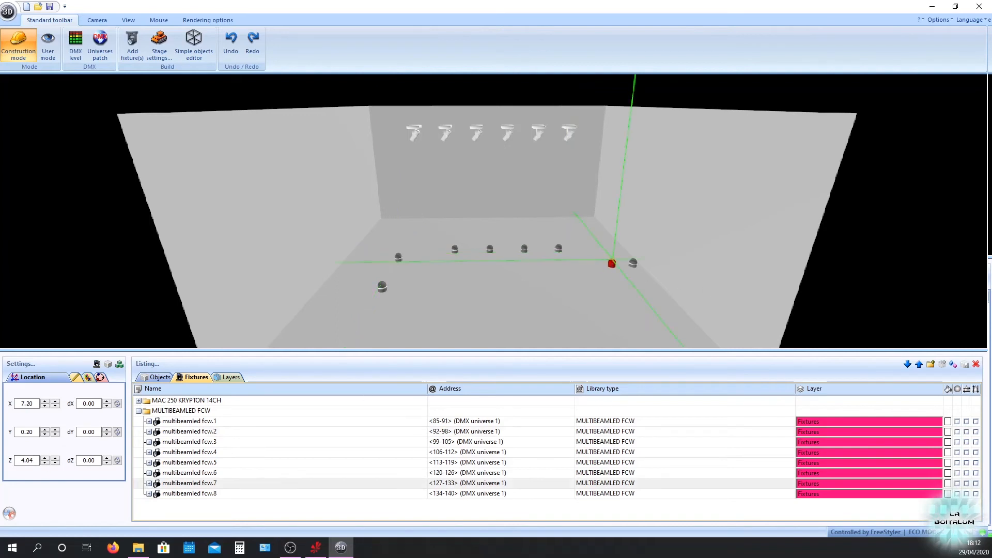
pyautogui.doubleClick(25, 460)
pyautogui.write('4.00')
pyautogui.write('.5')
# Step: Set the Z location of multibeamled fcw fixture 8 to 3, matching fixture 1 on the opposite side
pyautogui.click(633, 264)
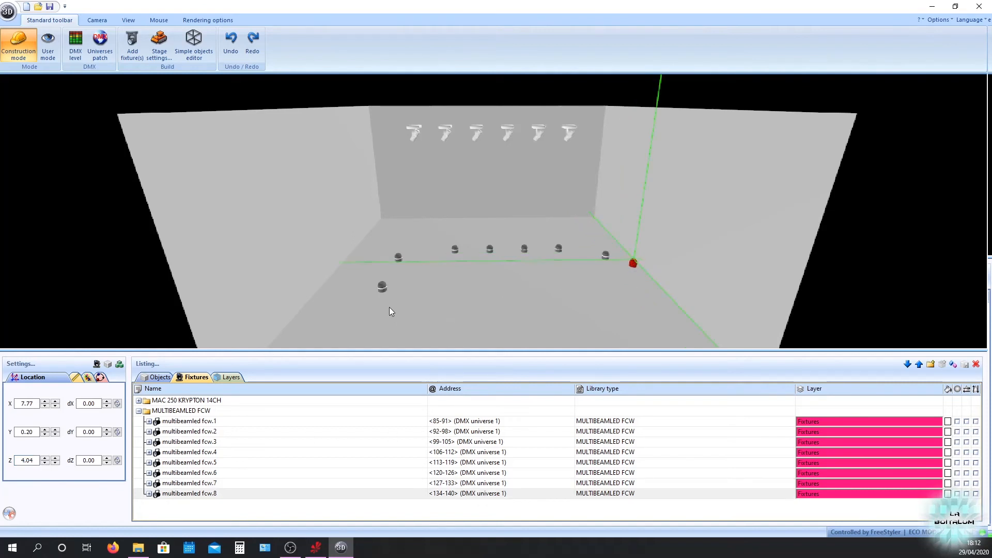
pyautogui.click(384, 289)
pyautogui.click(633, 263)
pyautogui.doubleClick(24, 461)
pyautogui.write('3')
# Step: Compare the outer floor fixtures' positions and set the X location of multibeamled fcw fixtures 7 and 8 to 7.5
pyautogui.click(387, 287)
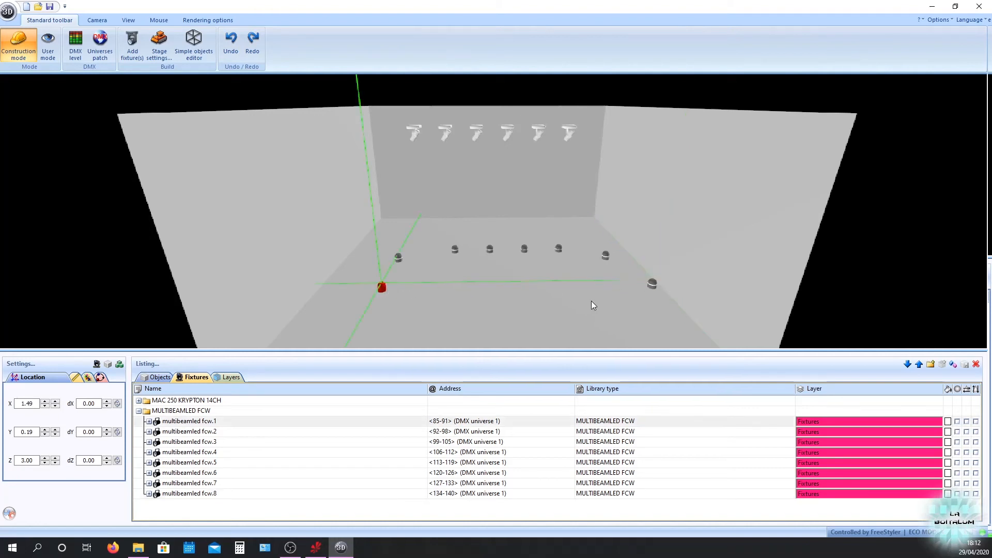
pyautogui.click(653, 285)
pyautogui.click(606, 256)
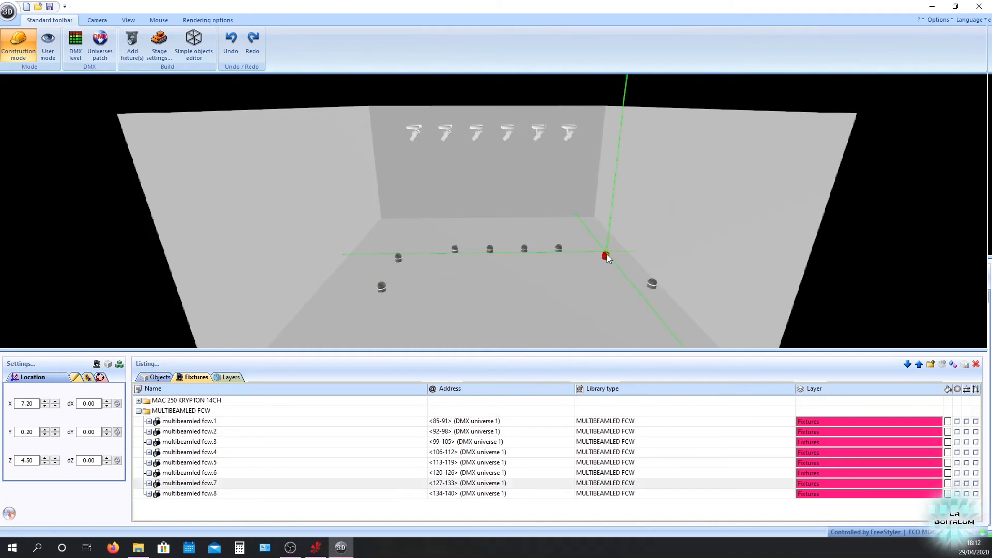
pyautogui.click(654, 285)
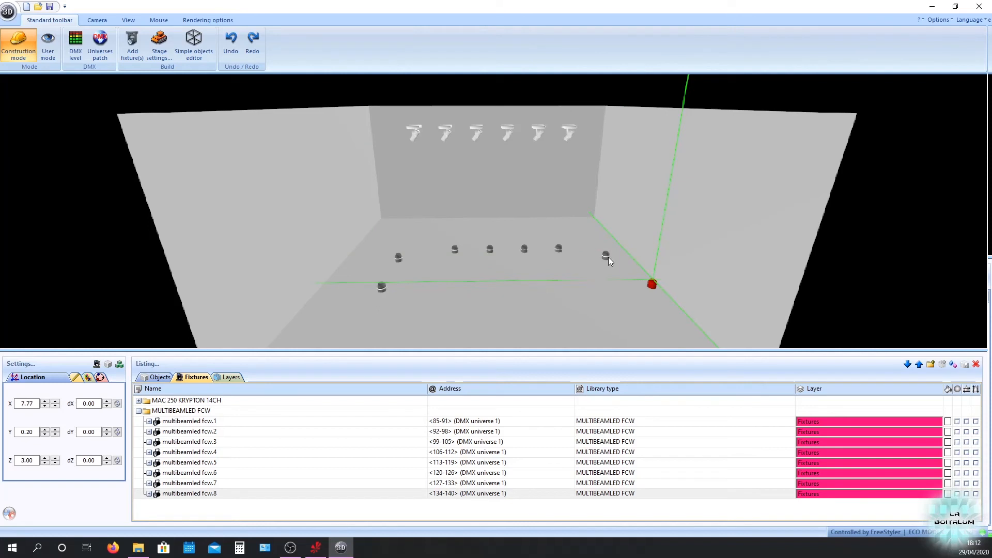
pyautogui.click(607, 256)
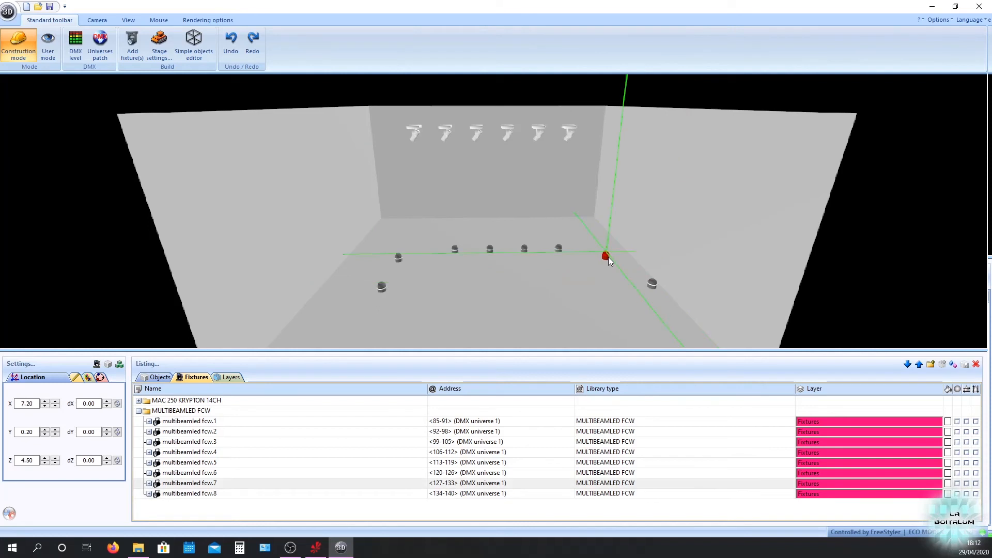
pyautogui.click(560, 248)
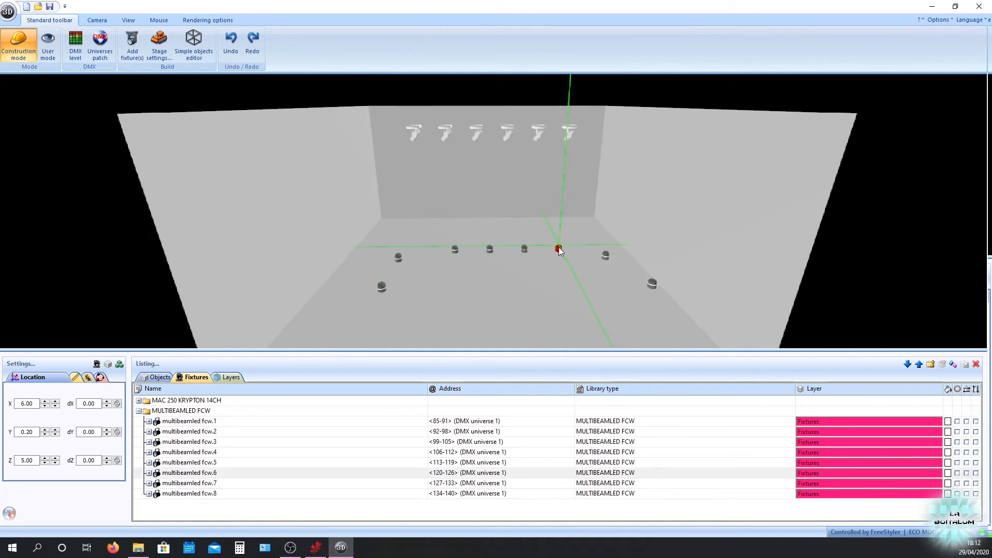
pyautogui.click(607, 254)
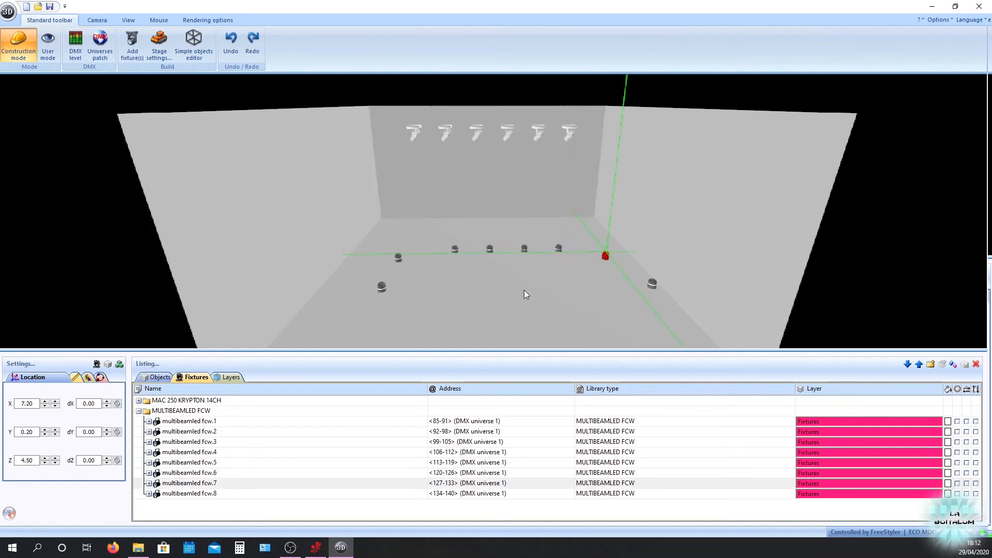
pyautogui.keyDown('ctrl'); pyautogui.click(652, 284); pyautogui.keyUp('ctrl')
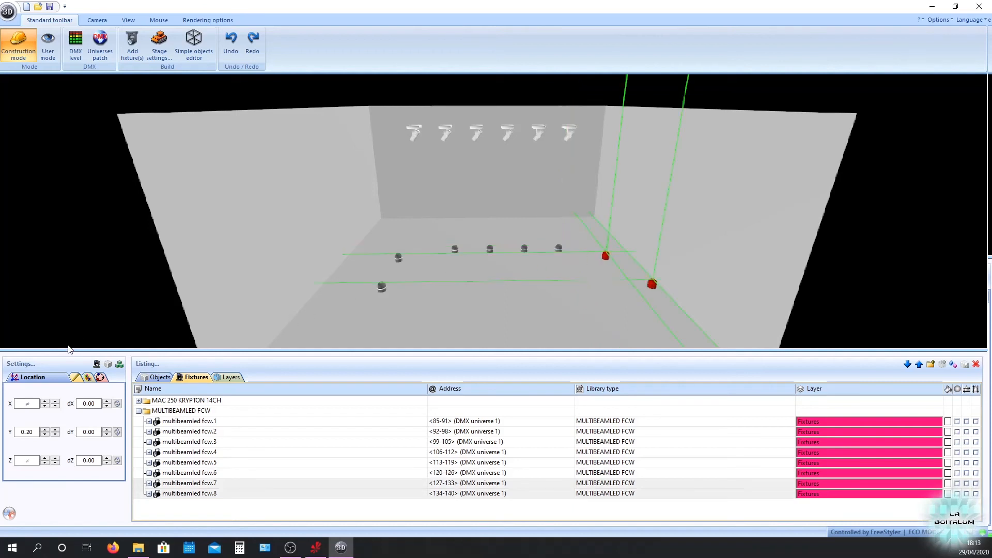
pyautogui.click(34, 404)
pyautogui.write('7.50')
pyautogui.press('Return')
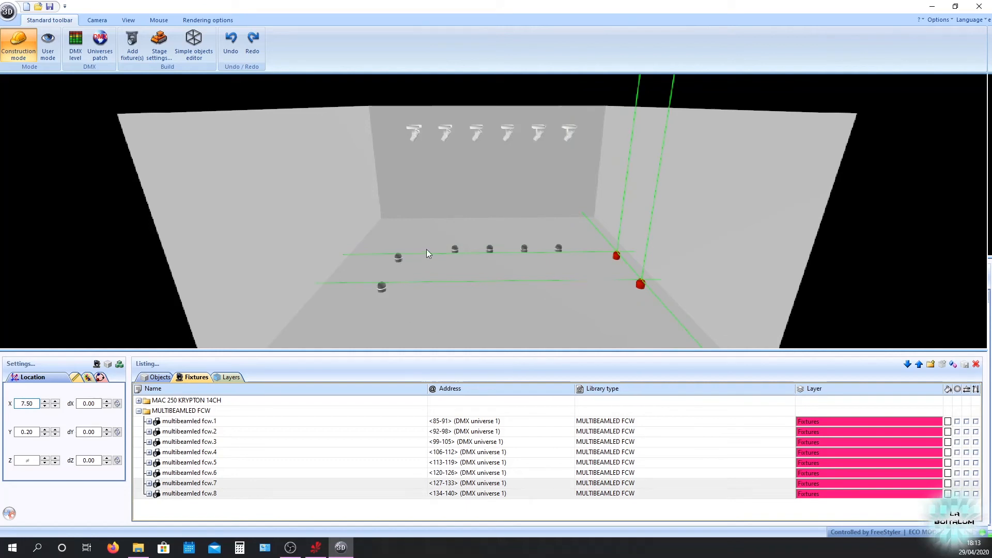
# Step: Select multibeamled fcw fixtures 1 and 2 together
pyautogui.moveTo(533, 281); pyautogui.dragTo(498, 261)
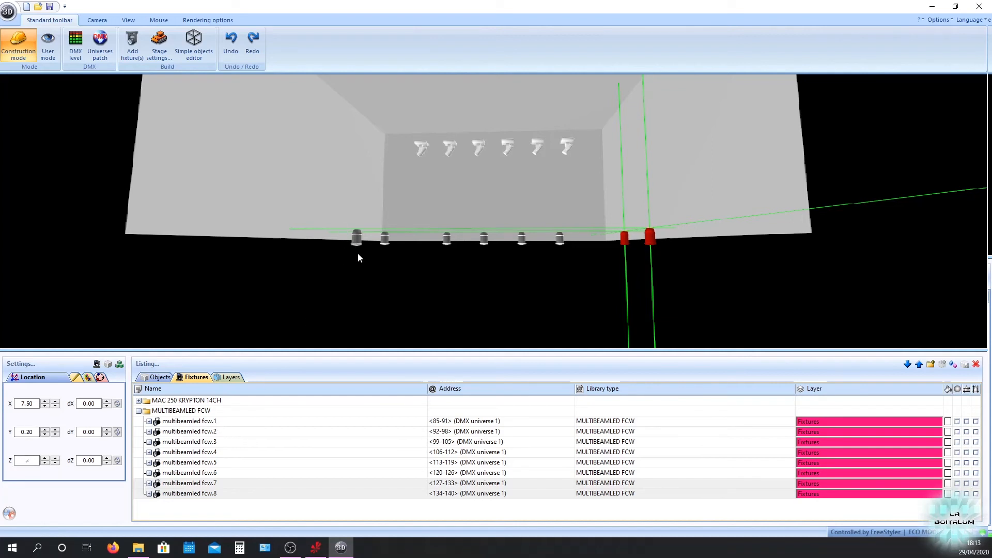
pyautogui.click(384, 238)
pyautogui.keyDown('ctrl'); pyautogui.click(358, 237); pyautogui.keyUp('ctrl')
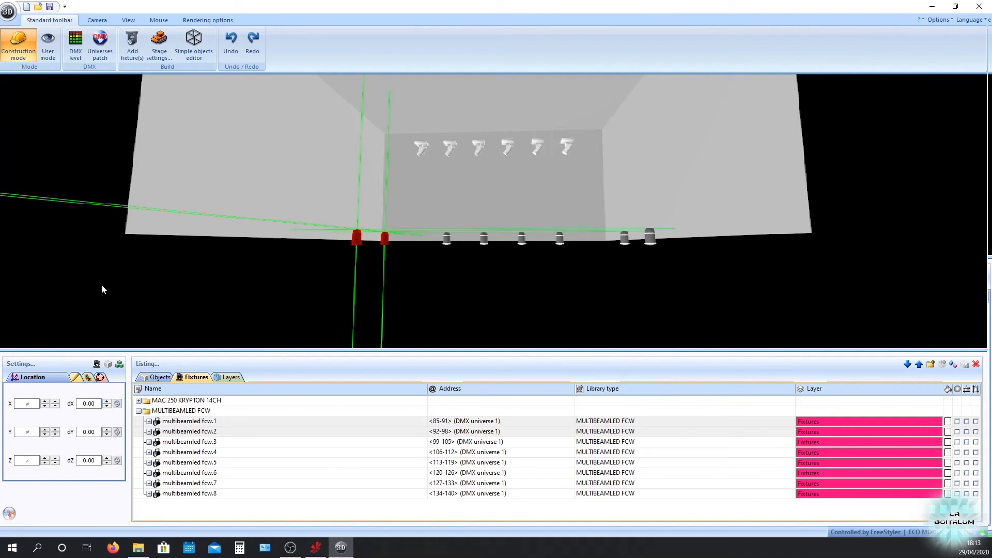
pyautogui.moveTo(423, 262); pyautogui.dragTo(424, 273, button='middle')
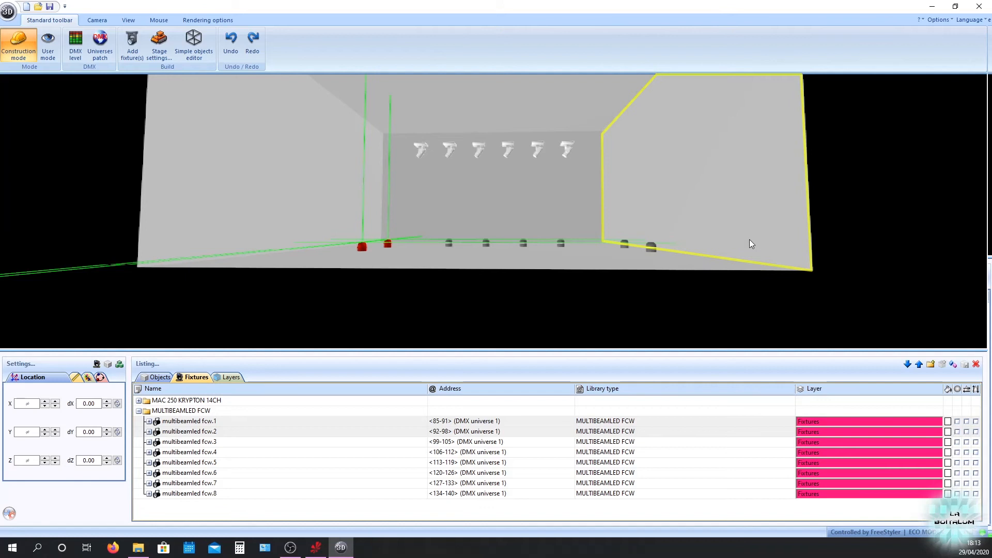
# Step: Try rotating multibeamled fcw fixtures 1 and 2 with dX values of -8 and 10, and reset dX to 0
pyautogui.click(107, 407)
pyautogui.click(107, 407)
pyautogui.click(107, 407)
pyautogui.click(108, 407)
pyautogui.click(108, 407)
pyautogui.click(107, 406)
pyautogui.click(107, 407)
pyautogui.click(107, 407)
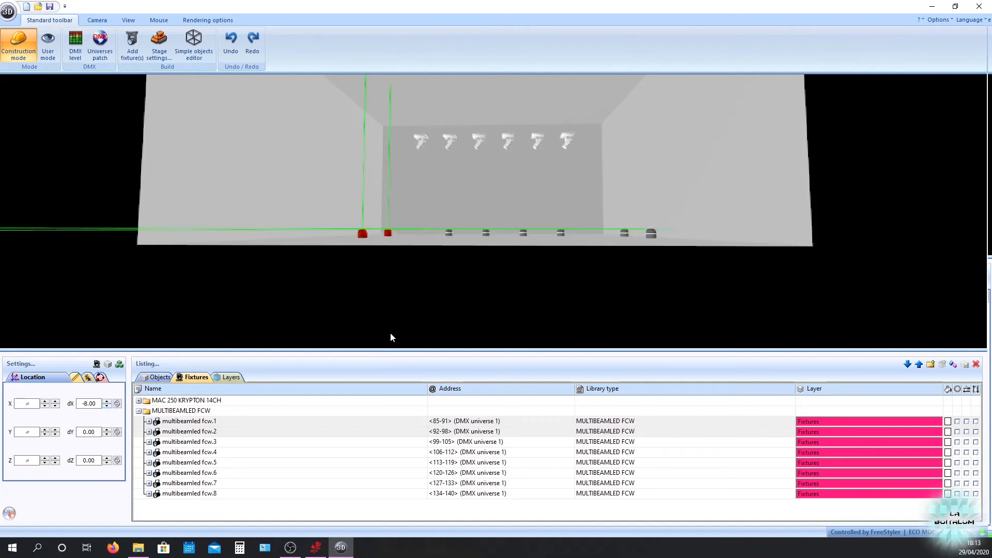
pyautogui.moveTo(391, 333); pyautogui.dragTo(390, 328, button='middle')
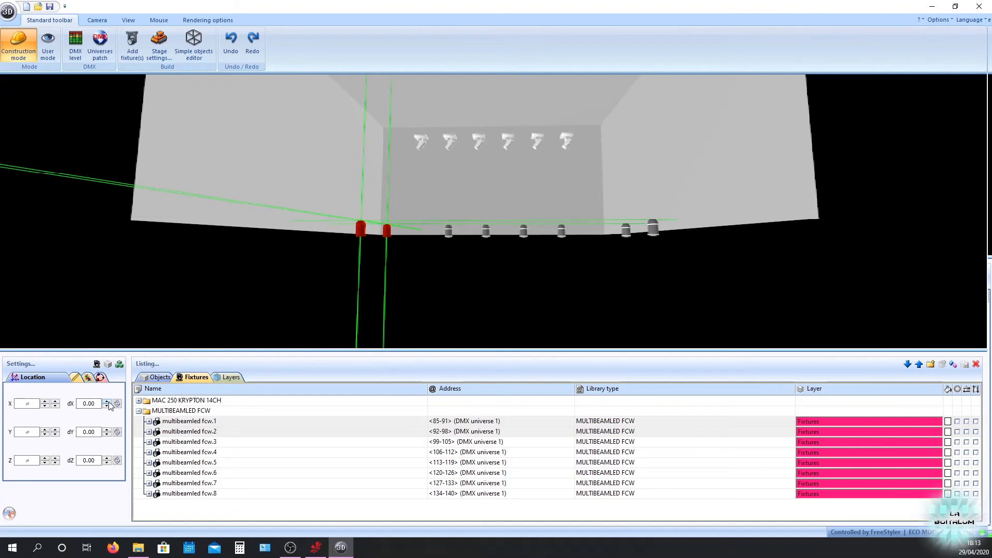
pyautogui.moveTo(96, 404); pyautogui.dragTo(31, 405)
pyautogui.write('10')
pyautogui.moveTo(80, 403); pyautogui.dragTo(124, 411)
pyautogui.write('0')
# Step: Set the dZ rotation of multibeamled fcw fixtures 1 and 2 to 100 so they tilt toward the stage interior
pyautogui.moveTo(98, 460); pyautogui.dragTo(9, 465)
pyautogui.write('90')
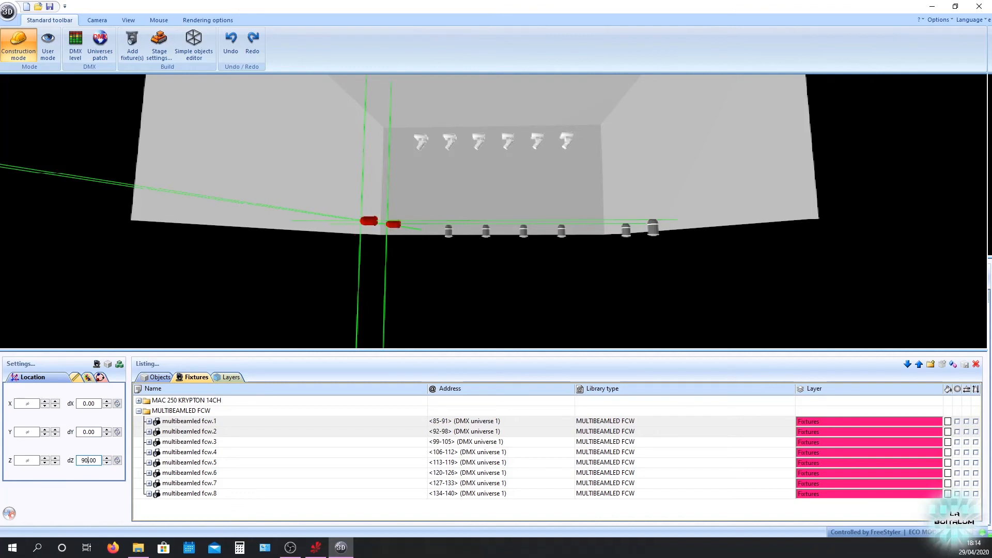
pyautogui.moveTo(364, 302); pyautogui.dragTo(433, 309, button='right')
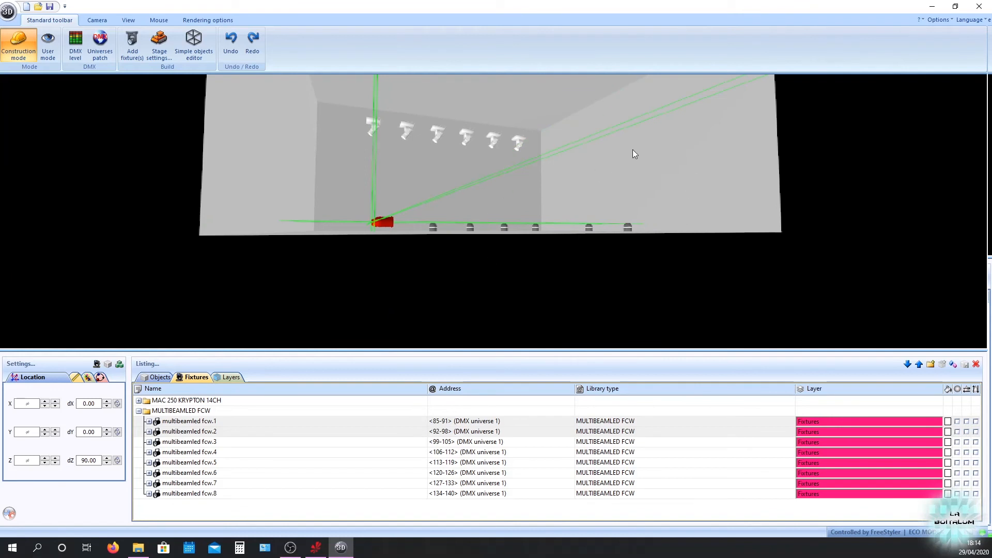
pyautogui.click(107, 458)
pyautogui.click(107, 458)
pyautogui.click(107, 458)
pyautogui.click(107, 458)
pyautogui.click(107, 459)
pyautogui.moveTo(100, 461); pyautogui.dragTo(20, 459)
pyautogui.write('100')
# Step: Set the dZ rotation of multibeamled fcw fixtures 7 and 8 to -100, mirroring the opposite pair
pyautogui.moveTo(636, 248); pyautogui.dragTo(604, 257, button='middle')
pyautogui.click(611, 227)
pyautogui.keyDown('ctrl'); pyautogui.click(643, 228); pyautogui.keyUp('ctrl')
pyautogui.moveTo(96, 460); pyautogui.dragTo(37, 460)
pyautogui.write('-100')
pyautogui.press('Return')
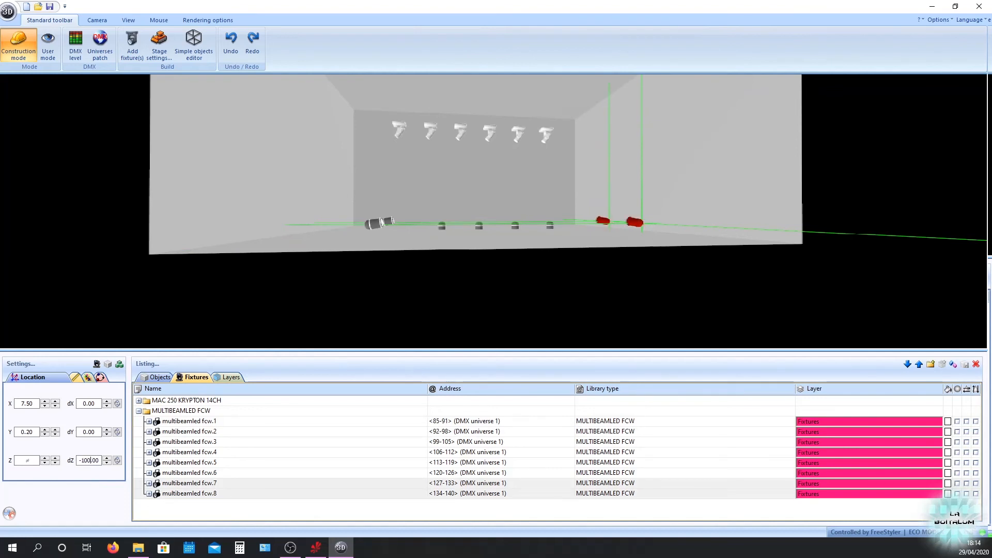
# Step: Select the four rear floor fixtures, multibeamled fcw 3 to 6, together
pyautogui.moveTo(507, 252); pyautogui.dragTo(454, 224, button='middle')
pyautogui.click(447, 225)
pyautogui.keyDown('ctrl'); pyautogui.click(483, 226); pyautogui.keyUp('ctrl')
pyautogui.keyDown('ctrl'); pyautogui.click(521, 226); pyautogui.keyUp('ctrl')
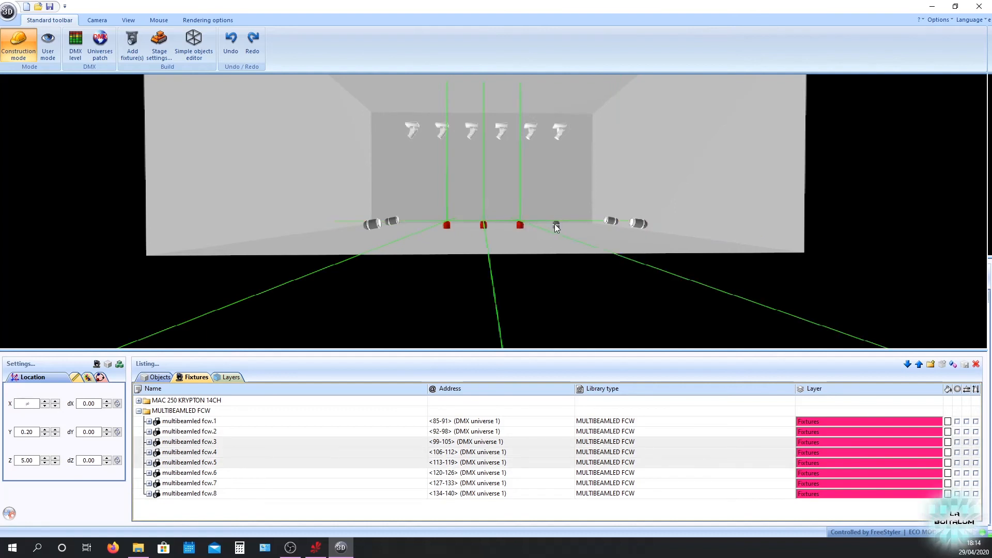
pyautogui.keyDown('ctrl'); pyautogui.click(556, 226); pyautogui.keyUp('ctrl')
# Step: Try a dZ rotation of 100 on multibeamled fcw fixtures 3 to 6 and reset it to 0
pyautogui.click(93, 460)
pyautogui.write('100')
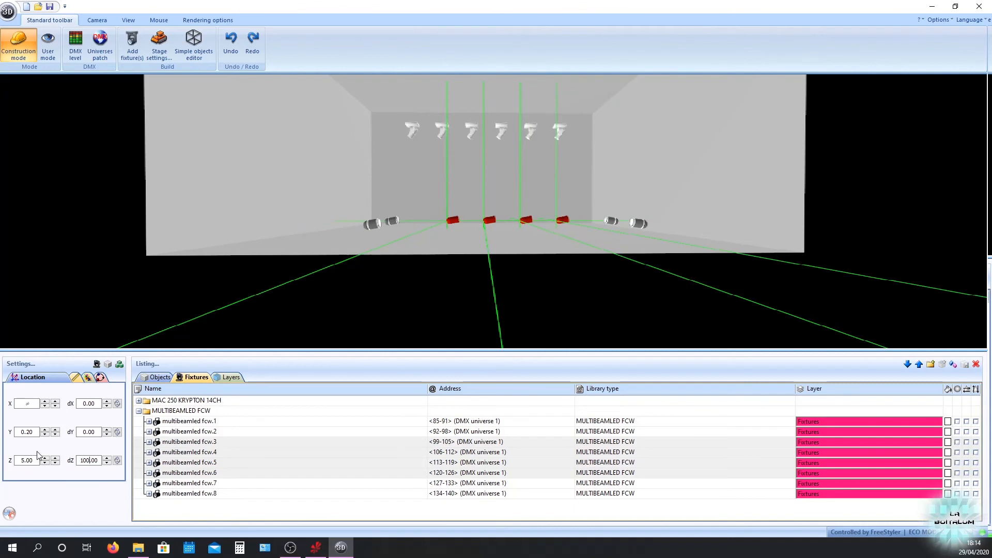
pyautogui.write('0')
pyautogui.click(120, 435)
# Step: Set the dX rotation of multibeamled fcw fixtures 3 to 6 to 124, tilting them toward the front of the stage
pyautogui.doubleClick(84, 404)
pyautogui.write('100')
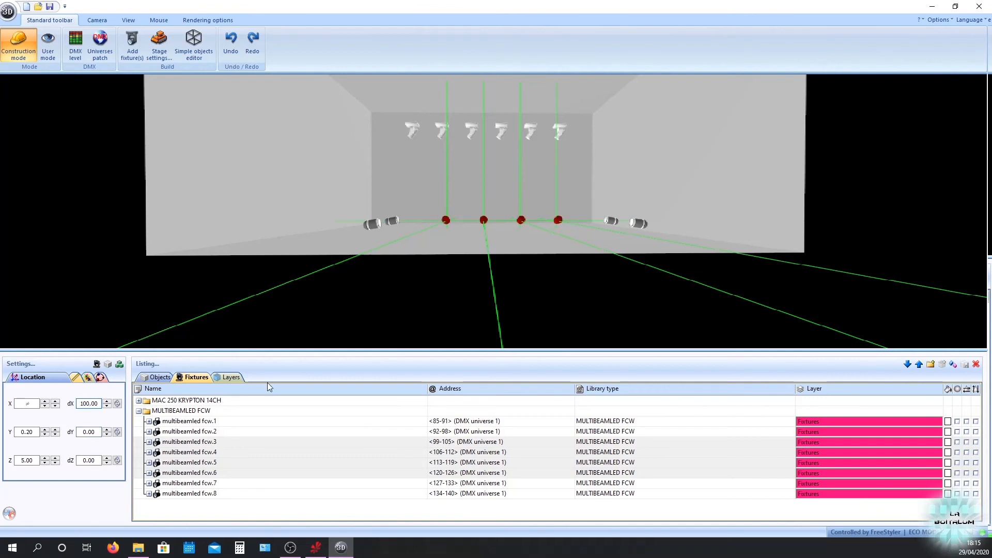
pyautogui.moveTo(351, 317); pyautogui.dragTo(586, 308)
pyautogui.moveTo(577, 267); pyautogui.dragTo(500, 284)
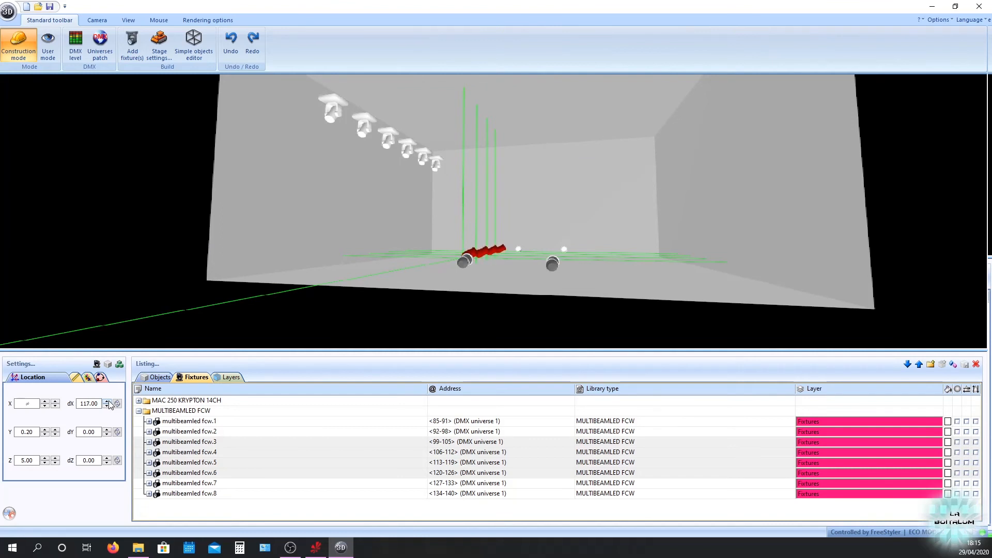
pyautogui.moveTo(596, 345); pyautogui.dragTo(559, 310)
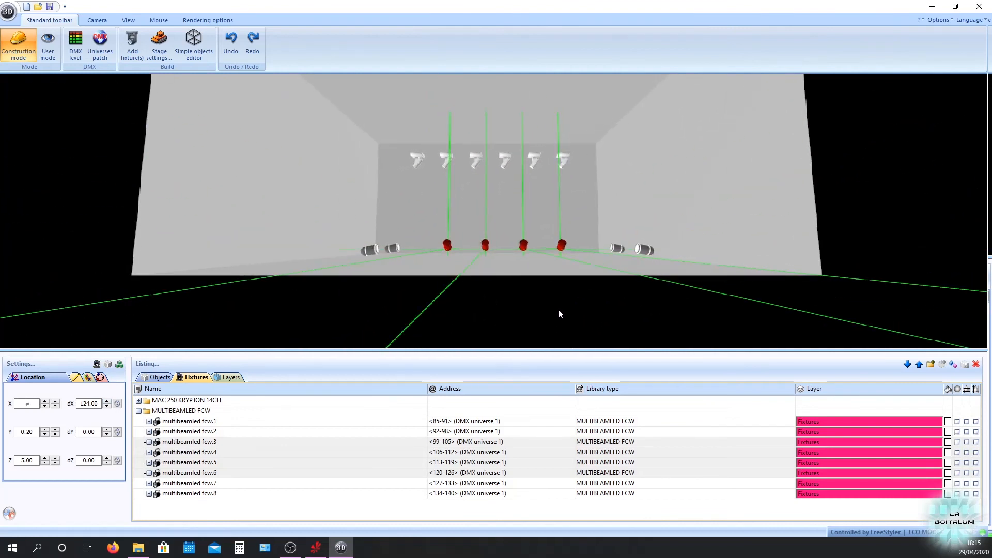
# Step: Set the dY rotation of all six overhead moving heads to -90, leaving dX at 0
pyautogui.click(418, 159)
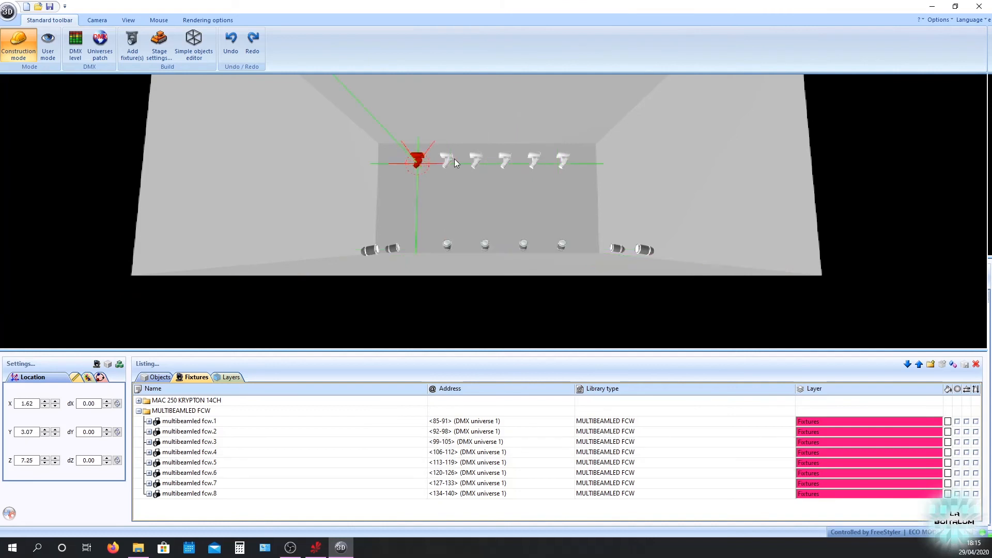
pyautogui.keyDown('ctrl'); pyautogui.click(447, 158); pyautogui.keyUp('ctrl')
pyautogui.keyDown('ctrl'); pyautogui.click(475, 159); pyautogui.keyUp('ctrl')
pyautogui.keyDown('ctrl'); pyautogui.click(504, 159); pyautogui.keyUp('ctrl')
pyautogui.keyDown('ctrl'); pyautogui.click(535, 158); pyautogui.keyUp('ctrl')
pyautogui.keyDown('ctrl'); pyautogui.click(565, 160); pyautogui.keyUp('ctrl')
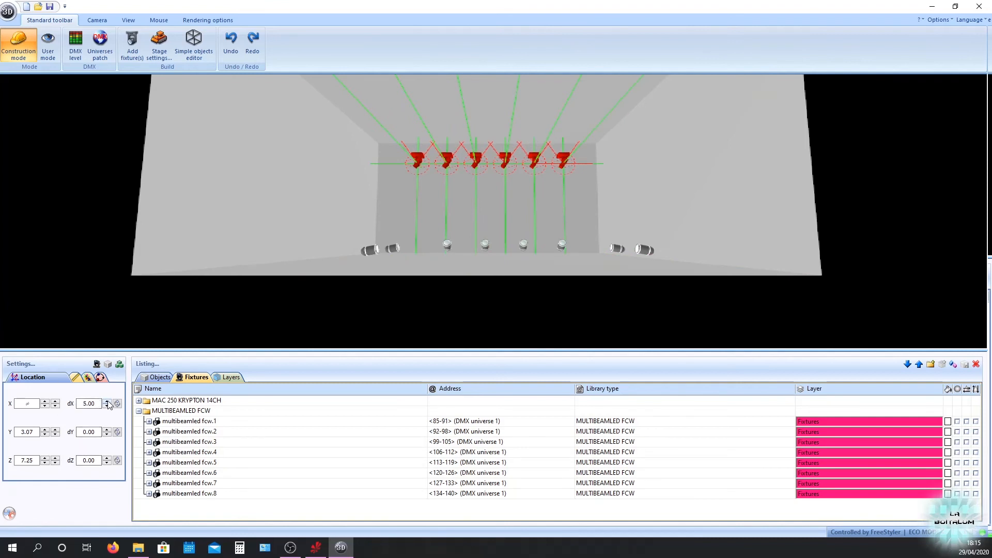
pyautogui.press('Tab')
pyautogui.write('90')
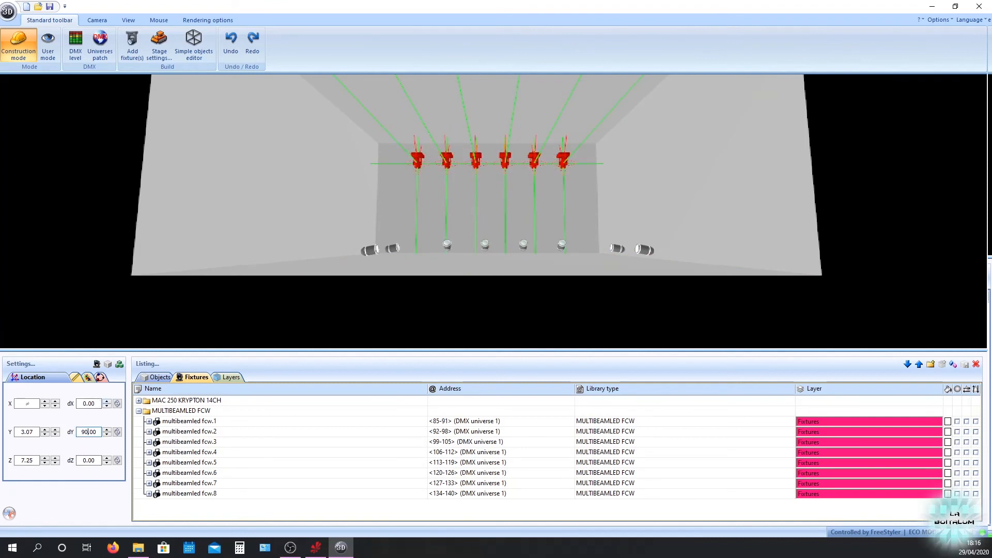
pyautogui.scroll(5, 427, 246)
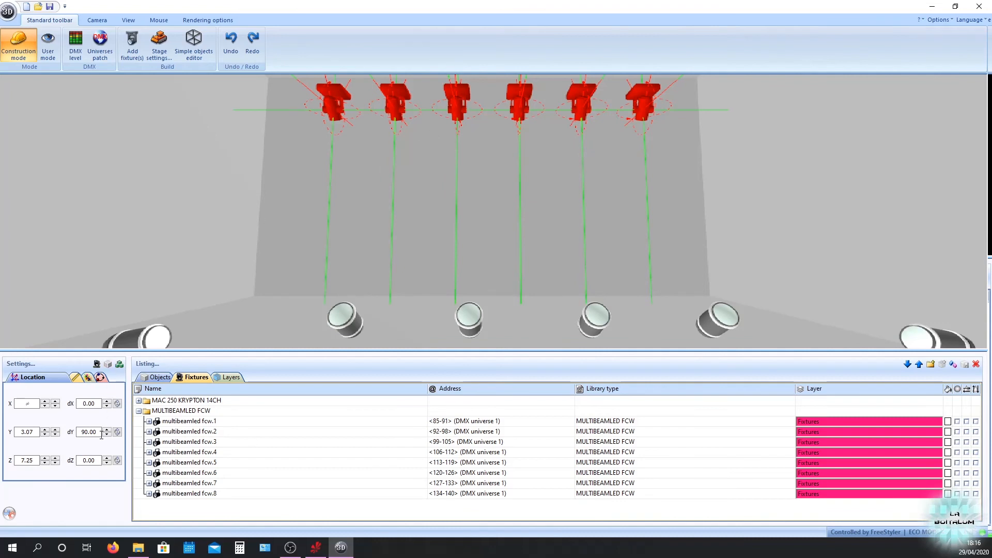
pyautogui.write('-')
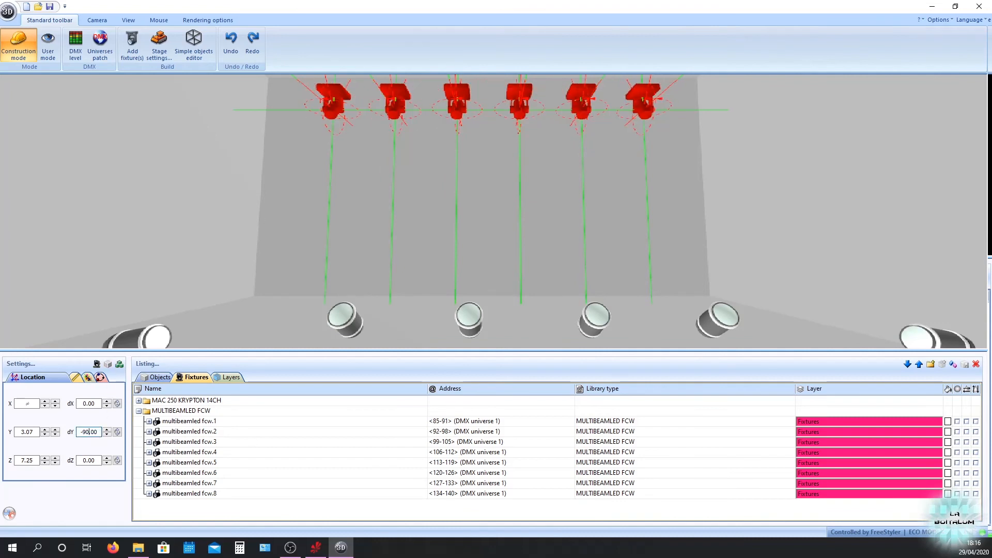
pyautogui.scroll(-4, 515, 339)
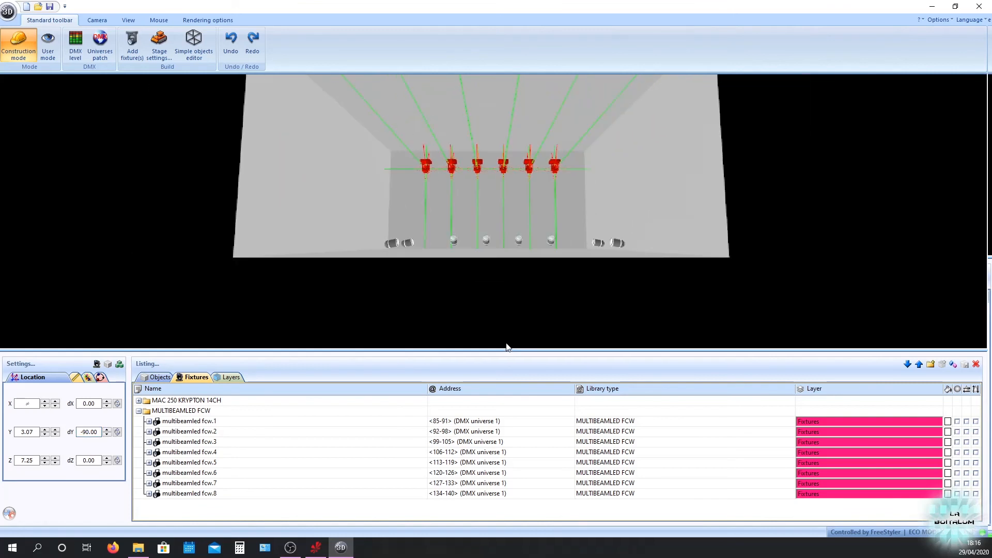
# Step: Switch the 3D stage from construction mode to user mode
pyautogui.moveTo(500, 307); pyautogui.dragTo(512, 331, button='right')
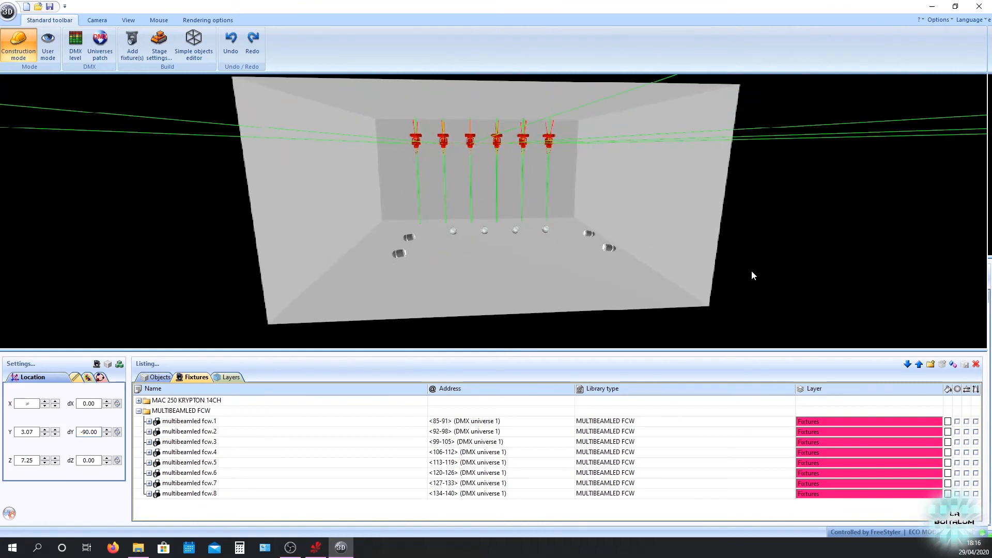
pyautogui.moveTo(753, 290); pyautogui.dragTo(700, 284, button='right')
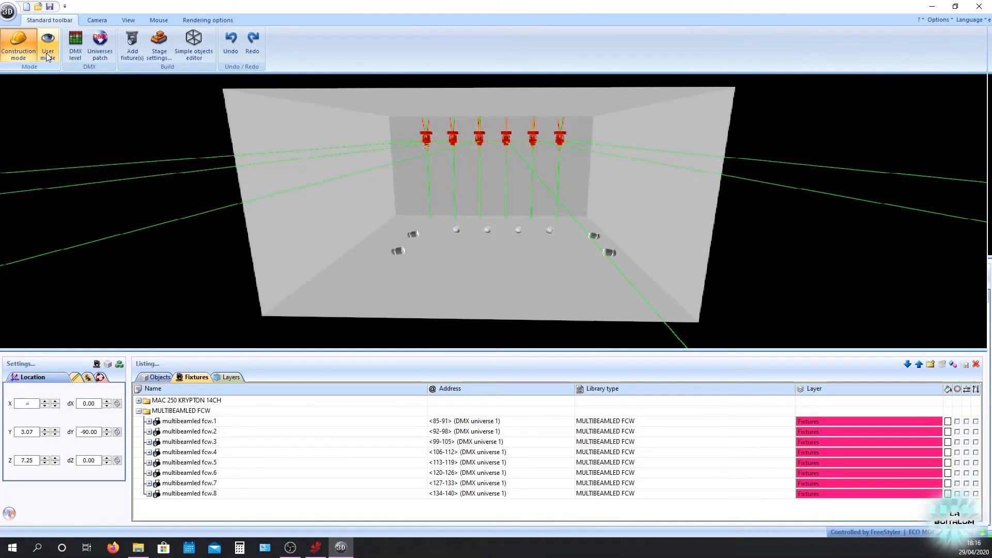
pyautogui.click(46, 49)
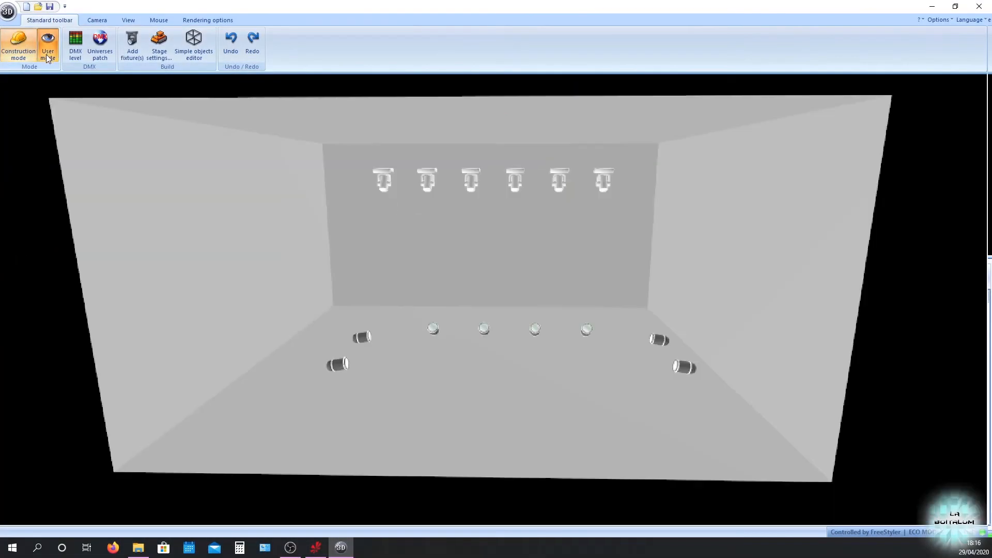
pyautogui.scroll(-3, 377, 317)
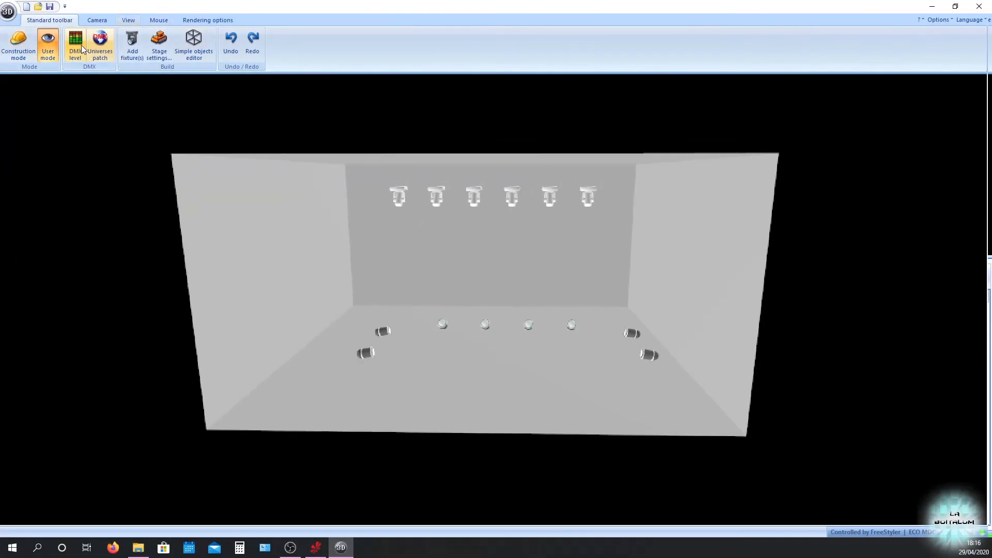
pyautogui.click(190, 57)
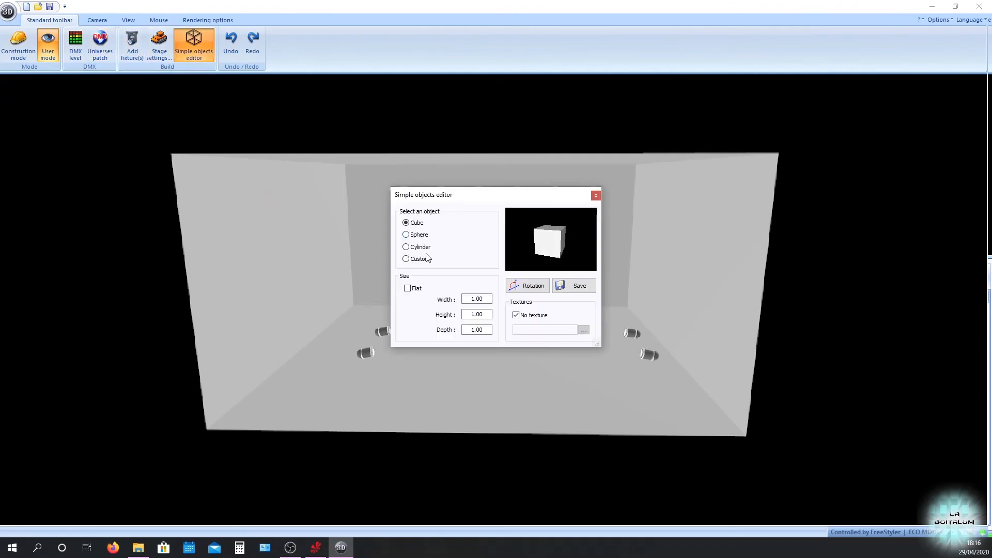
pyautogui.click(596, 196)
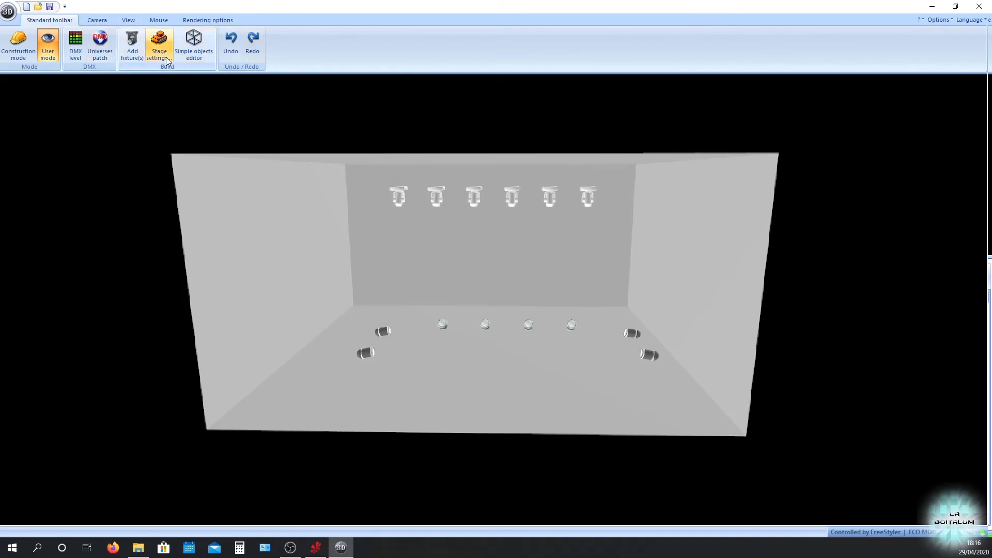
pyautogui.click(164, 54)
pyautogui.click(590, 196)
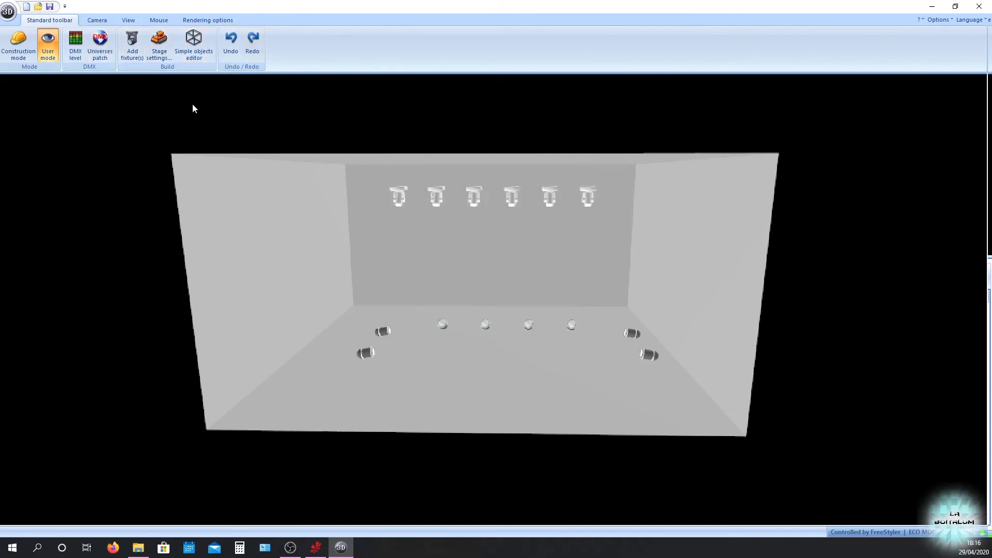
# Step: Return to construction mode and import the Men.x figure from the People > Male library as a stage object
pyautogui.click(18, 46)
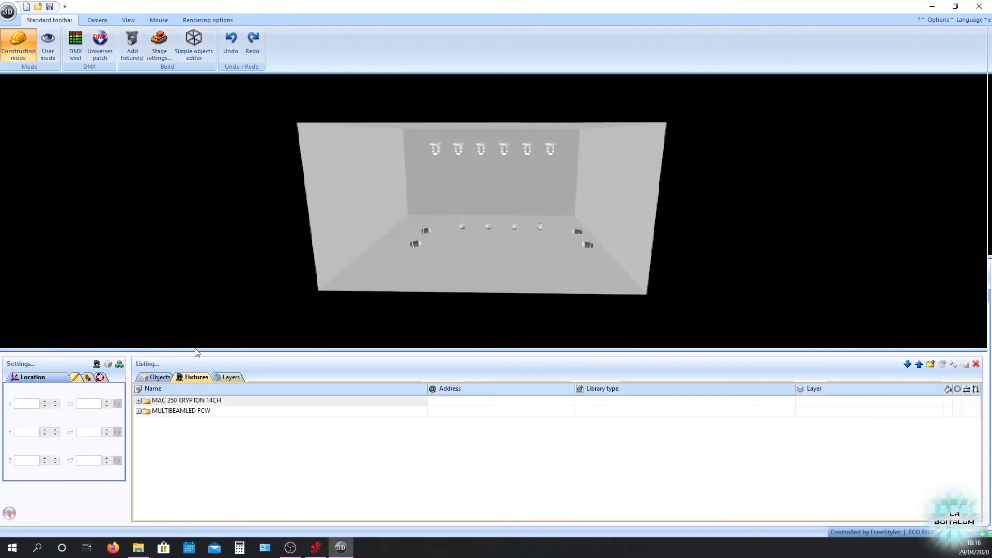
pyautogui.click(172, 380)
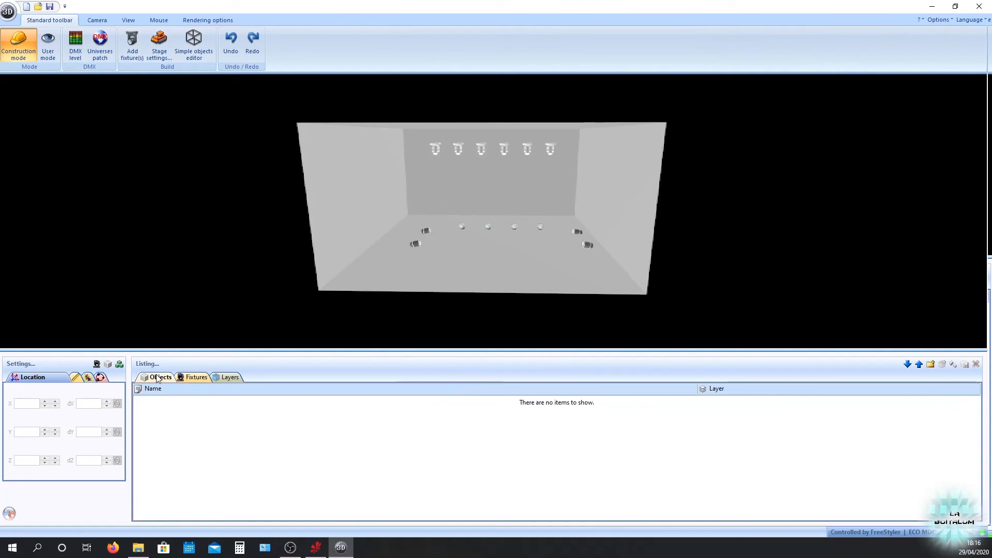
pyautogui.click(107, 365)
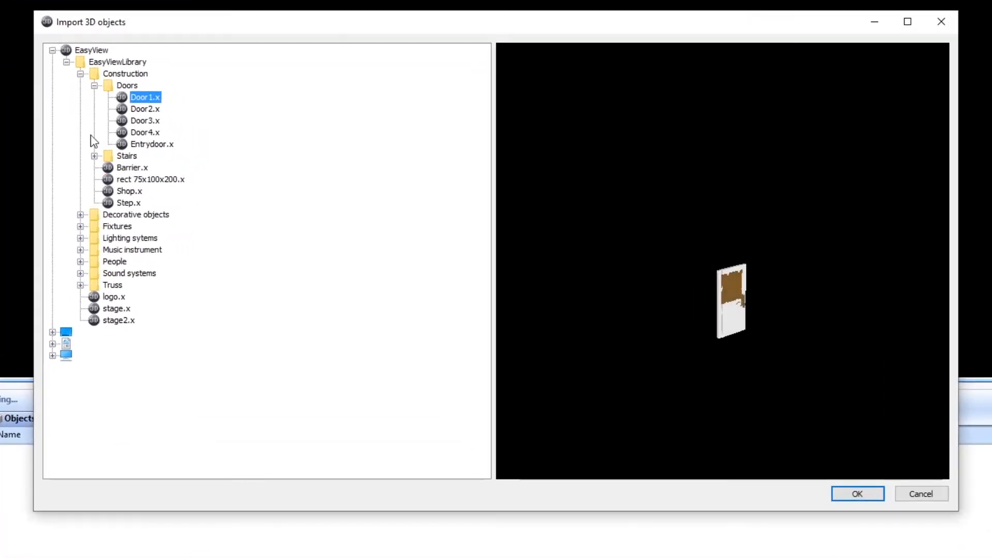
pyautogui.click(81, 262)
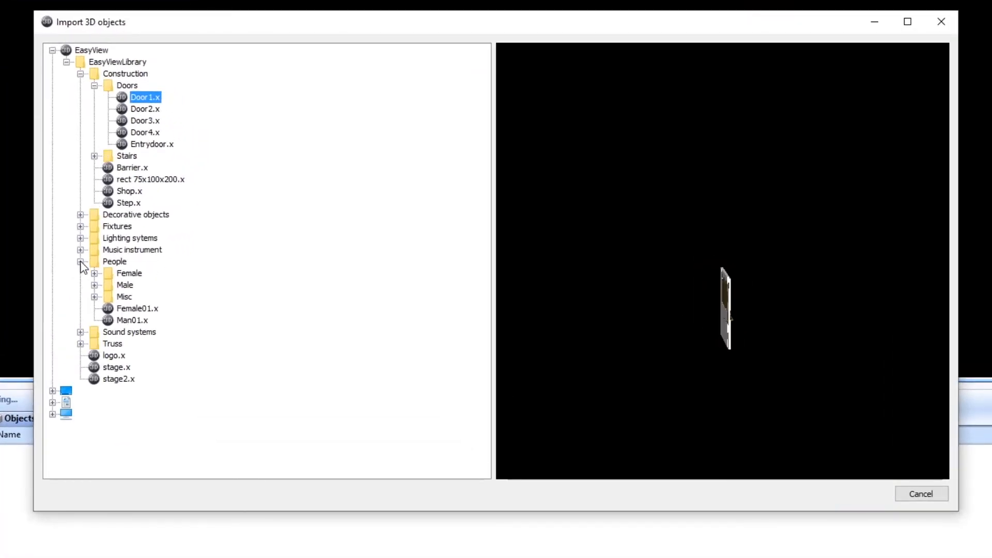
pyautogui.click(95, 297)
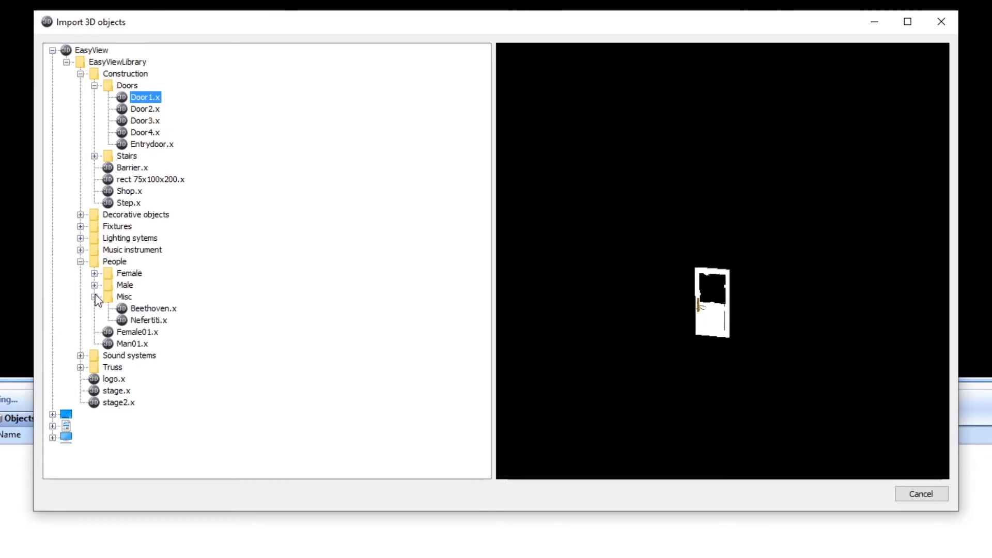
pyautogui.click(153, 309)
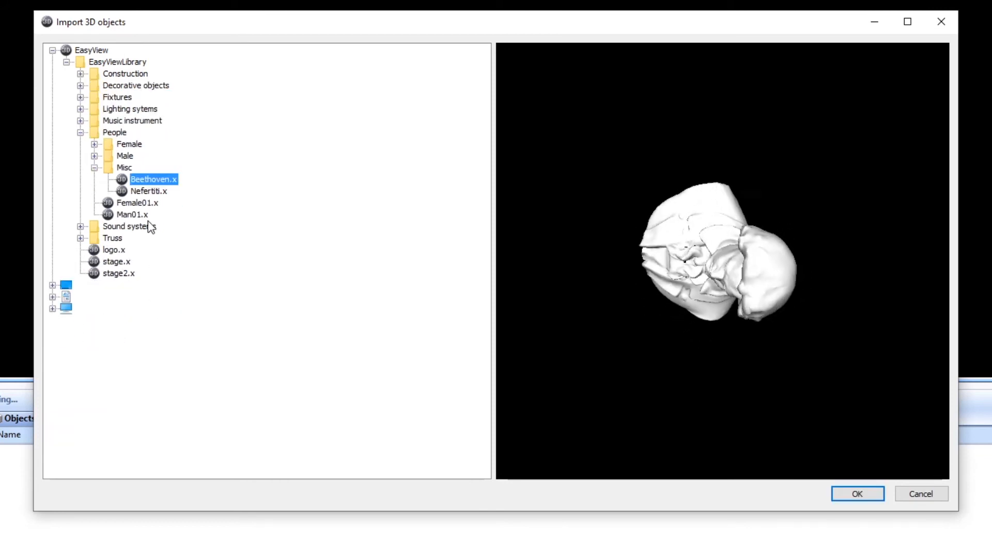
pyautogui.click(95, 167)
pyautogui.click(95, 155)
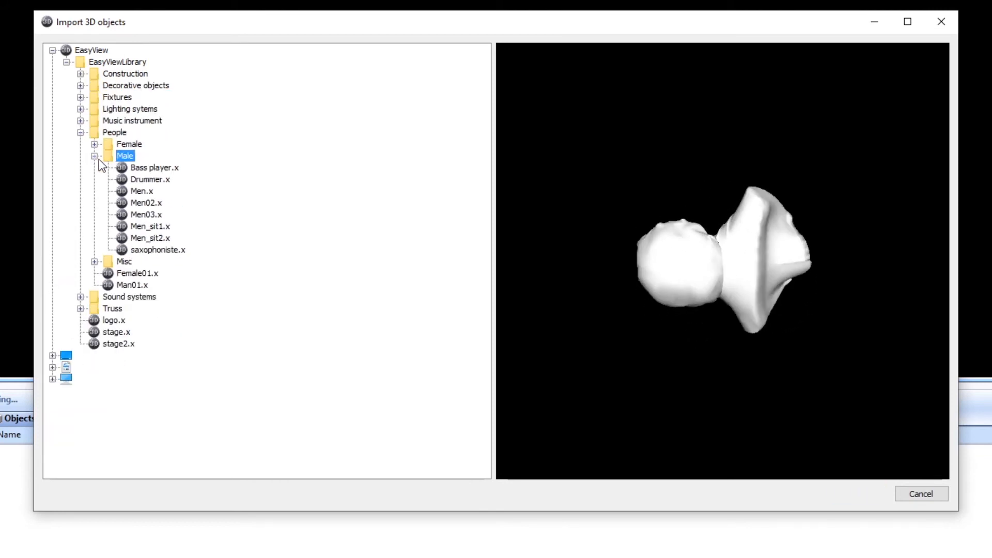
pyautogui.click(149, 181)
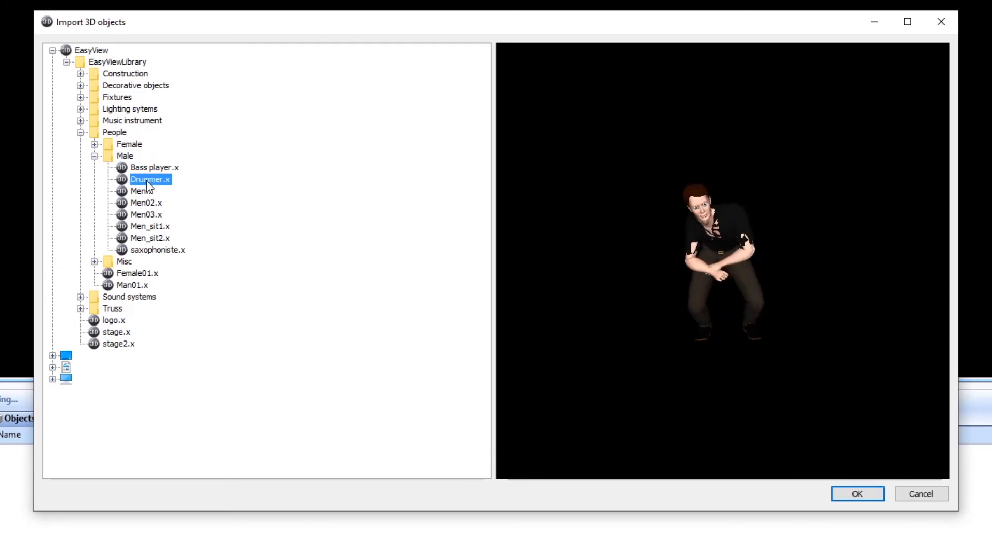
pyautogui.click(148, 194)
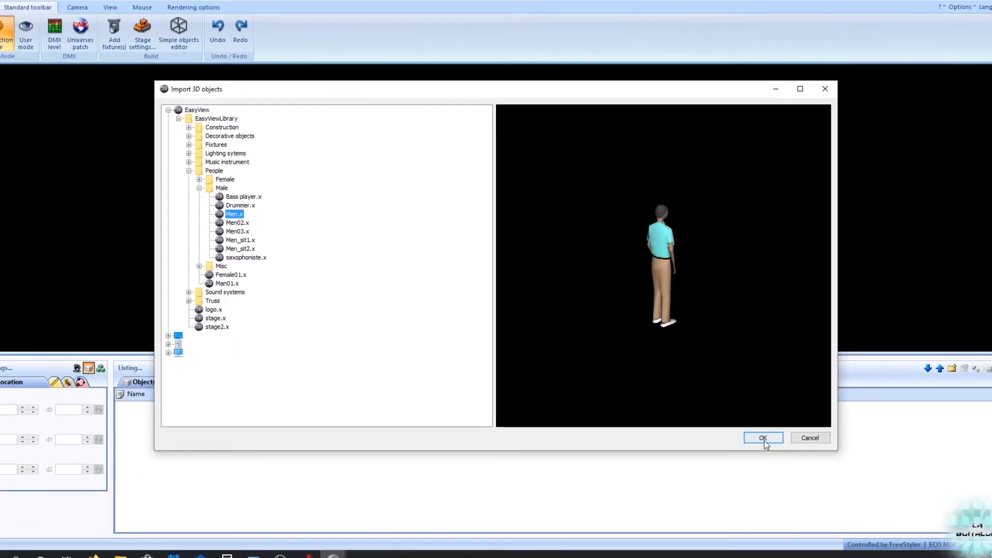
pyautogui.click(764, 438)
# Step: Lower the man's figure to a Y position of 0.95 so that he stands on the stage floor
pyautogui.moveTo(491, 321); pyautogui.dragTo(513, 300)
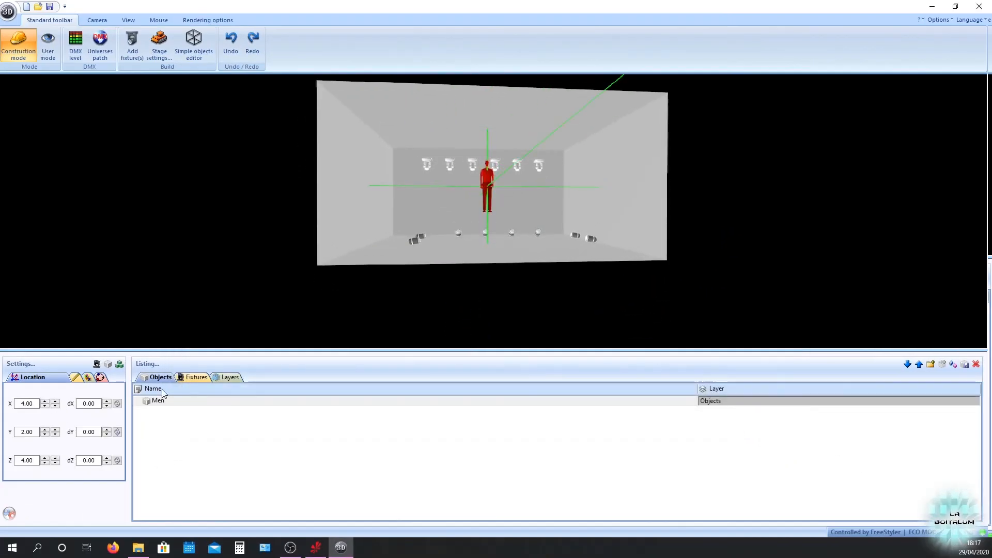
pyautogui.click(45, 434)
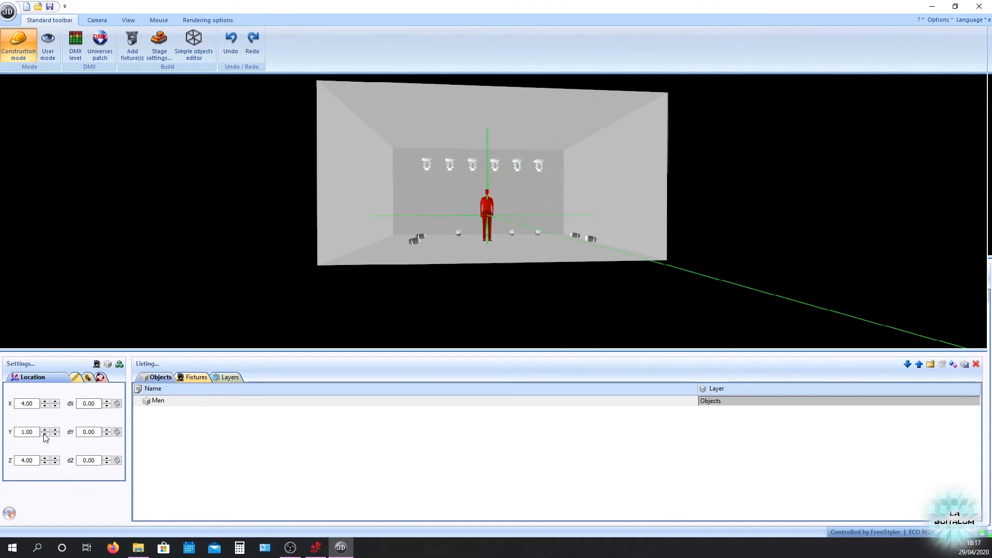
pyautogui.scroll(5, 429, 303)
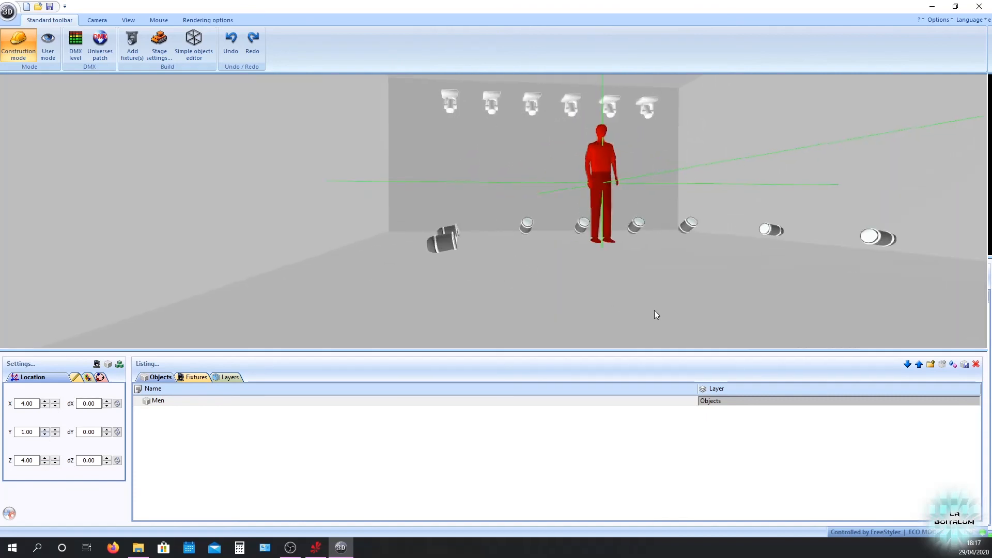
pyautogui.moveTo(654, 310); pyautogui.dragTo(650, 302, button='right')
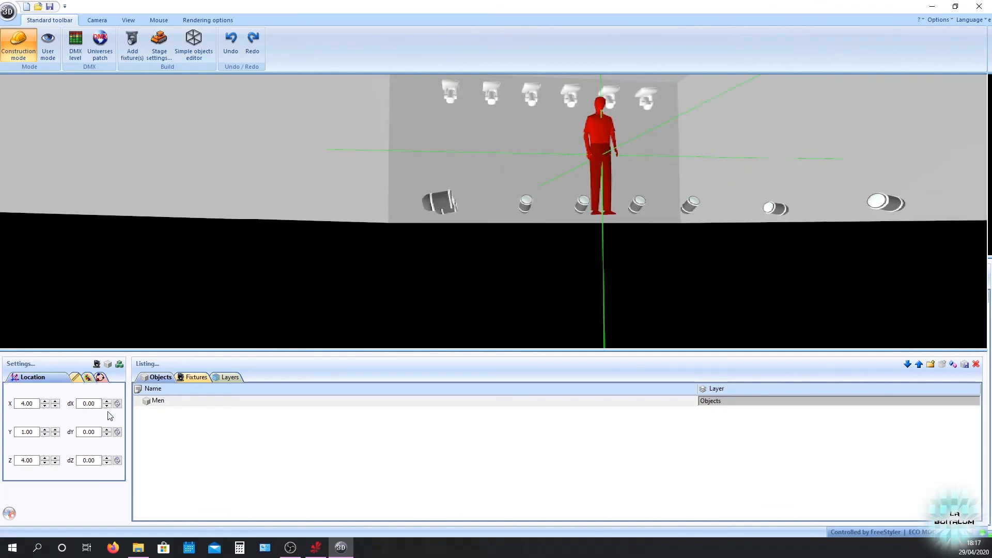
pyautogui.click(55, 434)
pyautogui.click(55, 435)
pyautogui.click(55, 435)
pyautogui.moveTo(423, 325); pyautogui.dragTo(424, 330, button='right')
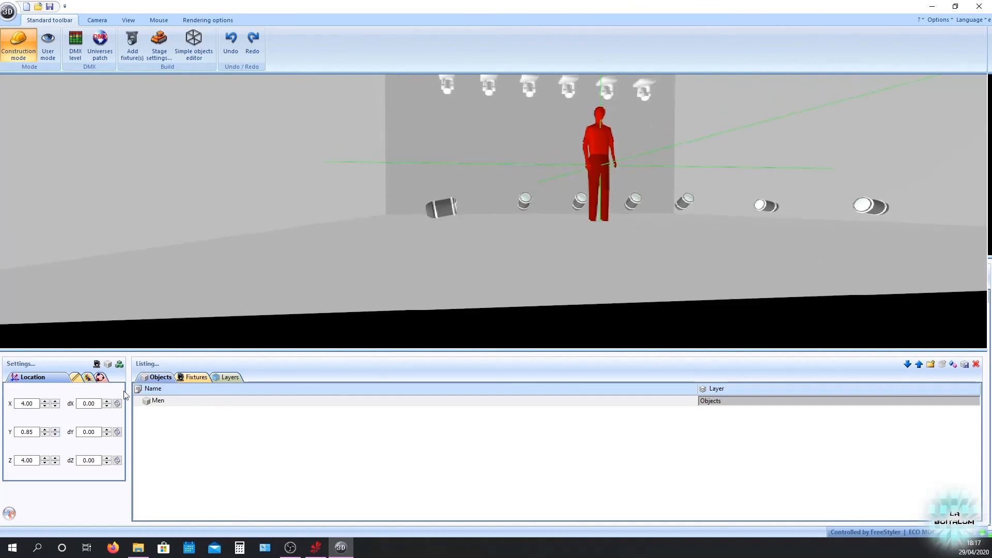
pyautogui.click(55, 429)
pyautogui.click(55, 429)
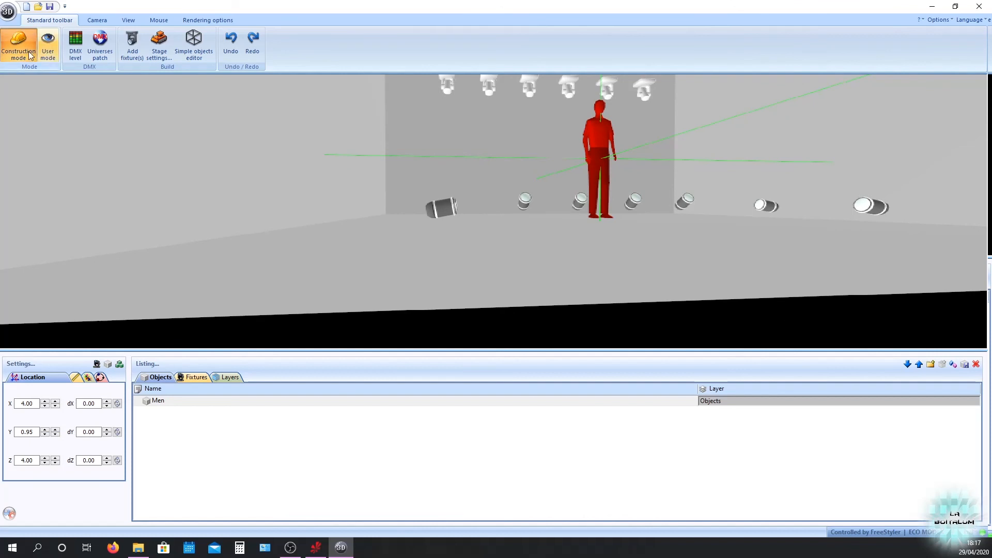
# Step: Import the Female01.x figure from the People library as a second stage object
pyautogui.click(108, 364)
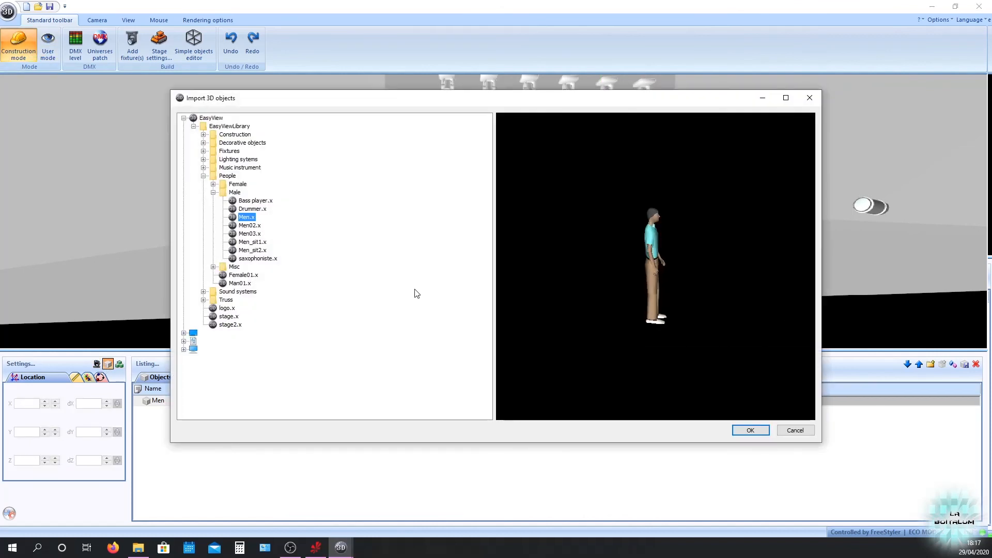
pyautogui.click(248, 251)
pyautogui.click(250, 243)
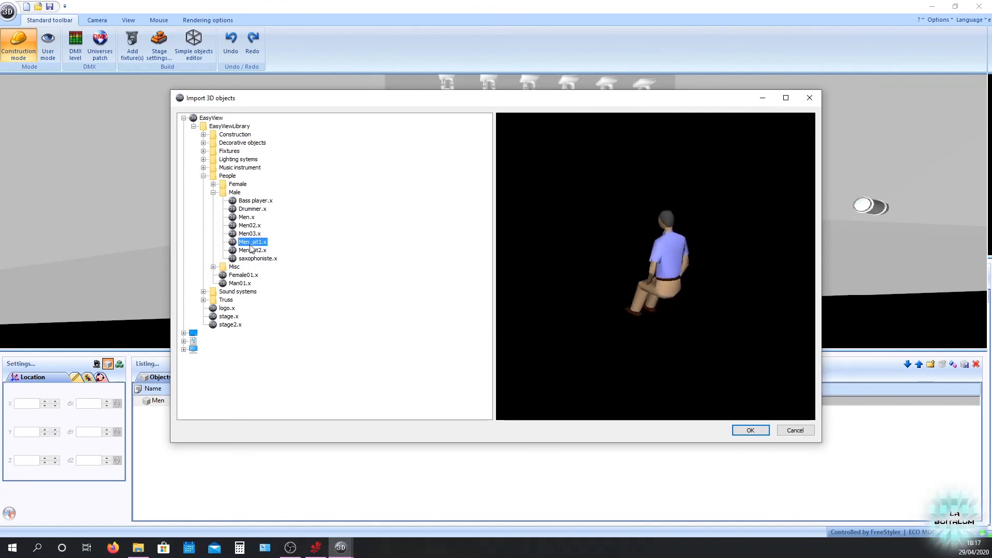
pyautogui.click(255, 251)
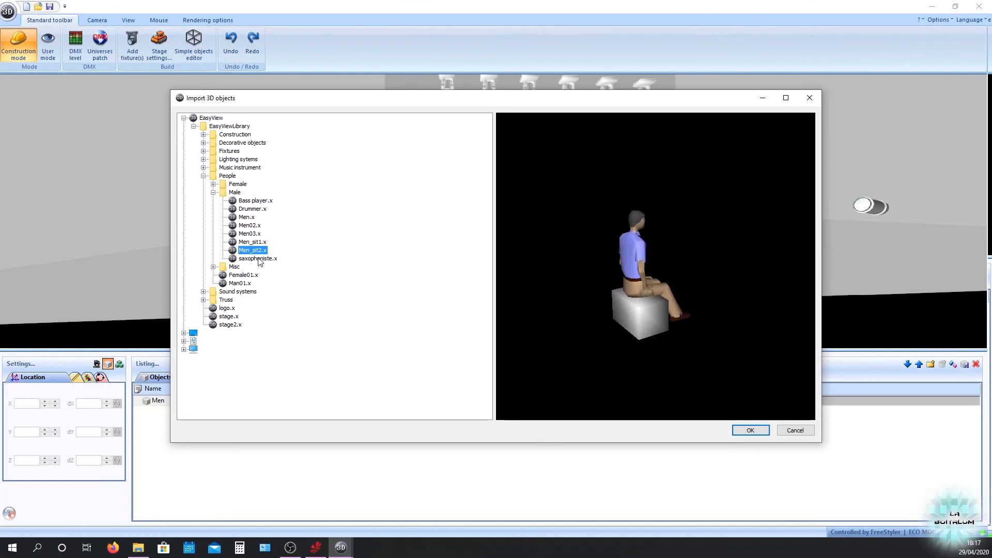
pyautogui.click(259, 260)
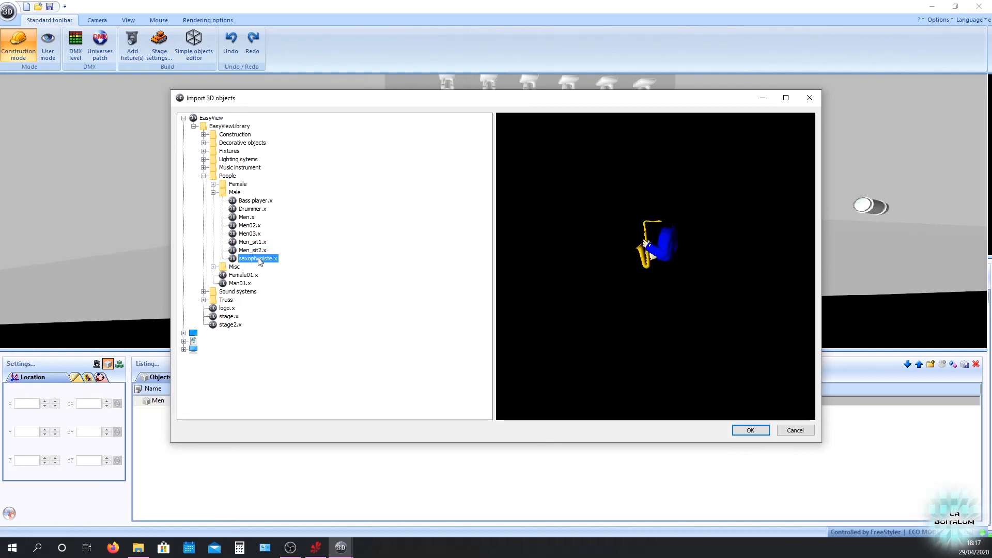
pyautogui.click(213, 192)
pyautogui.click(213, 184)
pyautogui.click(254, 193)
pyautogui.click(256, 201)
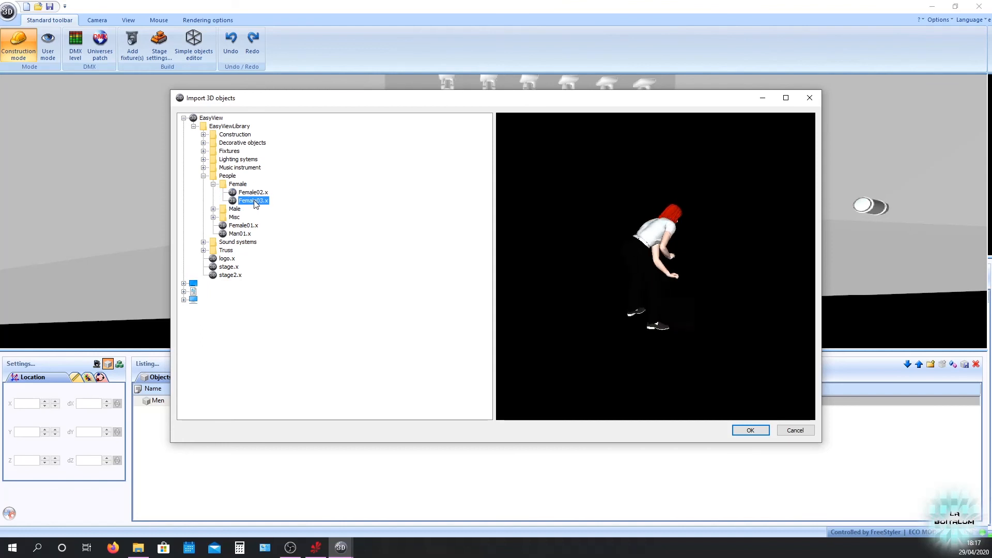
pyautogui.click(252, 192)
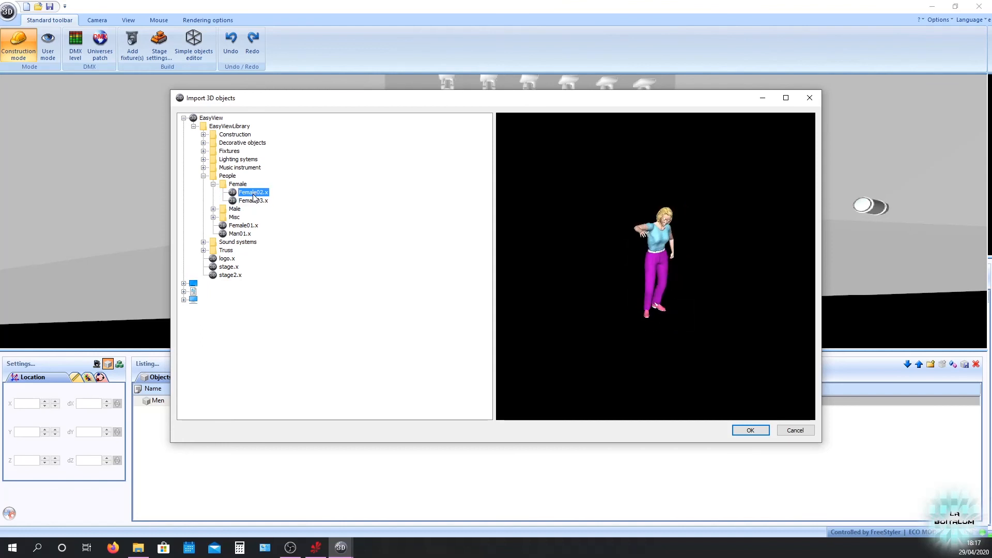
pyautogui.click(244, 226)
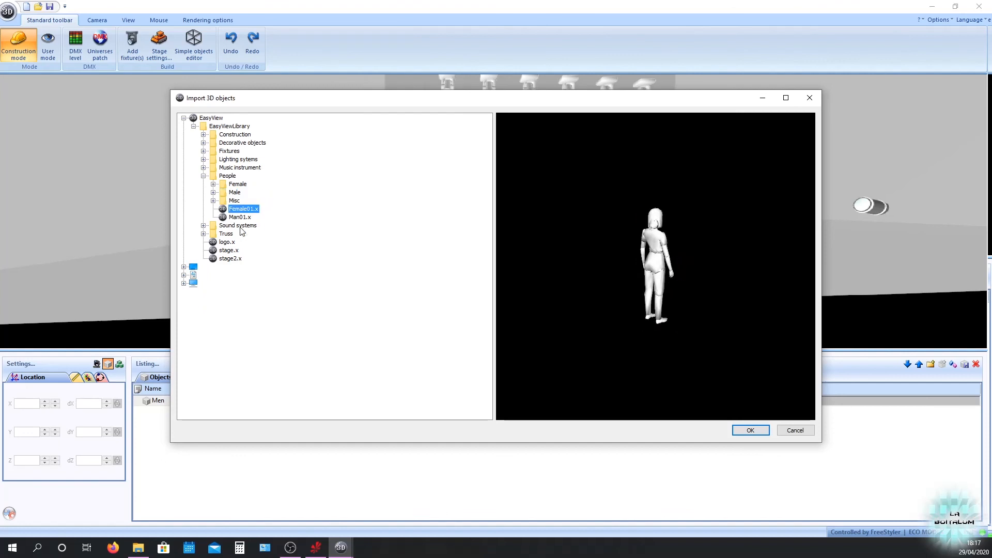
pyautogui.click(750, 430)
# Step: Place the female figure on the floor near the front of the stage, at about X 5.44, Y 0.84, Z 1.80
pyautogui.moveTo(544, 216); pyautogui.dragTo(528, 229, button='middle')
pyautogui.moveTo(554, 116); pyautogui.dragTo(459, 182)
pyautogui.moveTo(442, 327); pyautogui.dragTo(446, 317)
pyautogui.moveTo(405, 227); pyautogui.dragTo(469, 280)
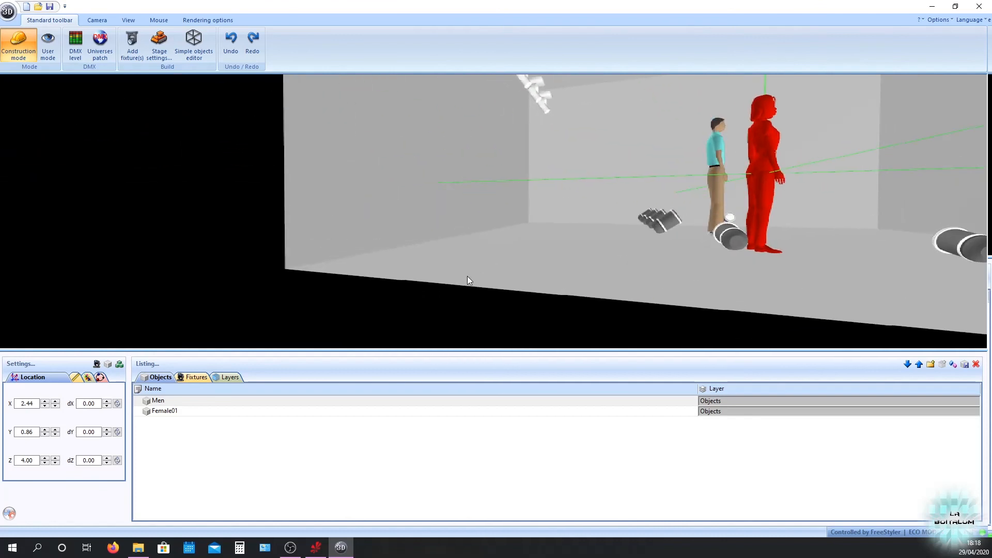
pyautogui.moveTo(587, 255); pyautogui.dragTo(528, 257)
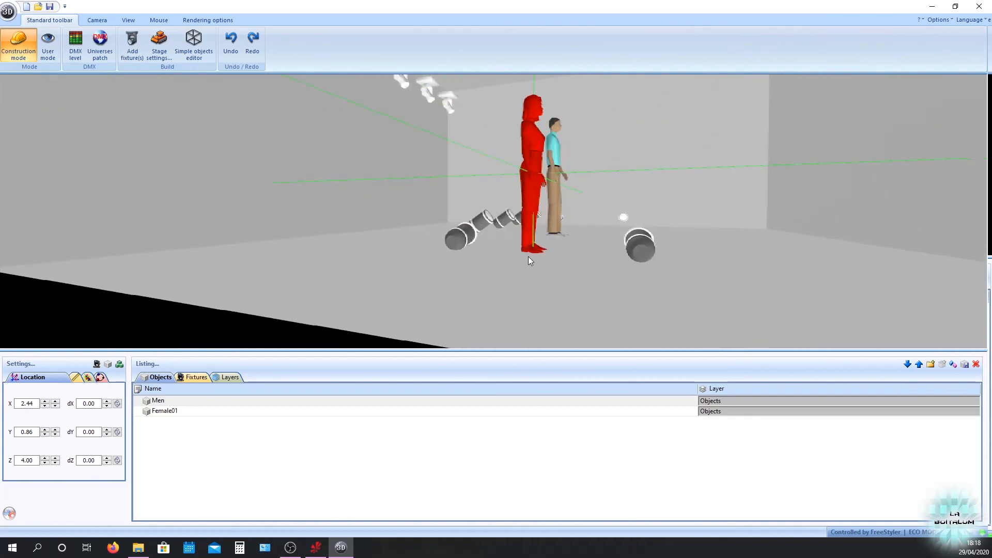
pyautogui.click(173, 411)
pyautogui.moveTo(544, 191); pyautogui.dragTo(603, 216)
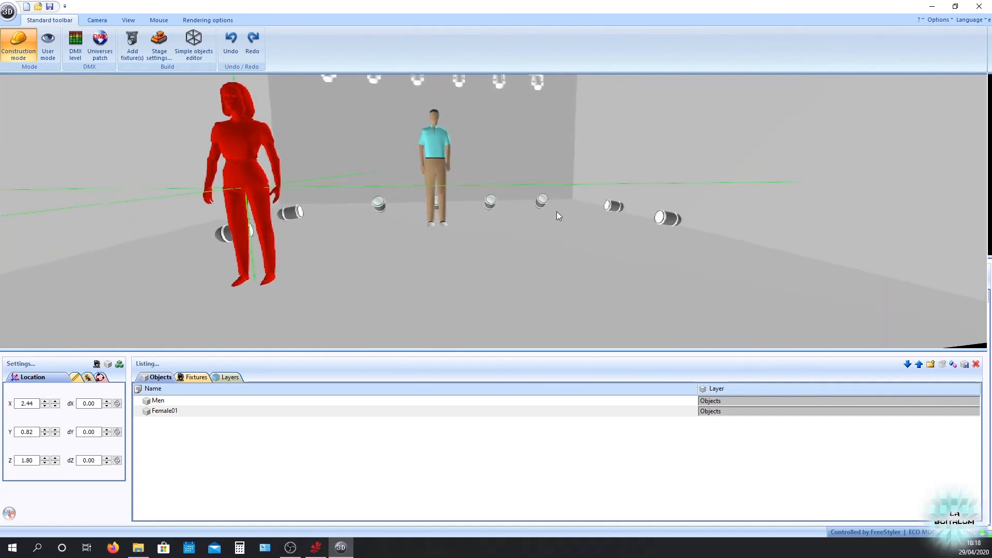
pyautogui.moveTo(254, 195); pyautogui.dragTo(541, 197)
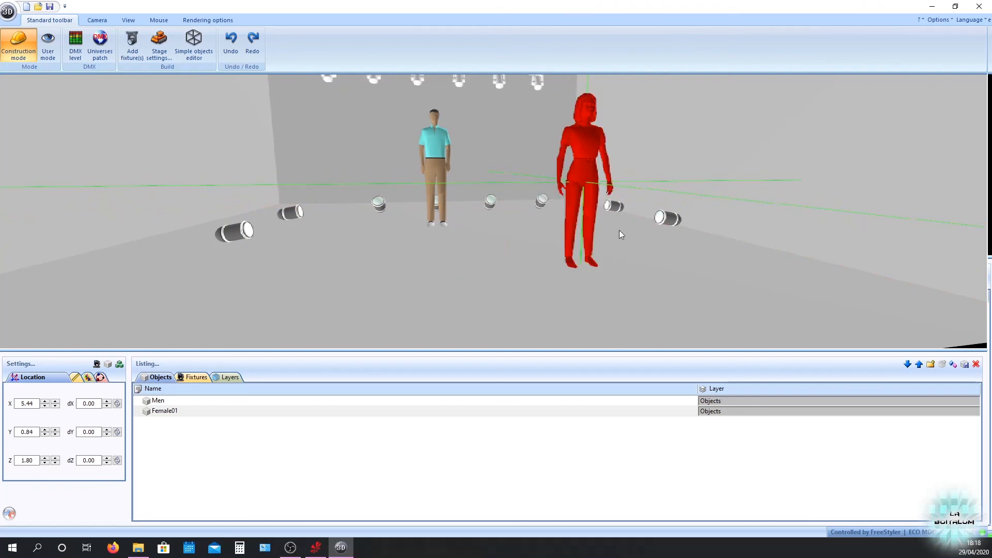
# Step: Switch to user mode and show the whole stage with both figures from an angled viewpoint
pyautogui.click(48, 47)
pyautogui.scroll(-5, 378, 197)
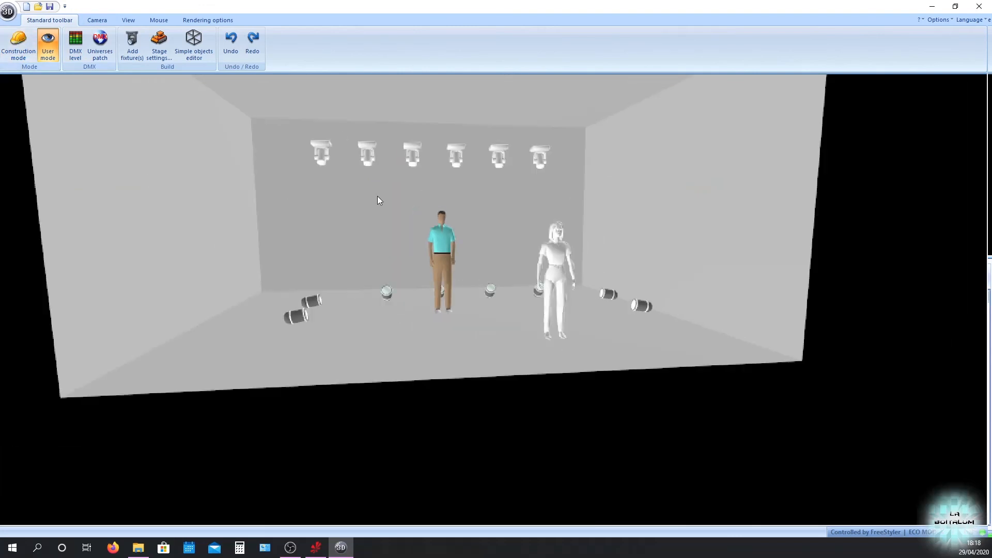
pyautogui.moveTo(470, 316); pyautogui.dragTo(482, 337)
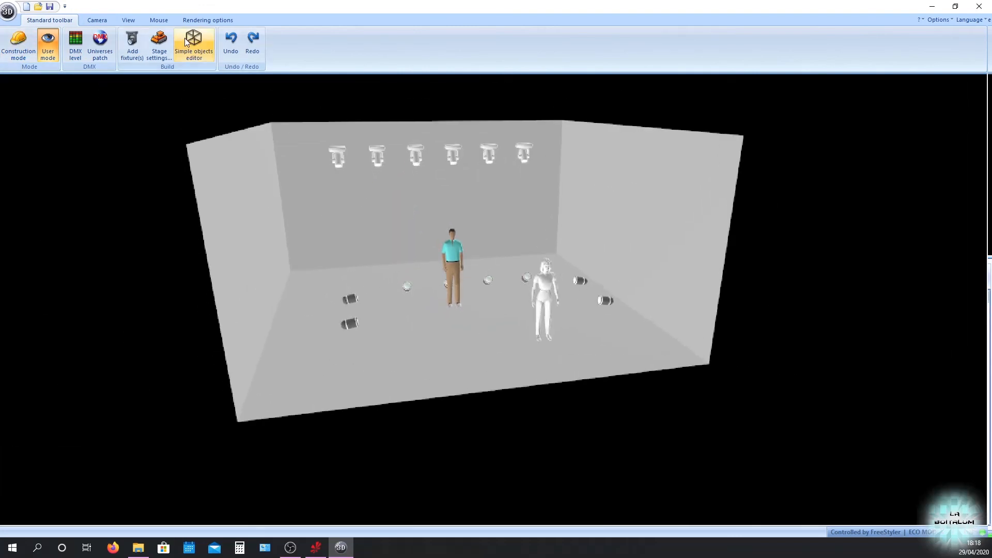
# Step: Reduce the ambient lighting in the rendering options to a low level, darkening the stage
pyautogui.click(129, 21)
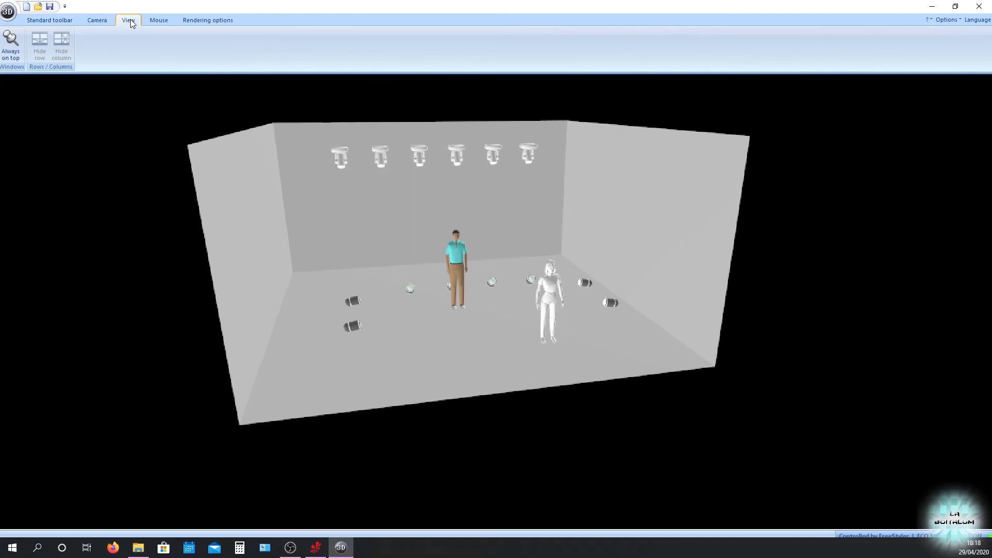
pyautogui.click(207, 20)
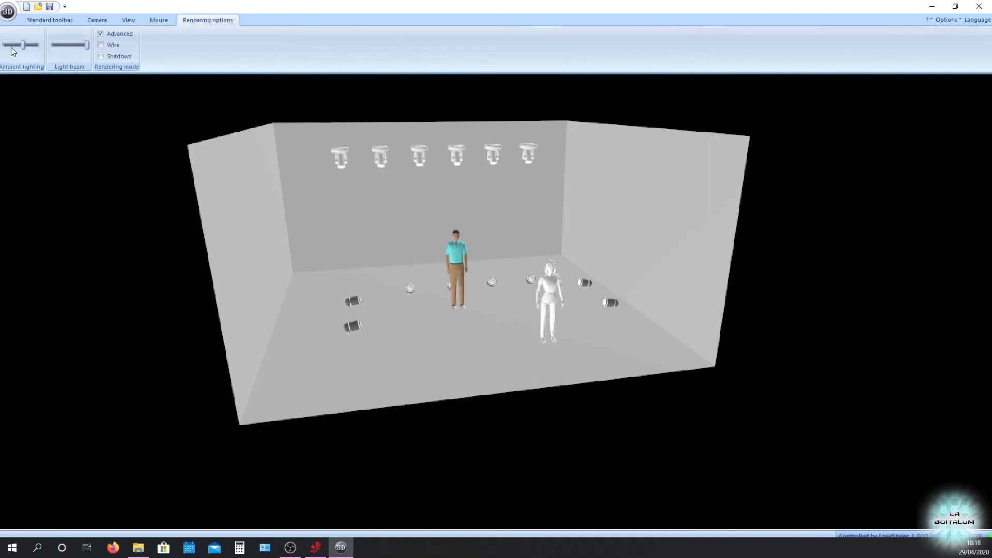
pyautogui.moveTo(20, 49); pyautogui.dragTo(10, 45)
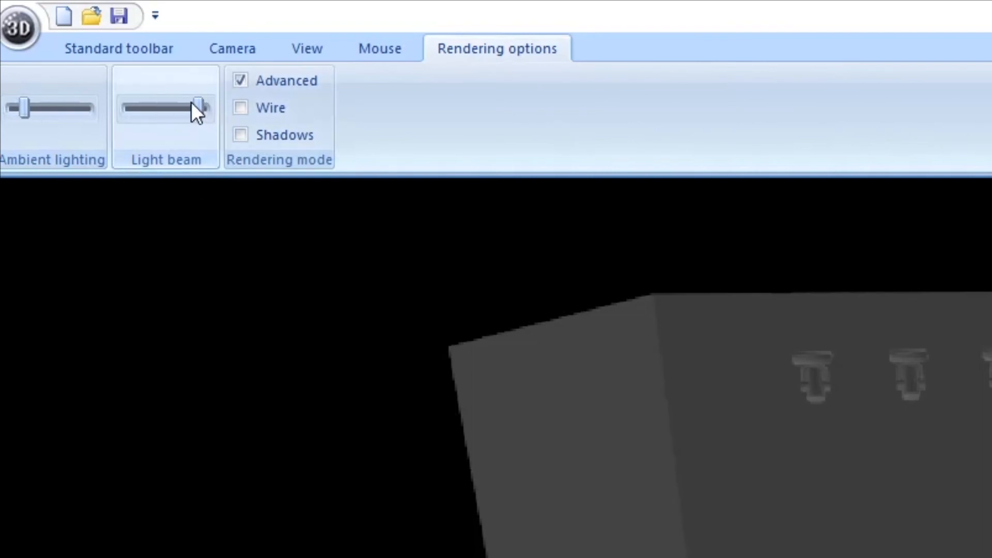
# Step: Raise the light beam setting to its maximum and compare the Wire rendering mode with Advanced, finishing on Advanced
pyautogui.moveTo(191, 102); pyautogui.dragTo(208, 102)
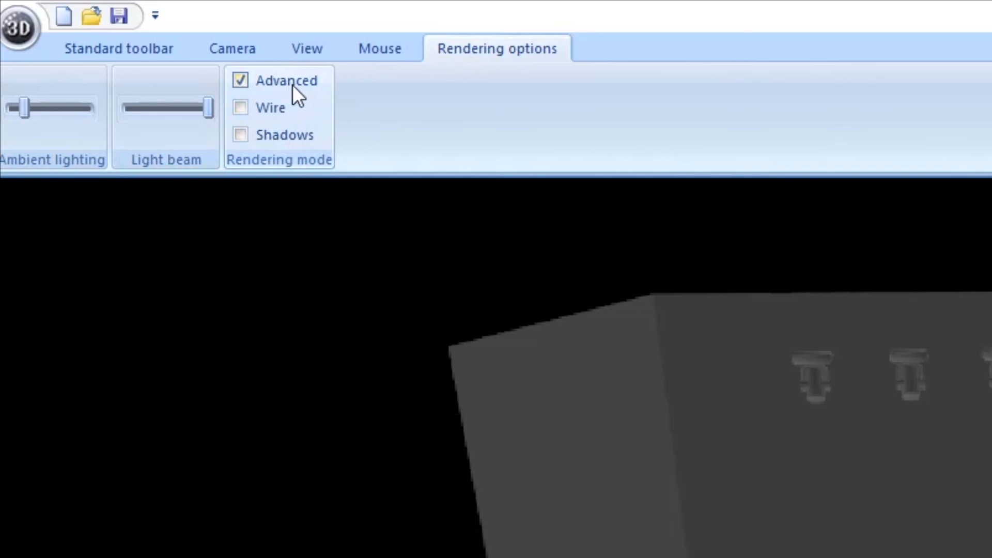
pyautogui.click(282, 109)
pyautogui.click(282, 81)
pyautogui.click(268, 113)
pyautogui.click(279, 82)
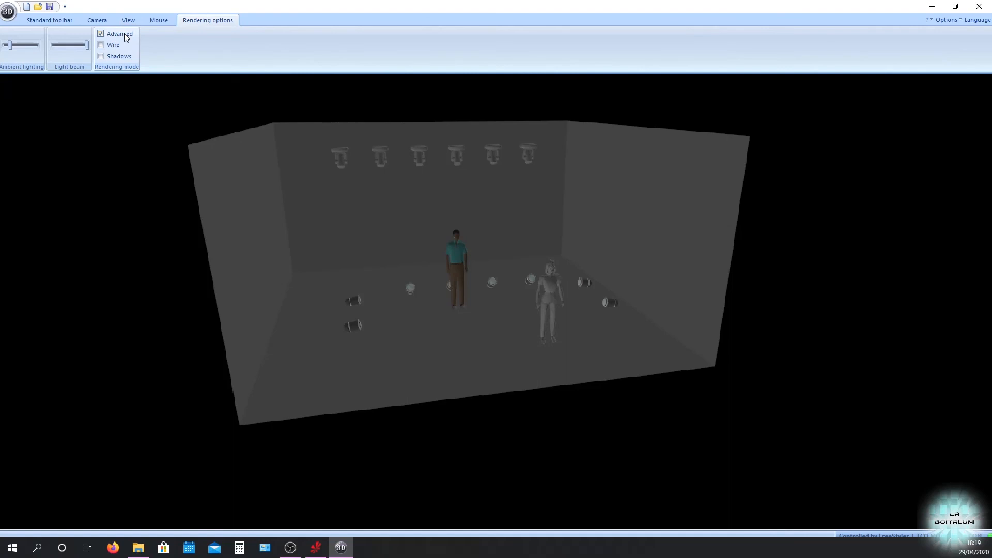
# Step: Return to construction mode and preview the logo.x, stage.x and stage2.x models in the 3D object import library
pyautogui.moveTo(496, 233); pyautogui.dragTo(464, 229)
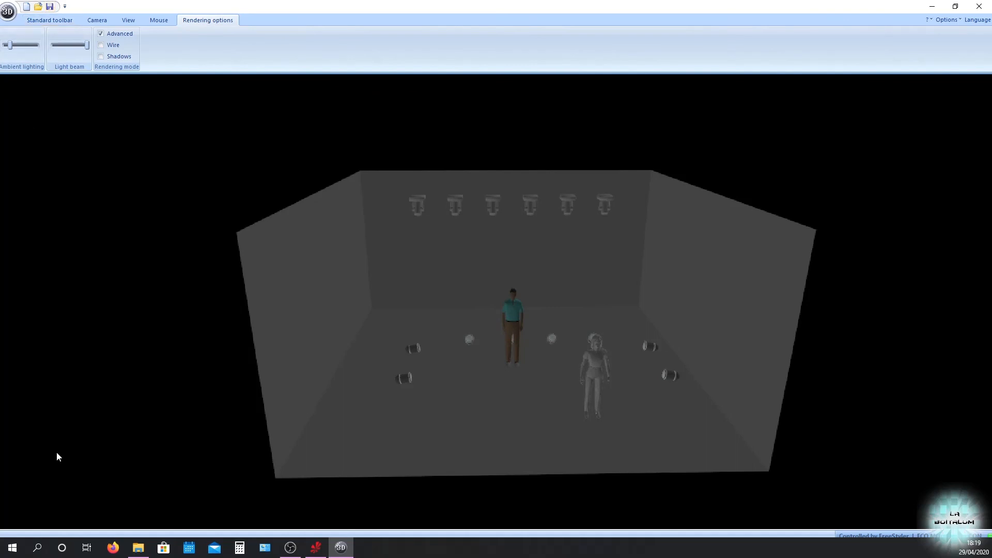
pyautogui.click(49, 20)
pyautogui.click(18, 45)
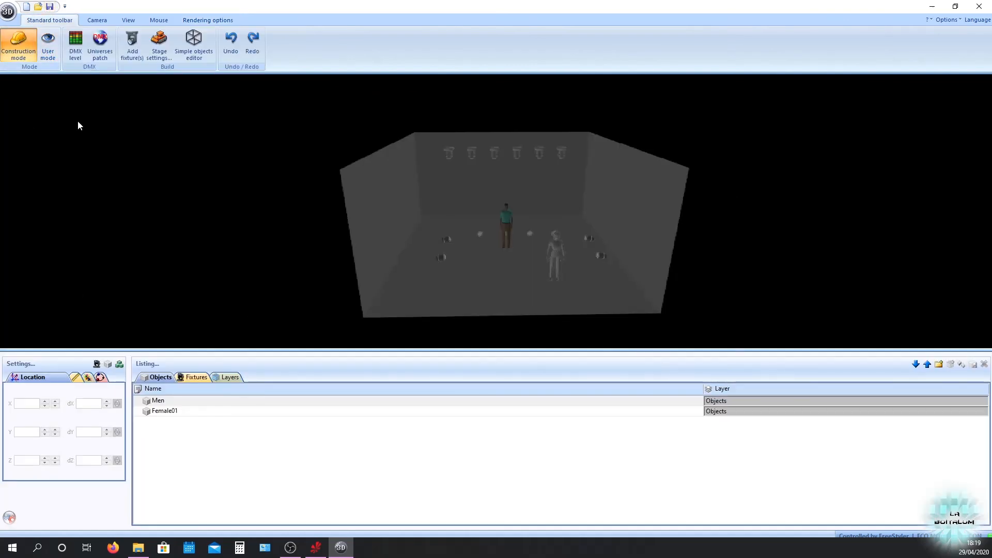
pyautogui.click(108, 365)
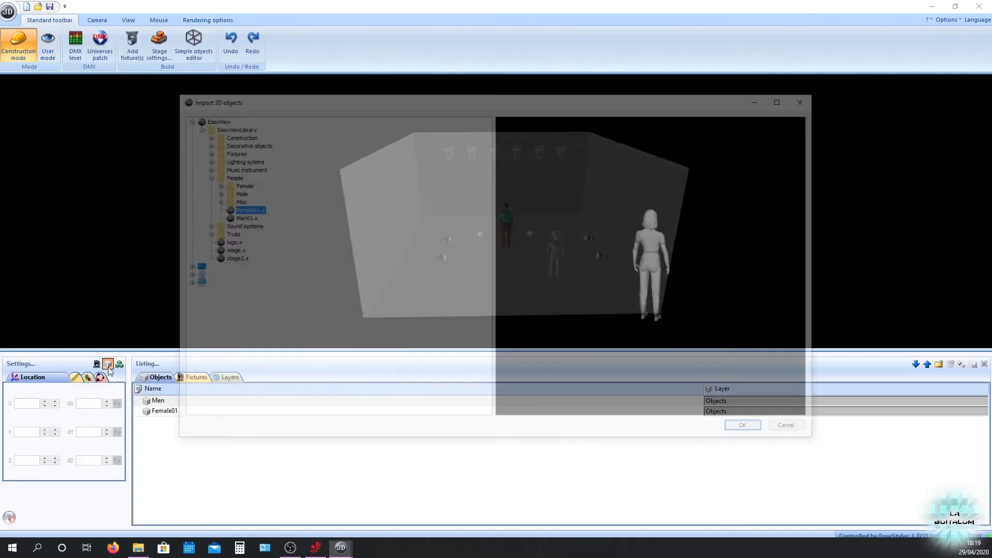
pyautogui.click(230, 243)
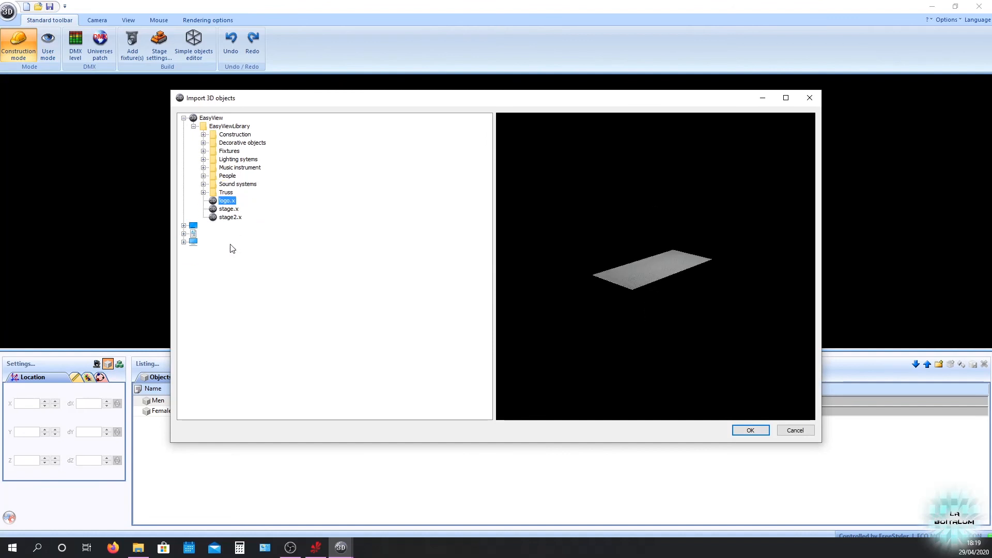
pyautogui.click(225, 210)
pyautogui.click(227, 216)
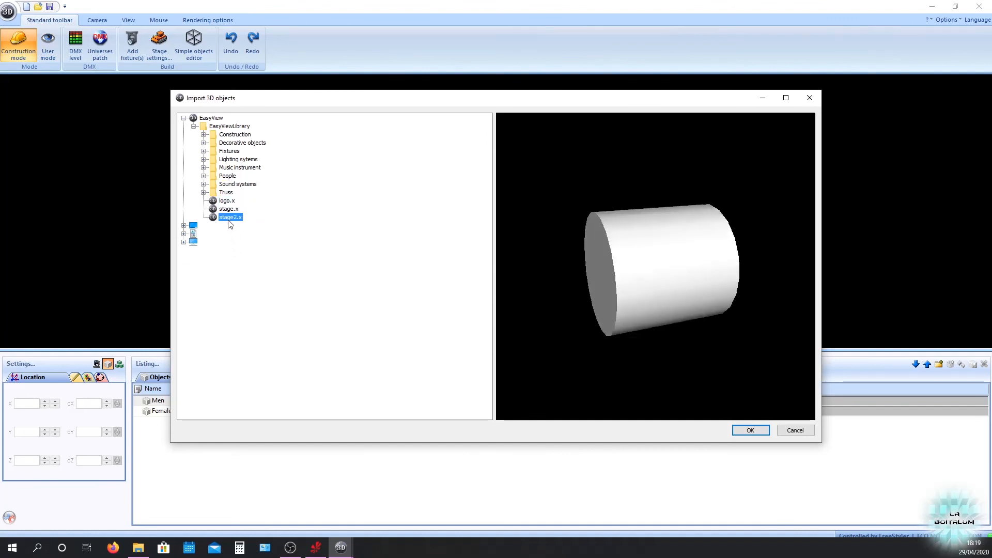
# Step: Preview the synthesizer models in the Music instrument library and import Grand piano.x as a stage object
pyautogui.doubleClick(222, 168)
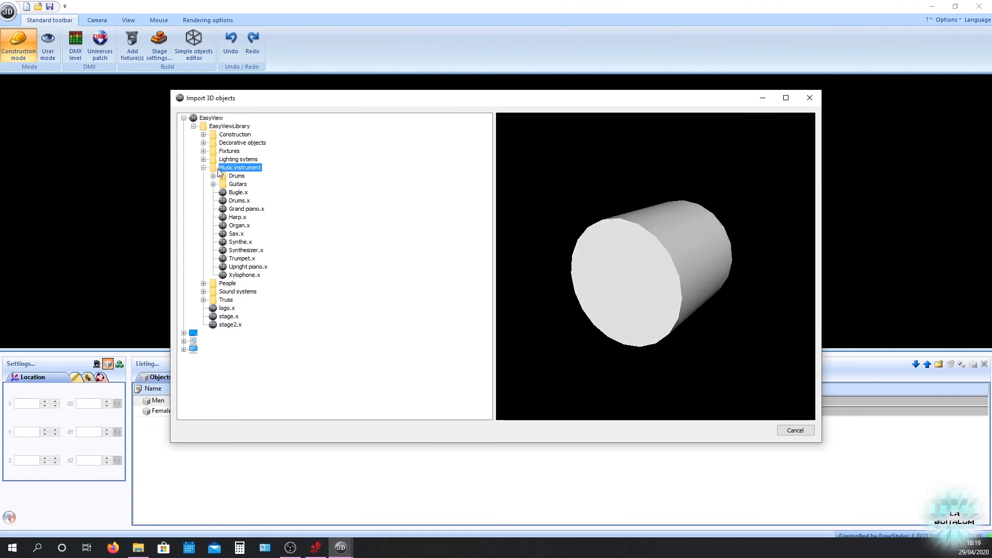
pyautogui.click(245, 250)
pyautogui.click(243, 243)
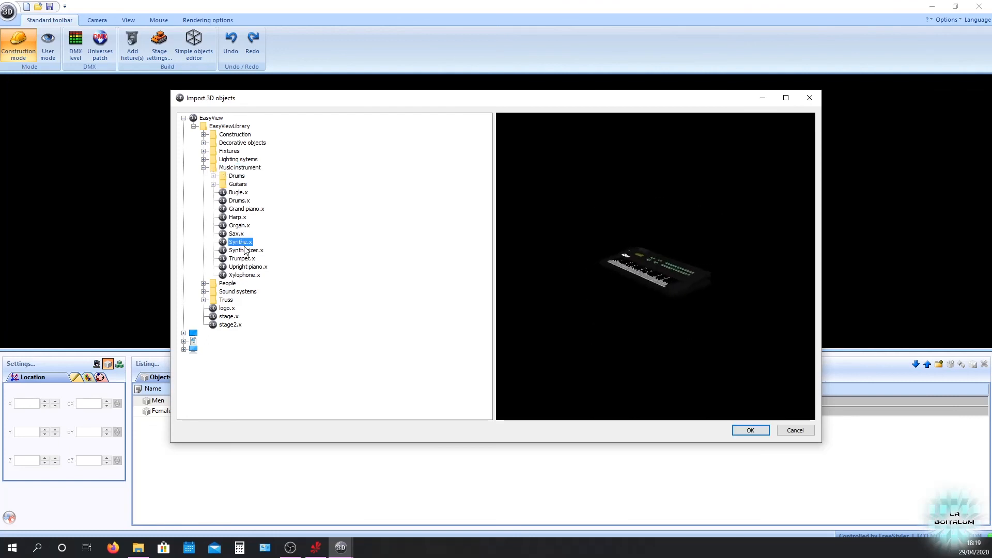
pyautogui.click(238, 209)
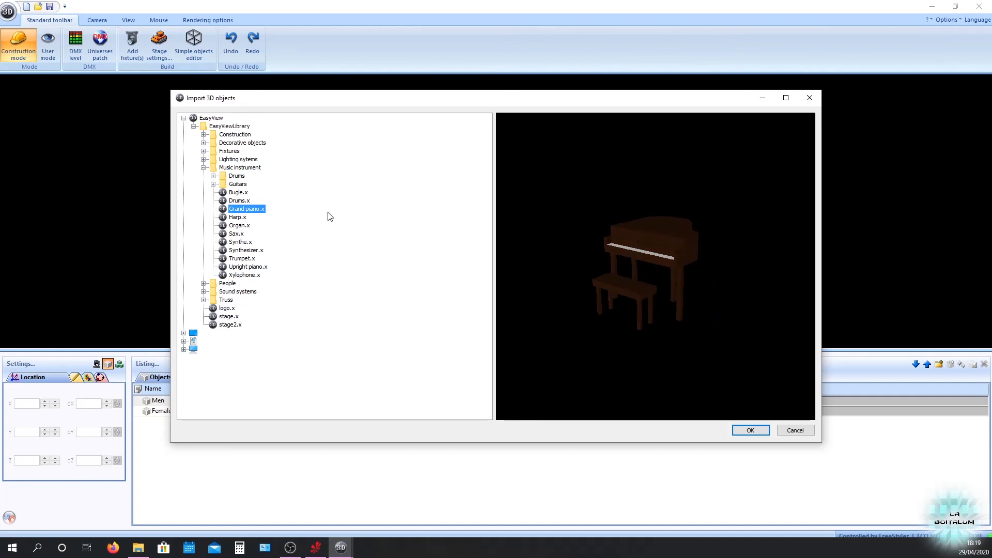
pyautogui.click(740, 428)
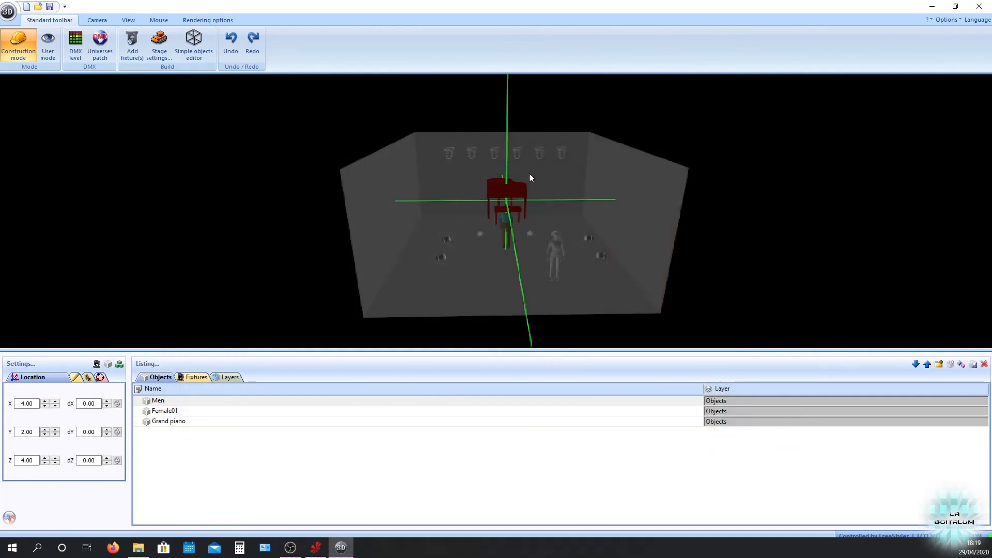
# Step: Place the grand piano on the stage floor beside the male figure, at about X 2.92, Y 0.65, Z 4.00
pyautogui.moveTo(515, 189); pyautogui.dragTo(485, 226)
pyautogui.moveTo(487, 269)
pyautogui.mouseDown()
pyautogui.moveTo(493, 300)
pyautogui.moveTo(494, 276)
pyautogui.mouseUp()
pyautogui.moveTo(485, 233); pyautogui.dragTo(484, 236)
# Step: Look over the fixture groups in the listing and select the grand piano in the object list
pyautogui.click(192, 378)
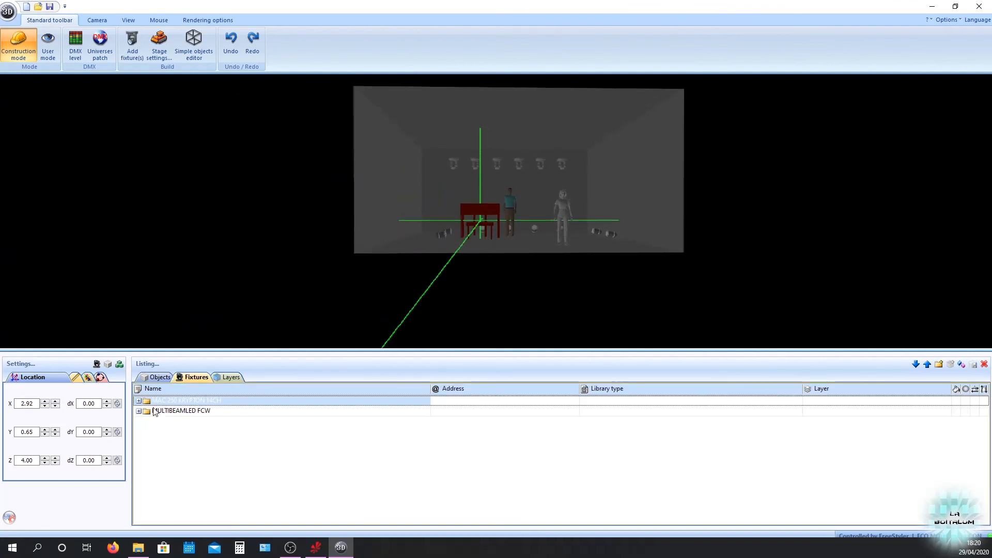
pyautogui.click(159, 377)
pyautogui.click(162, 422)
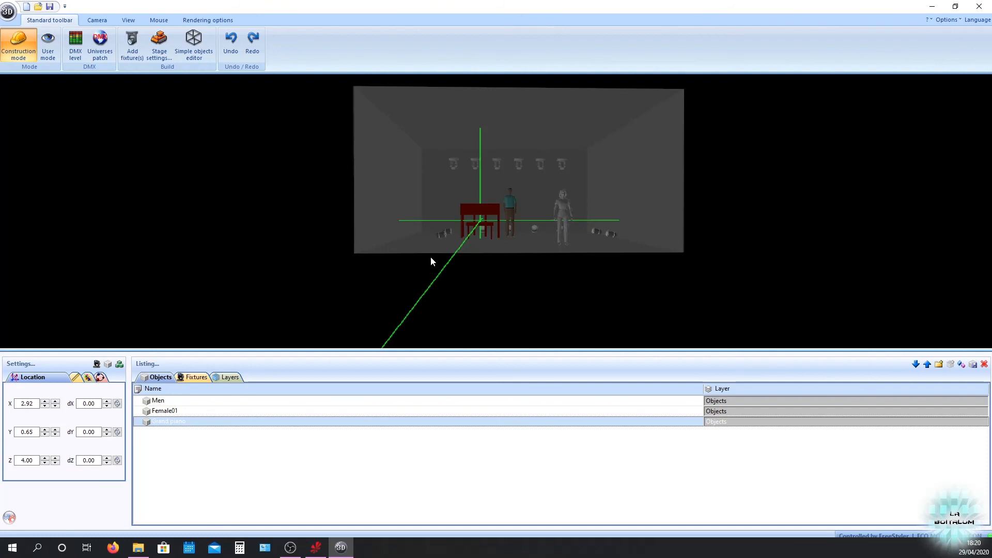
pyautogui.click(556, 267)
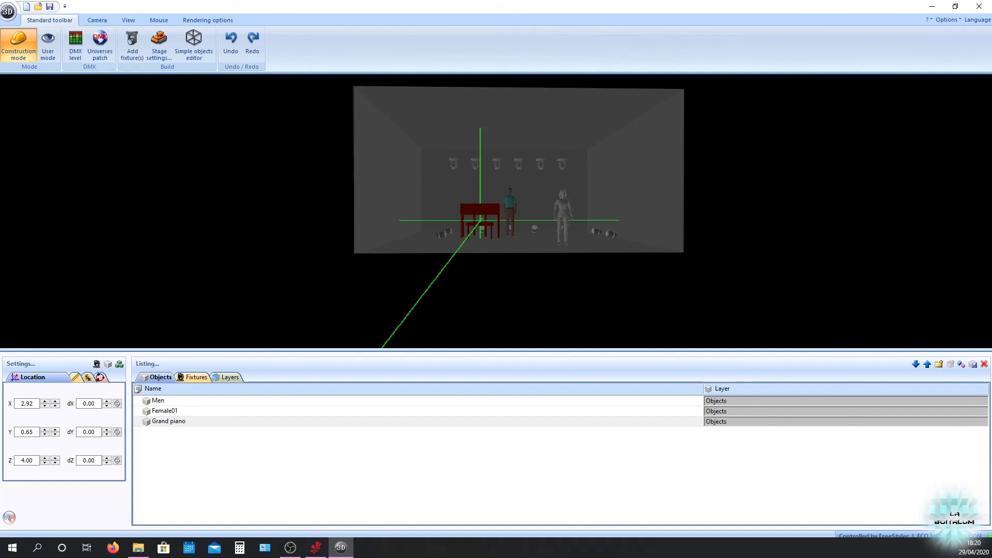
pyautogui.hotkey('alt', 'Tab')
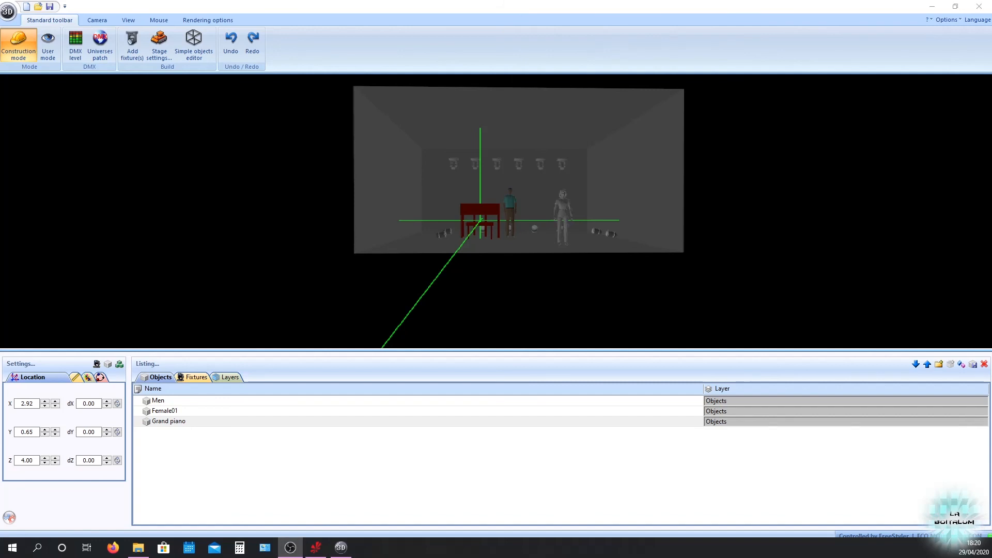